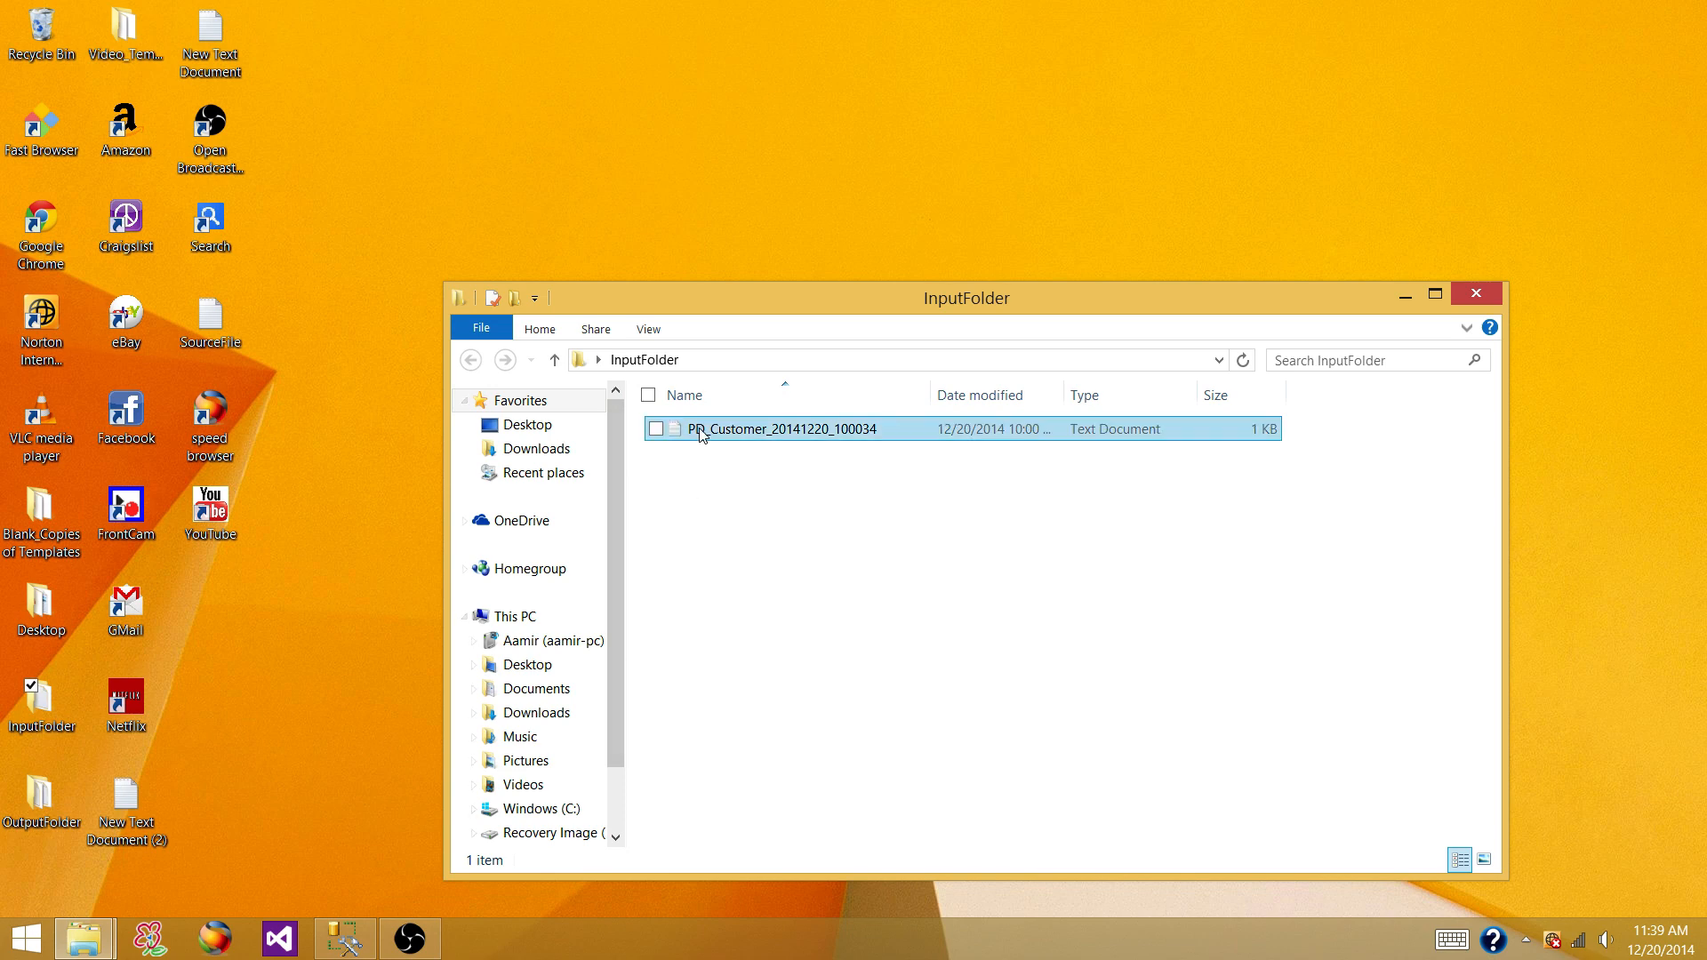
# Step: Open PD_Customer_20141220_100034 from InputFolder and examine its header, first data row and pipe delimiters
pyautogui.doubleClick(702, 430)
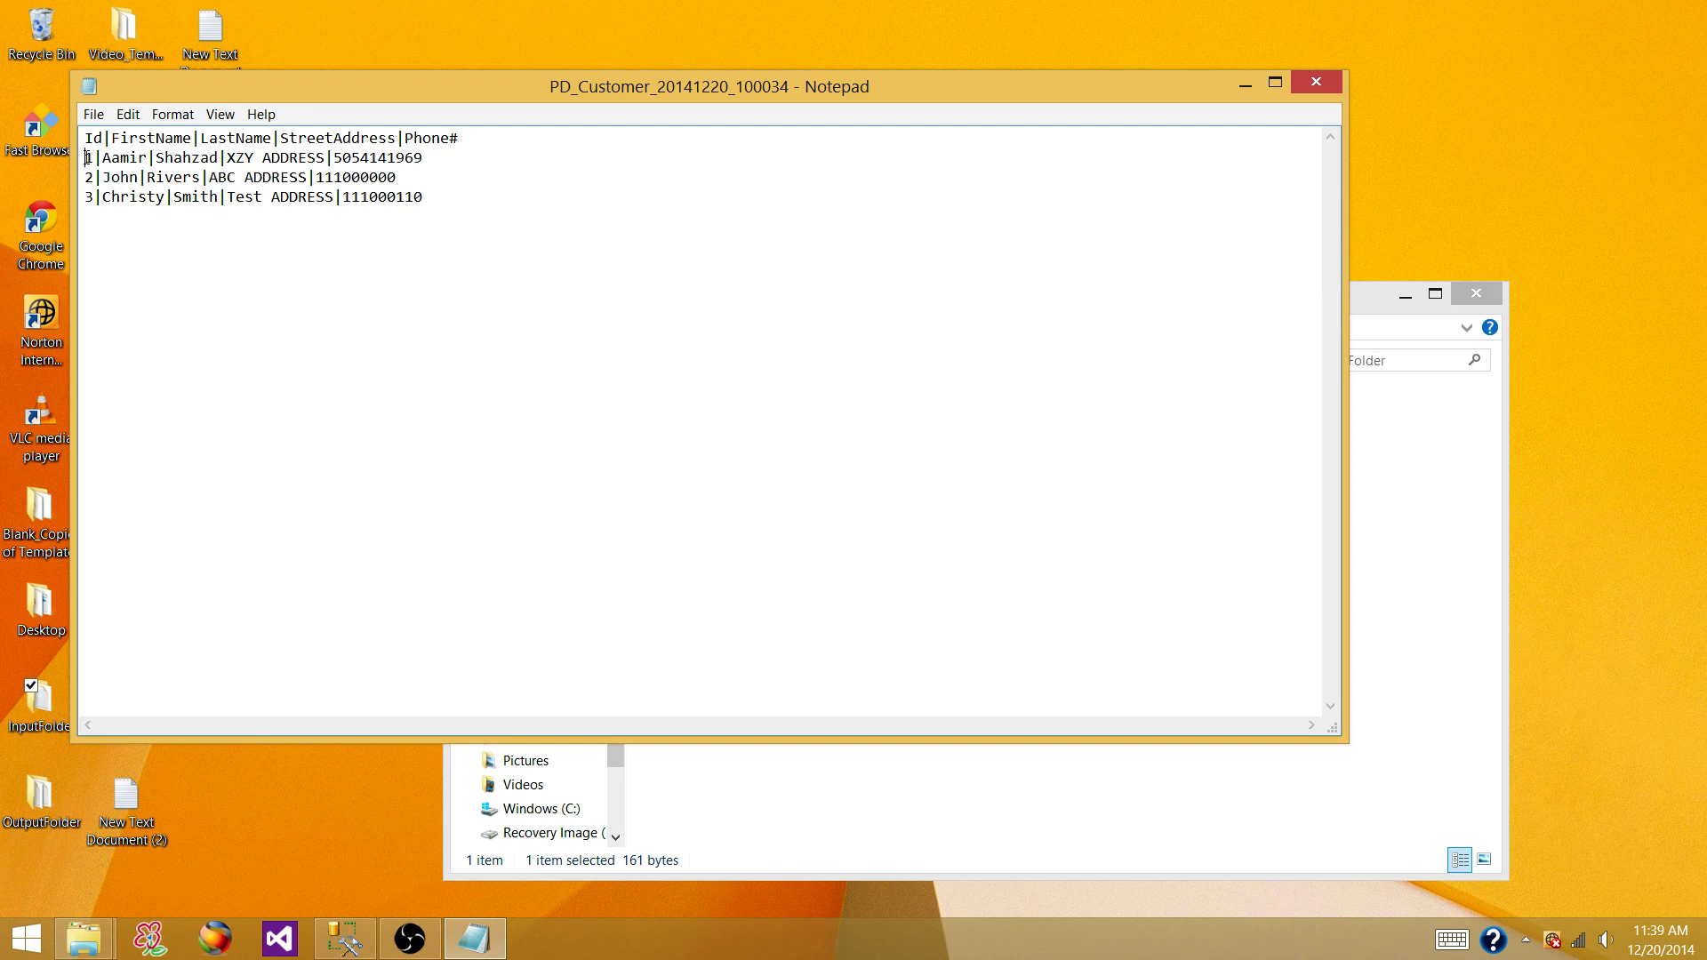
pyautogui.moveTo(86, 158); pyautogui.dragTo(421, 165)
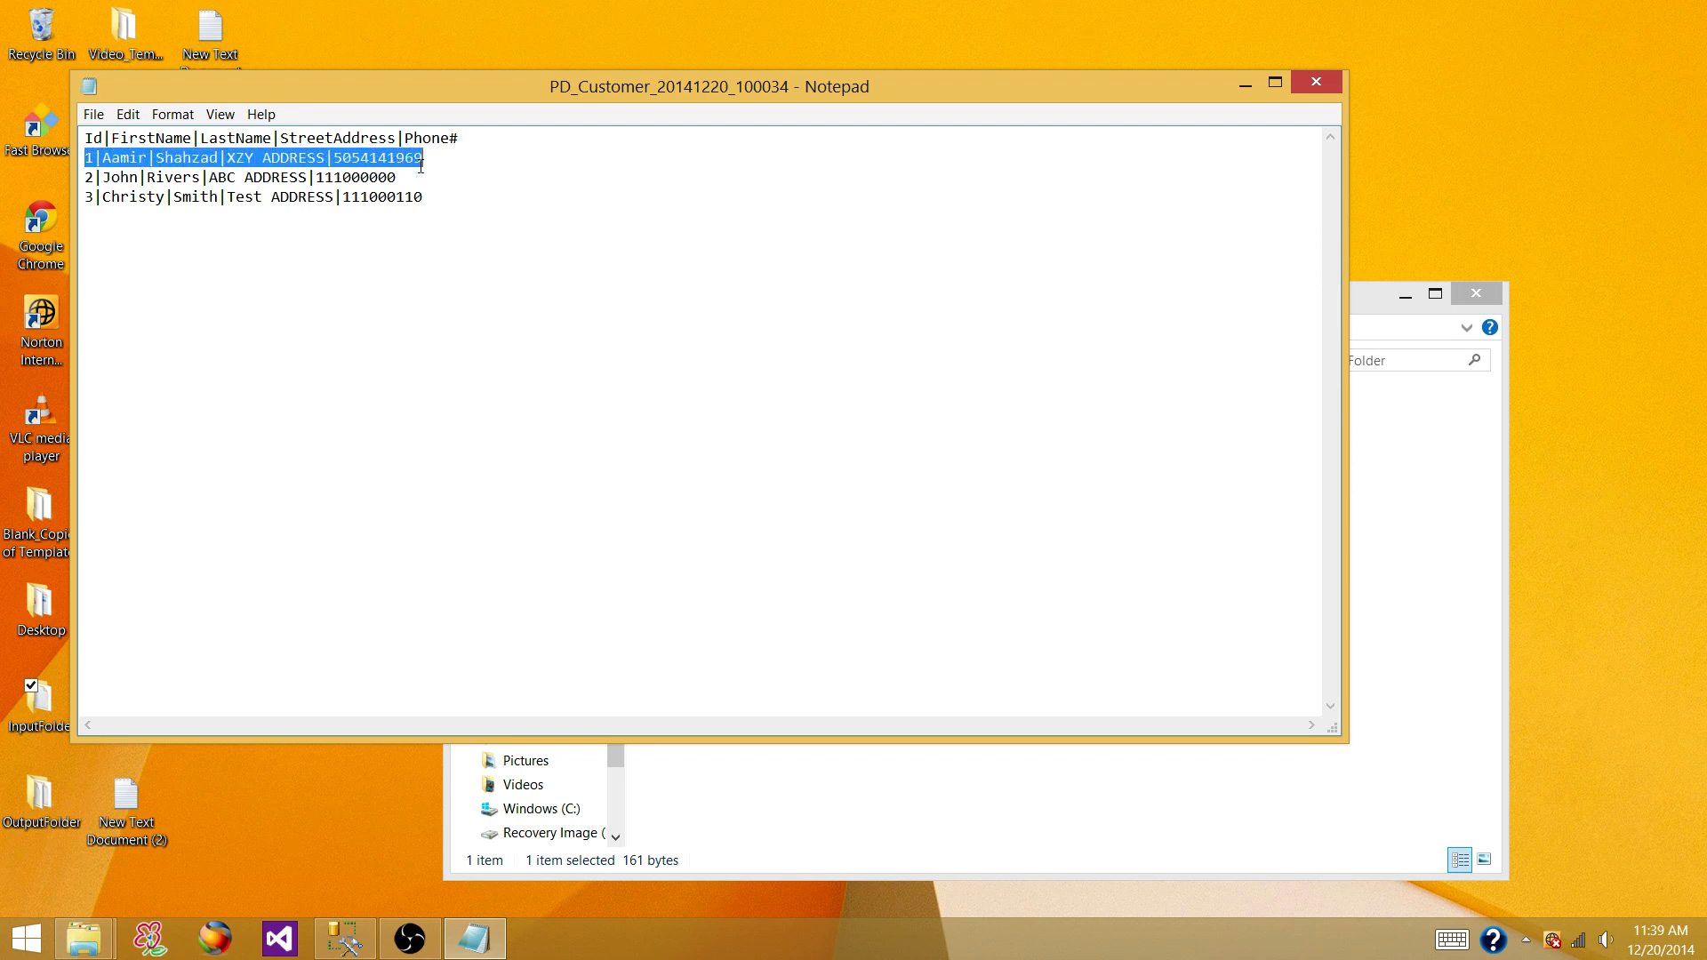
pyautogui.click(180, 158)
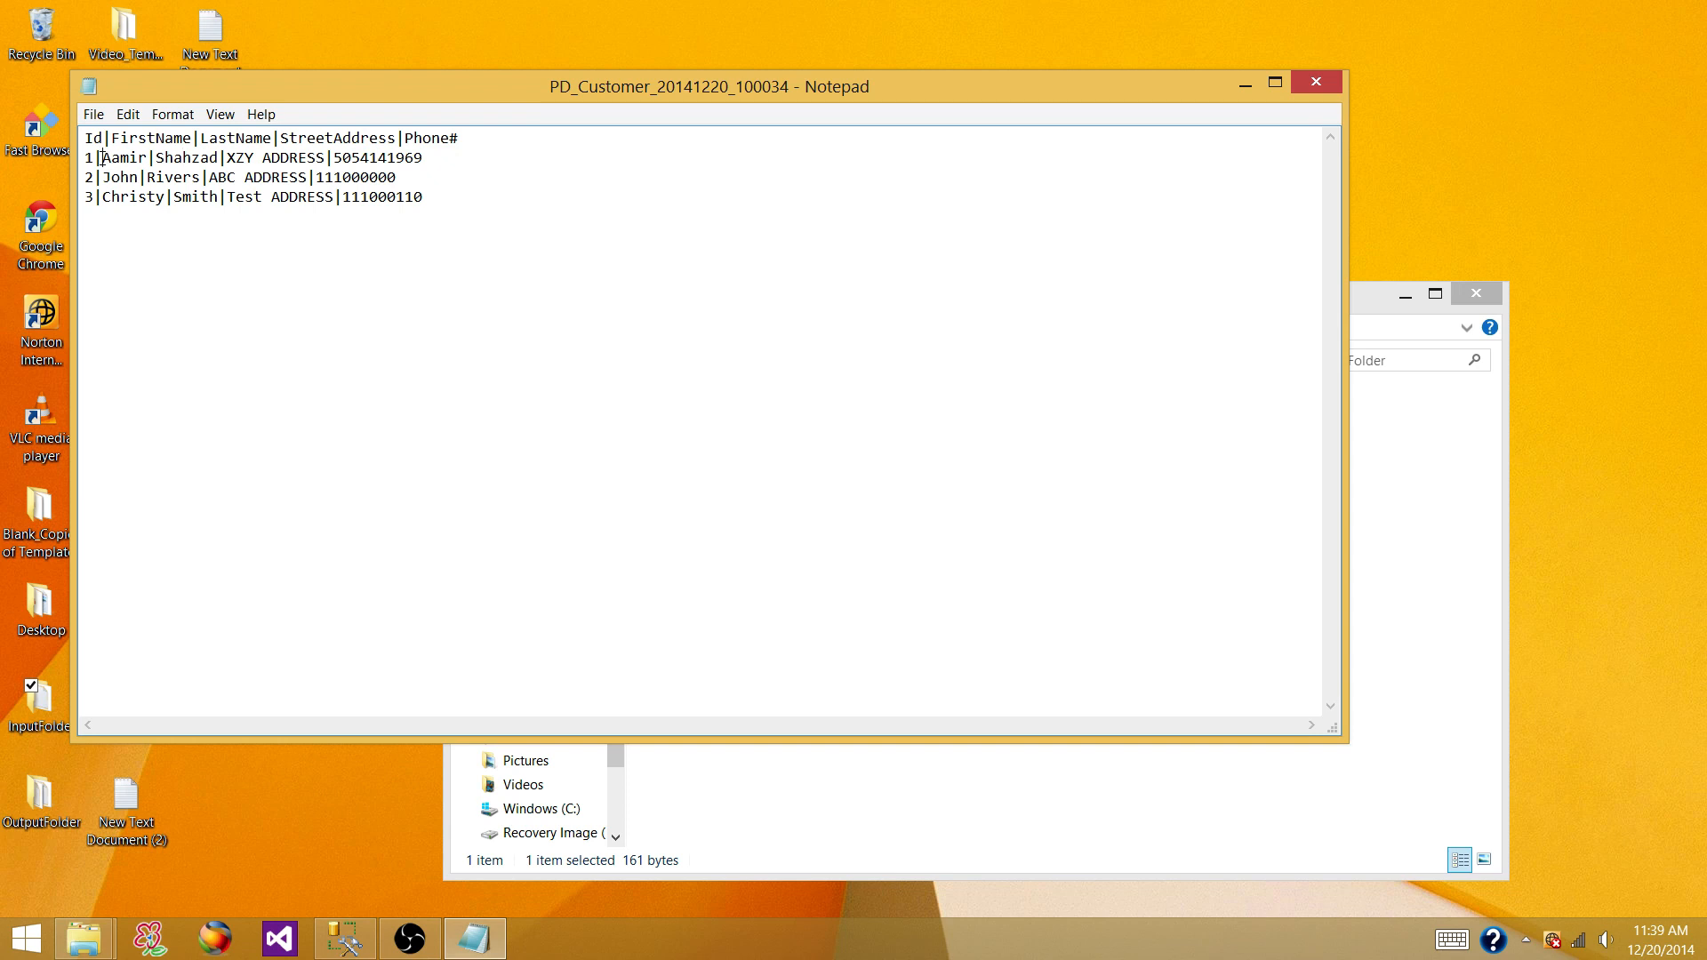
pyautogui.moveTo(101, 157); pyautogui.dragTo(97, 157)
pyautogui.click(150, 158)
# Step: Switch to SQL Server Management Studio and expand the columns of the dbo.Customer table in TestDB
pyautogui.click(345, 938)
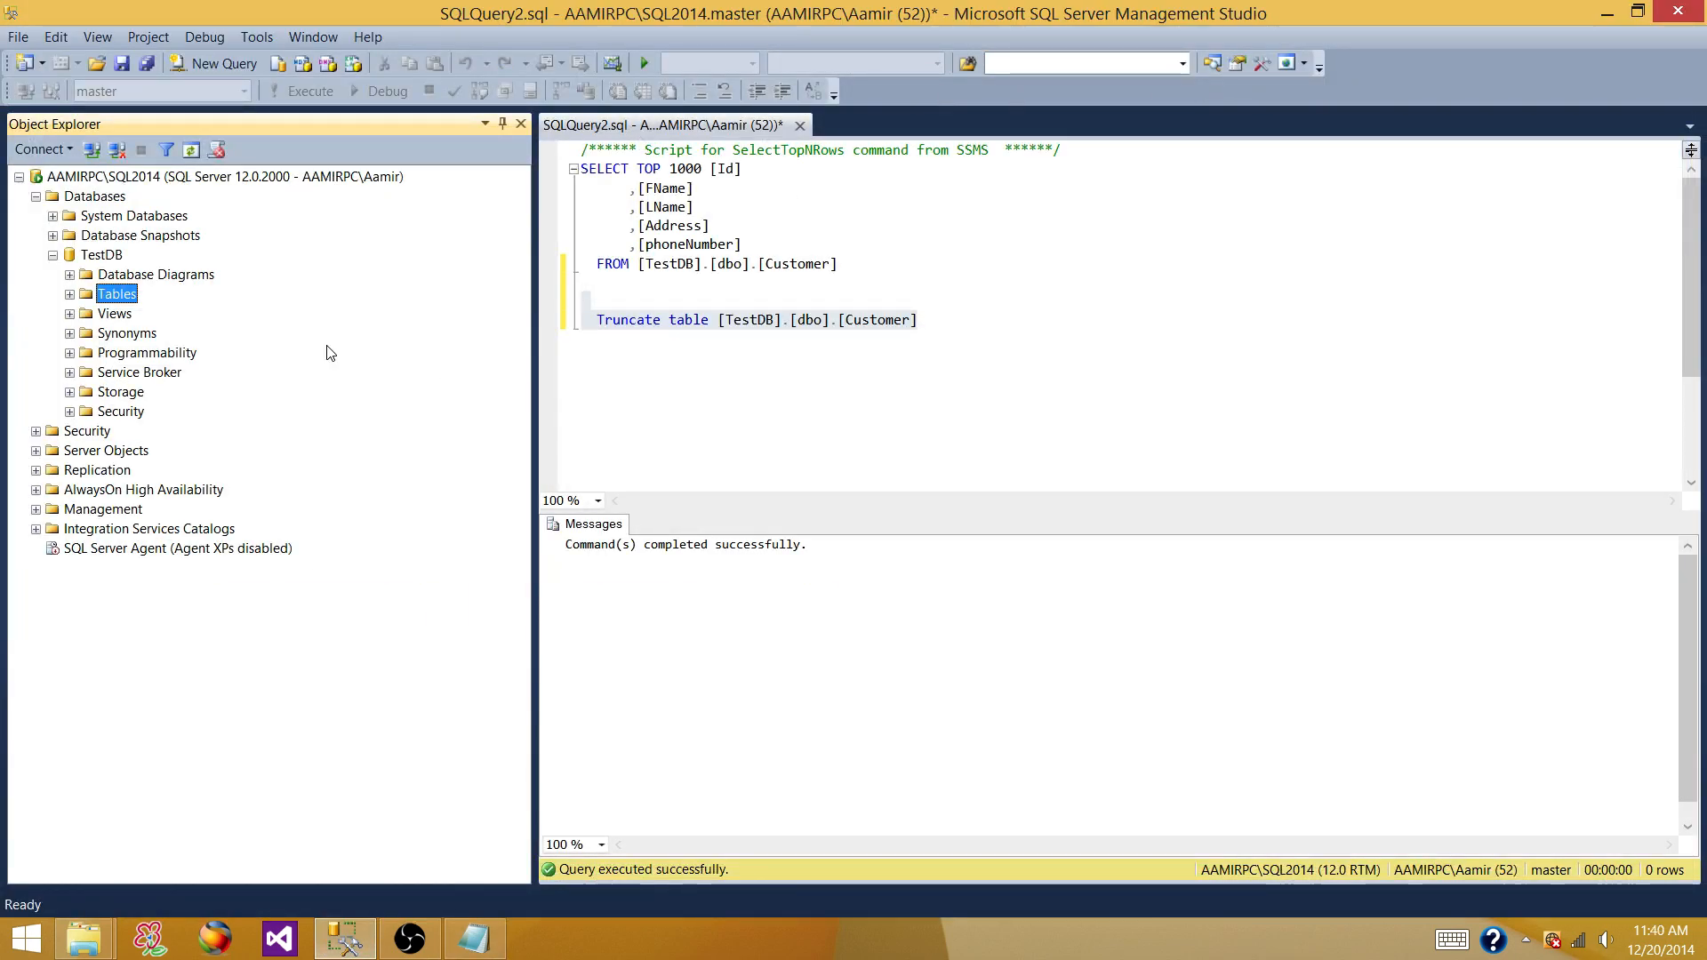
pyautogui.click(69, 294)
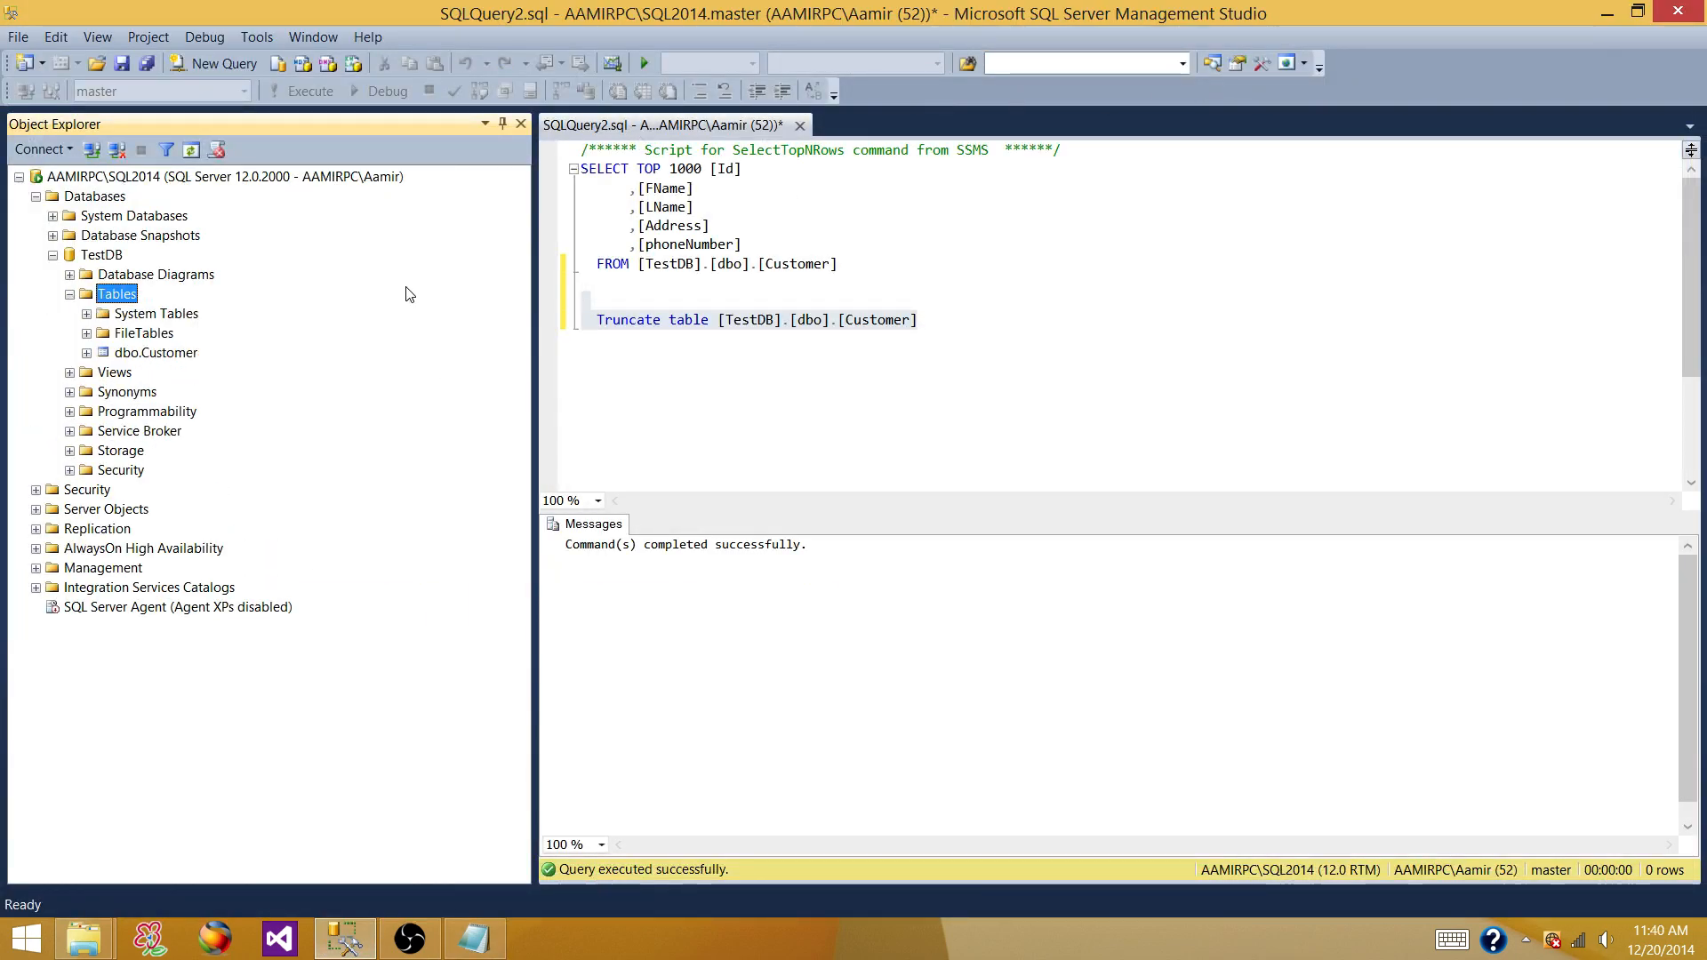
pyautogui.click(178, 352)
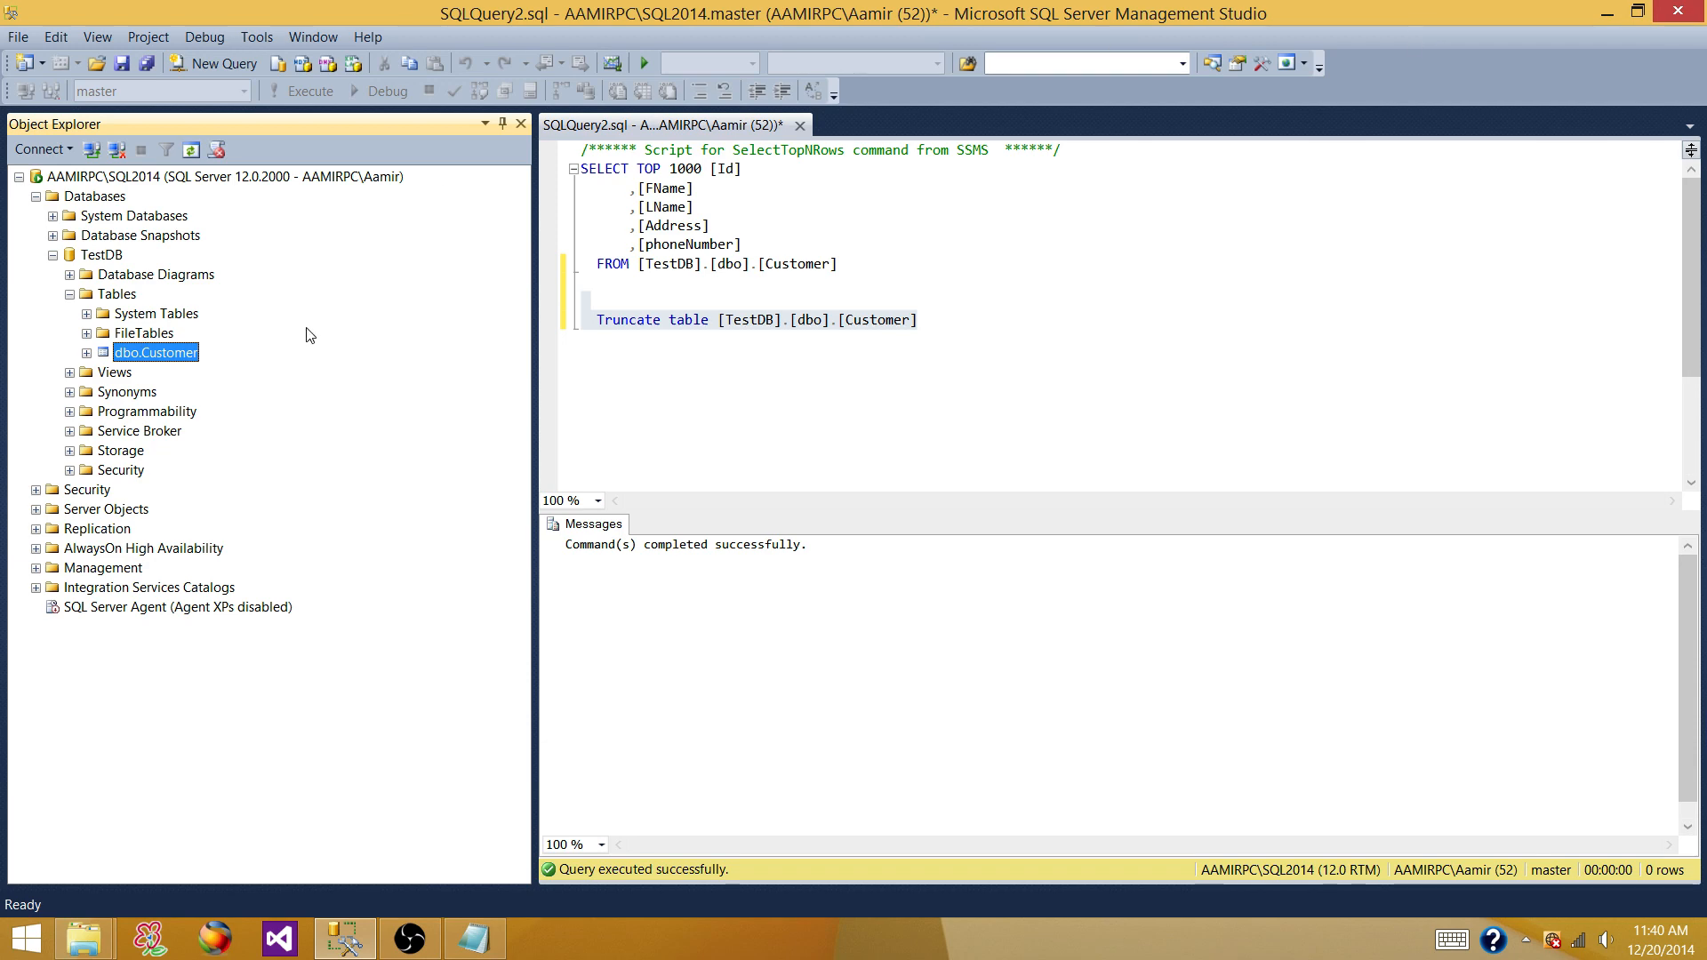
pyautogui.click(86, 353)
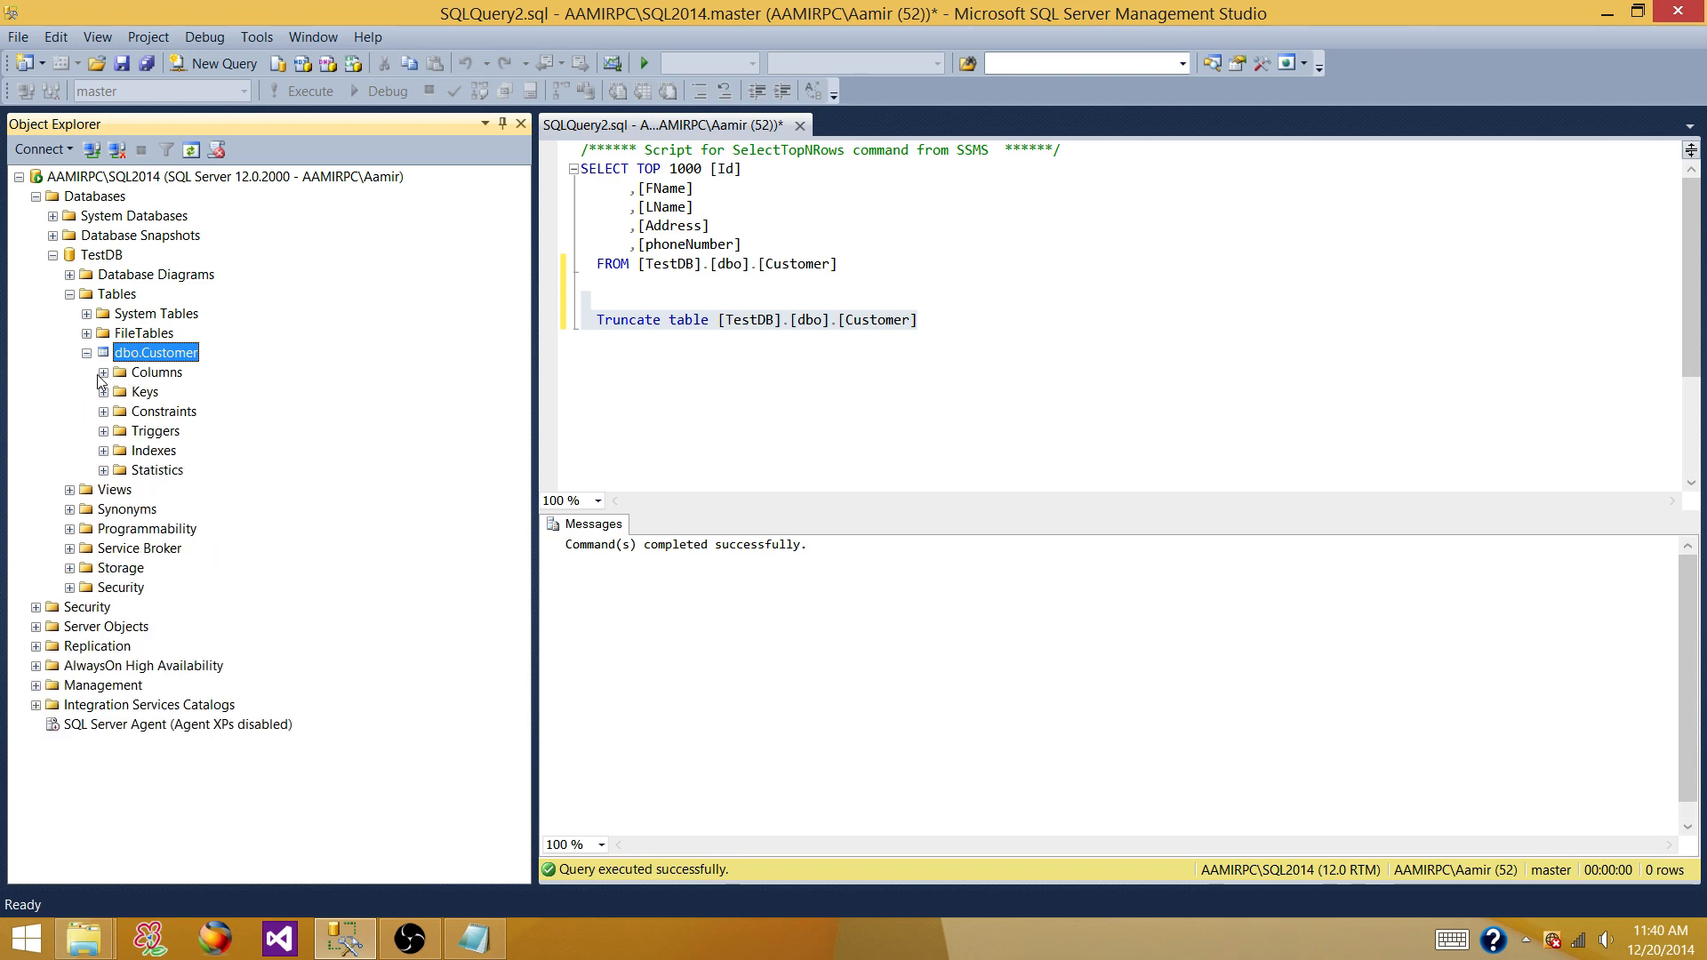
pyautogui.click(104, 373)
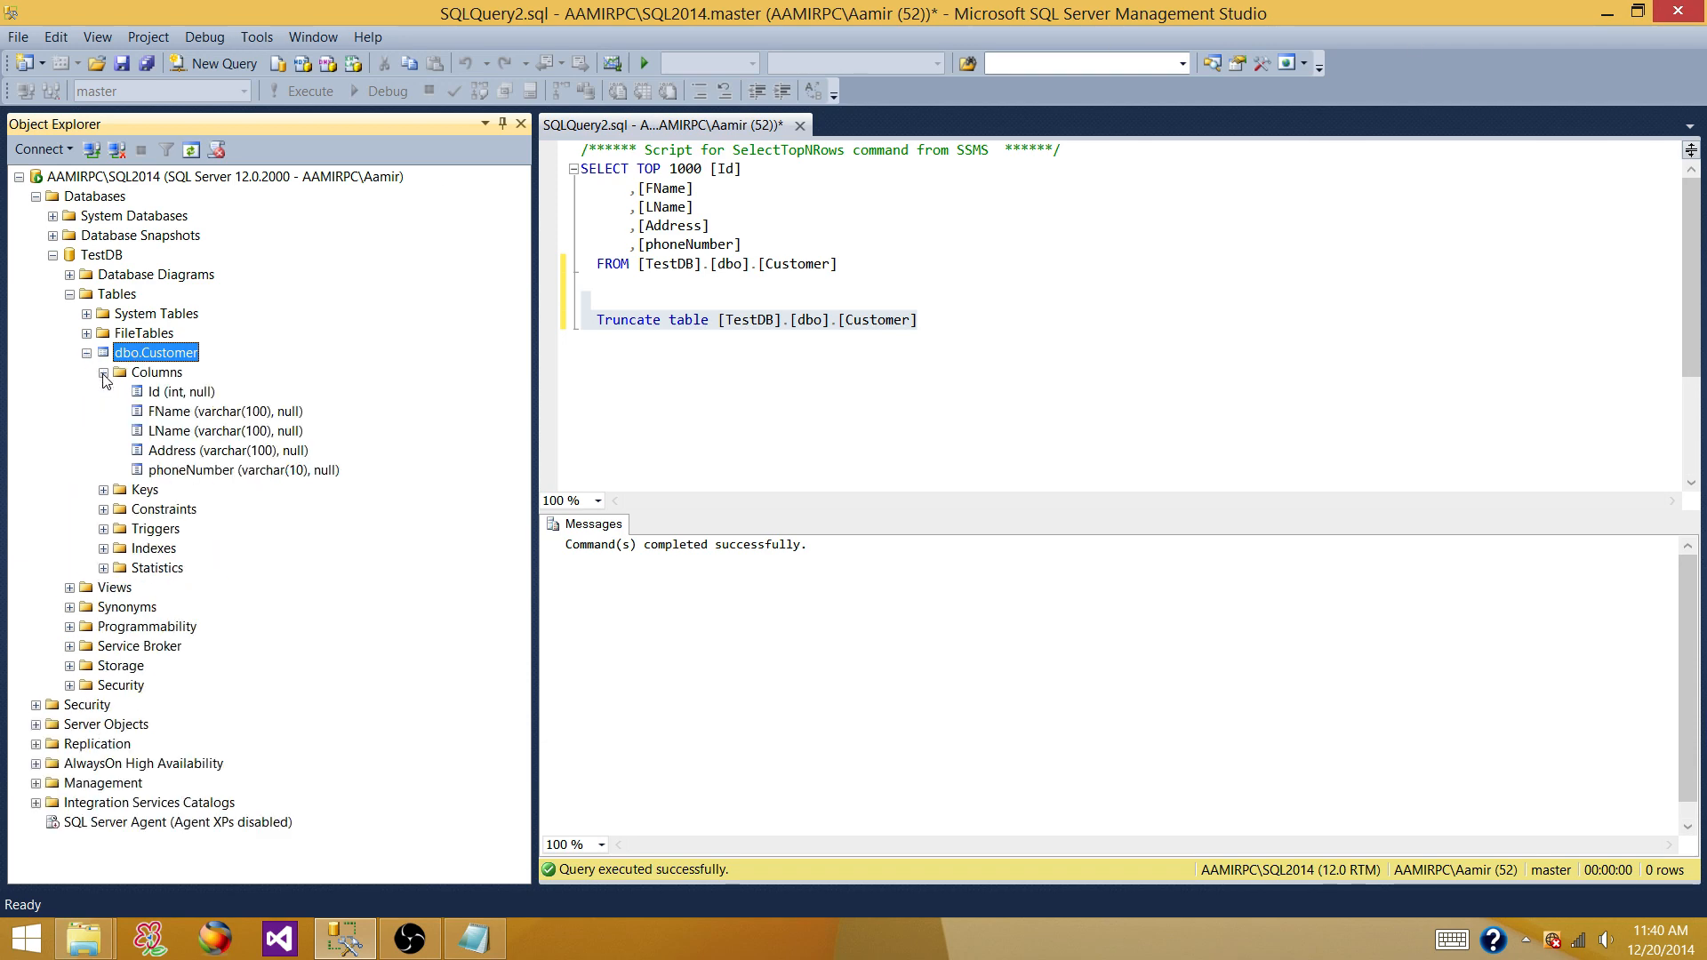
# Step: Shrink the Management Studio window and place it beside the text file so both are visible
pyautogui.click(1636, 13)
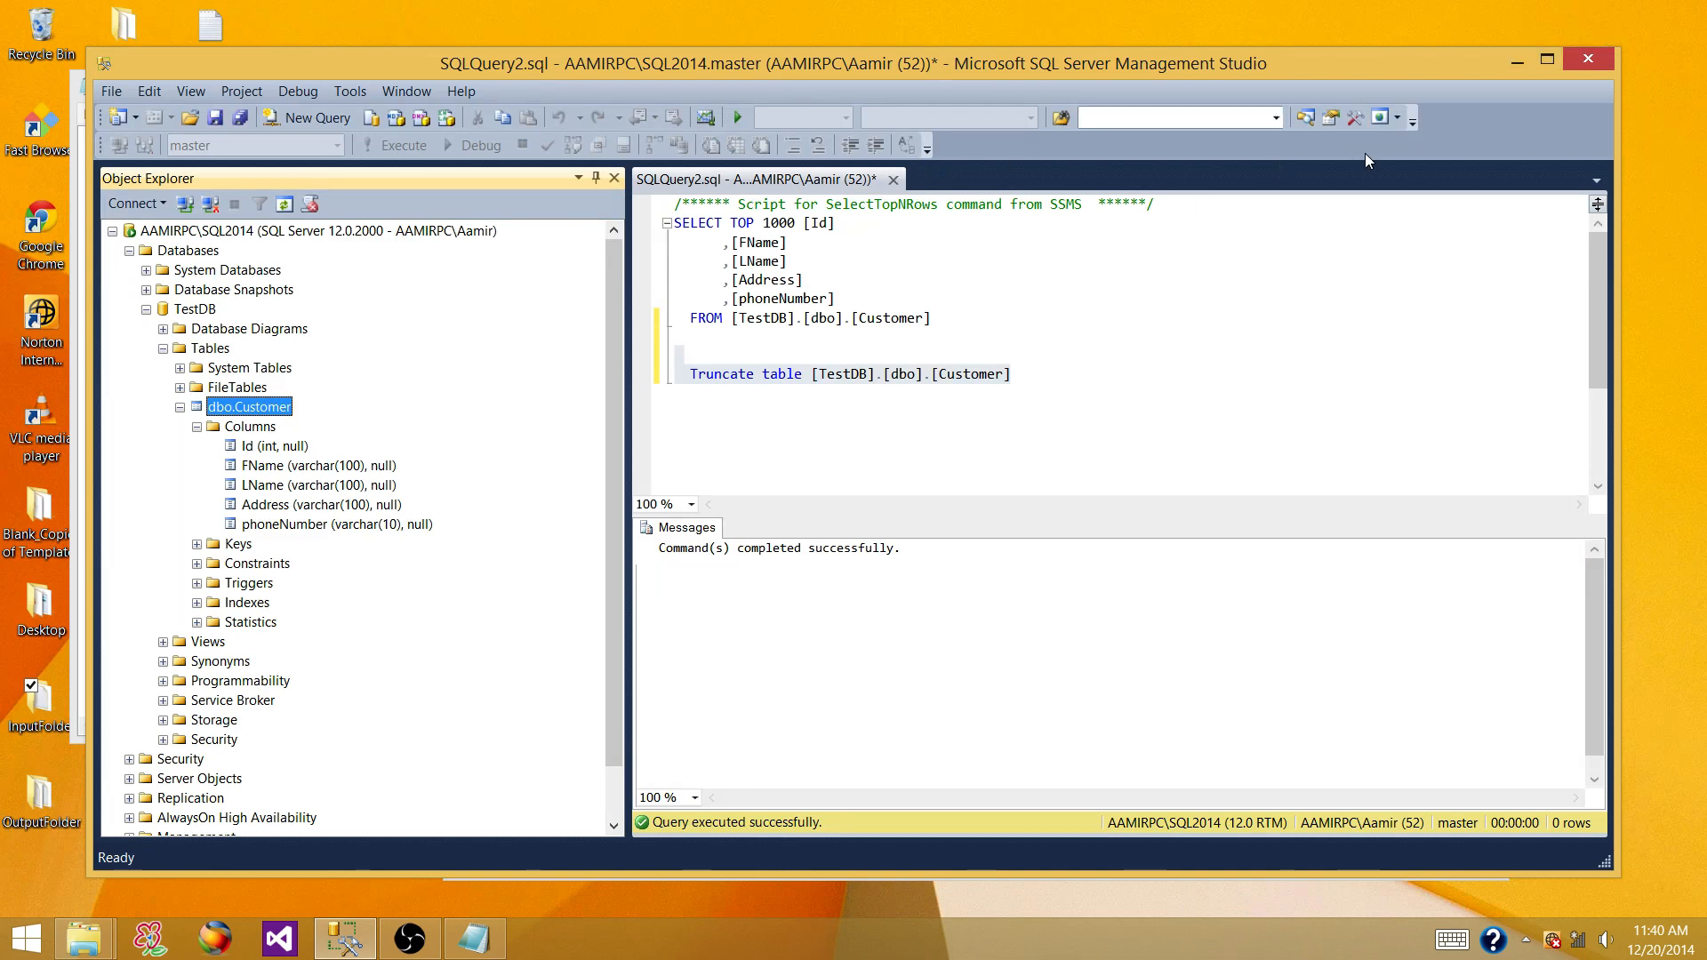
pyautogui.moveTo(1619, 382); pyautogui.dragTo(892, 383)
pyautogui.moveTo(564, 53); pyautogui.dragTo(967, 7)
pyautogui.doubleClick(954, 14)
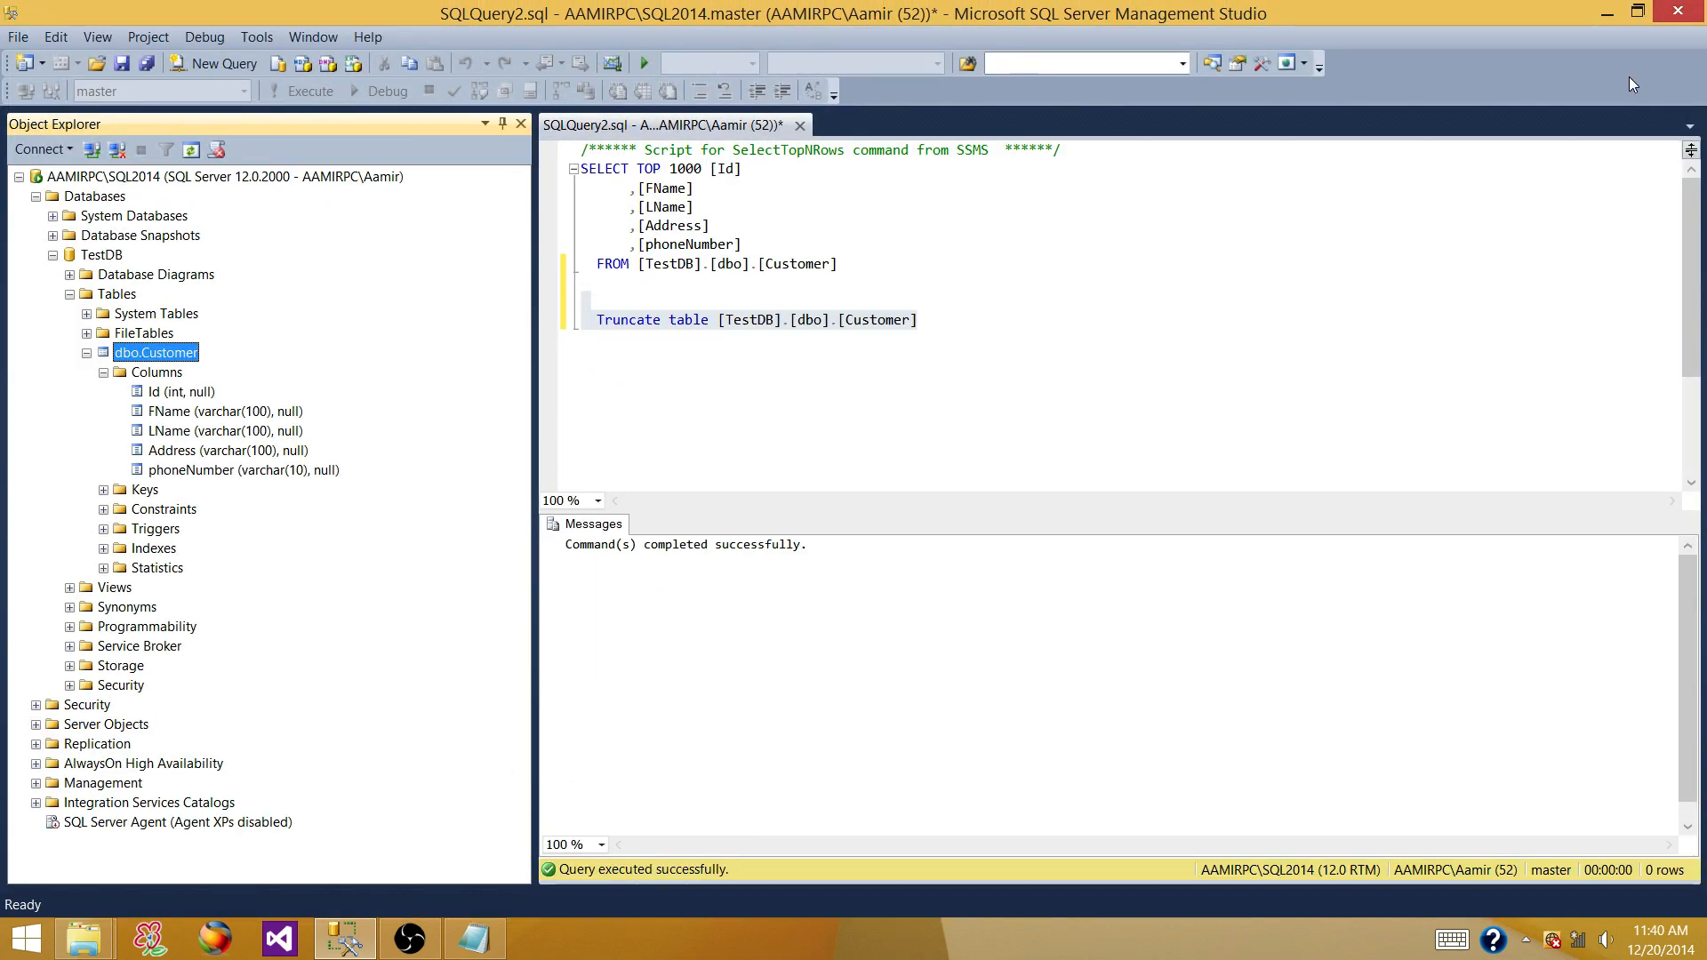
pyautogui.click(1633, 16)
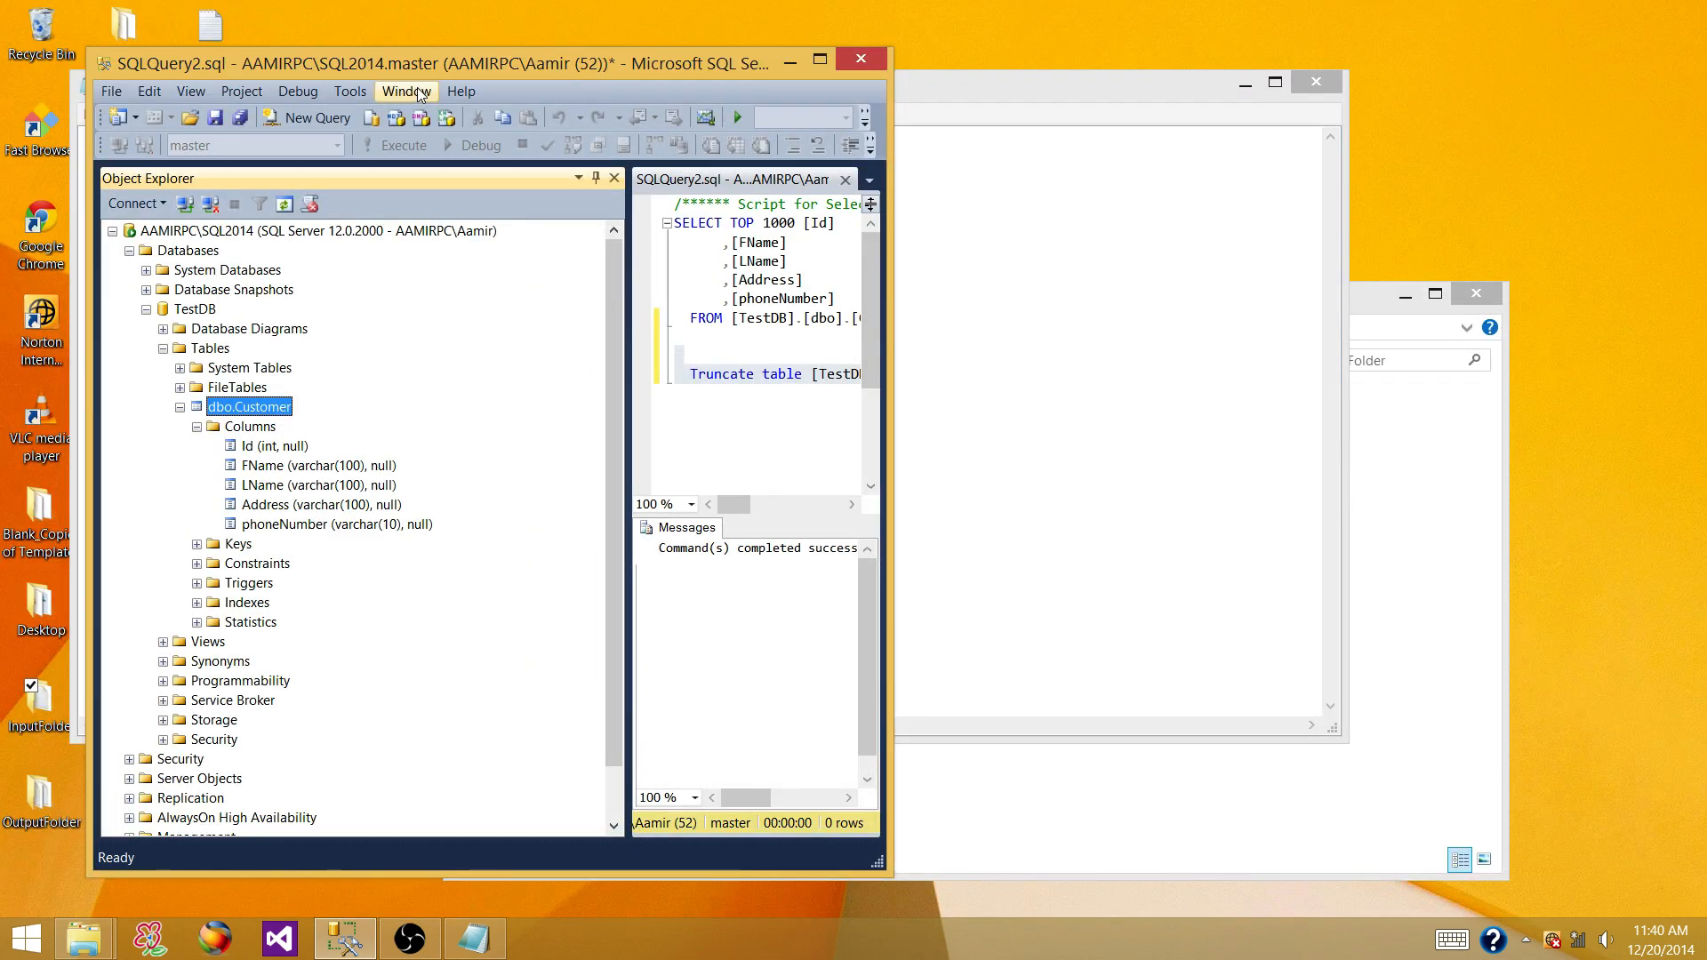
pyautogui.moveTo(430, 64); pyautogui.dragTo(875, 85)
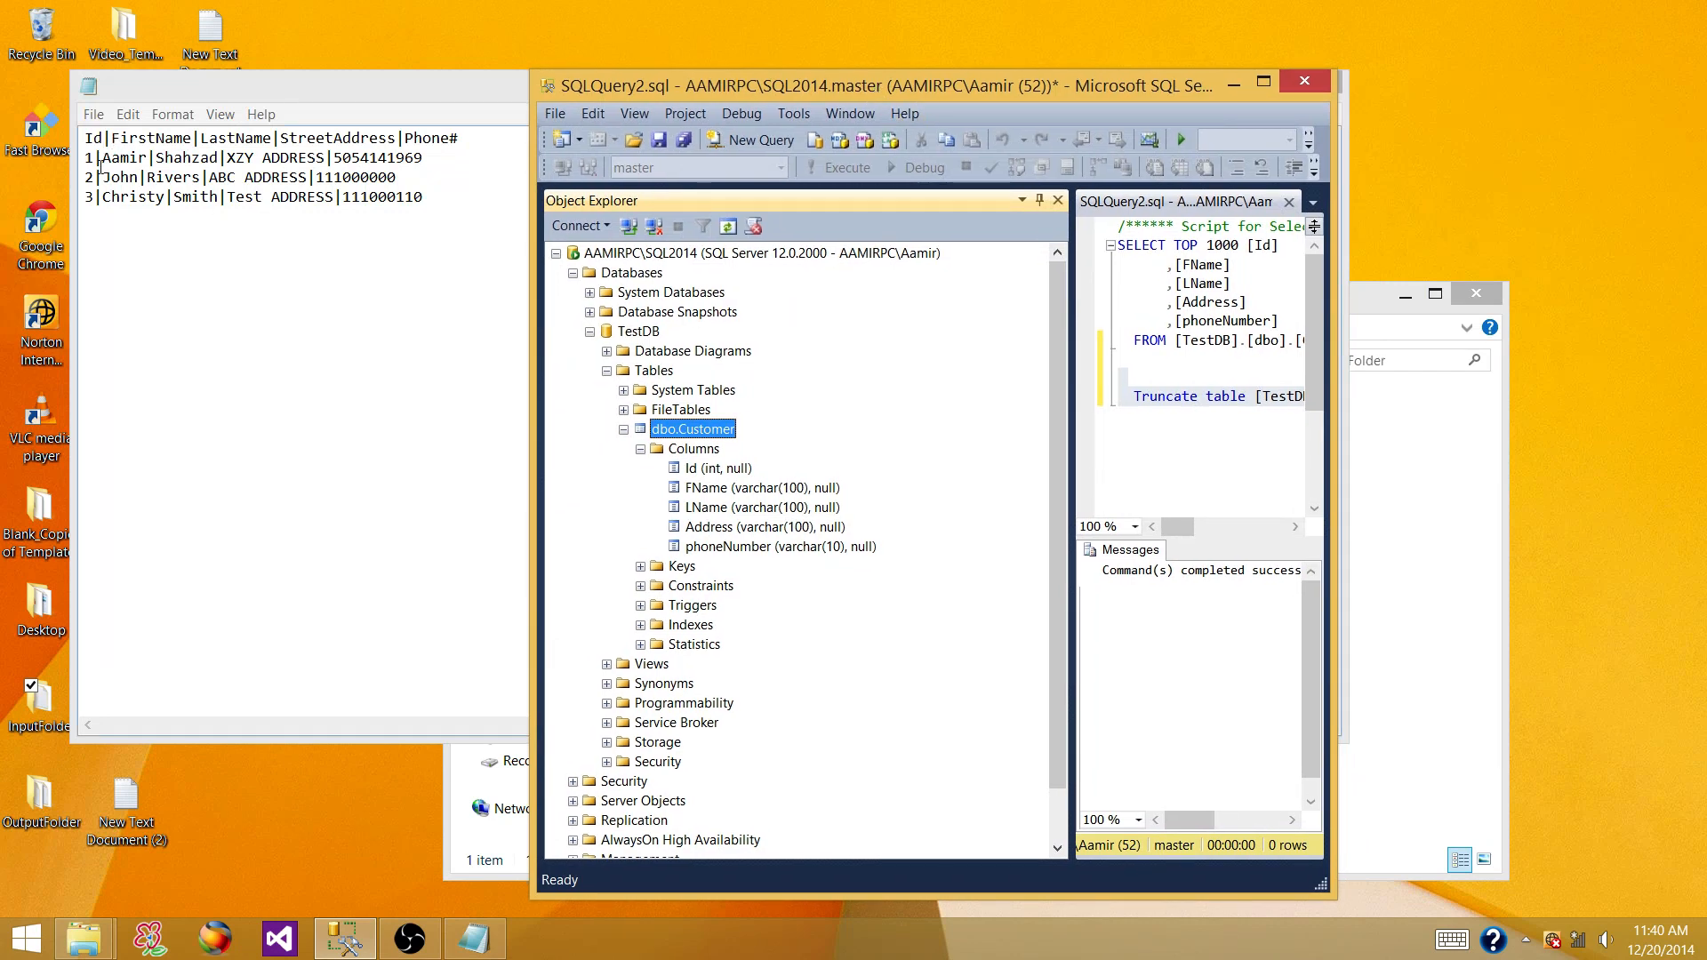
# Step: Compare the Id, FName, LName and Address columns of dbo.Customer with the fields in the text file
pyautogui.click(727, 471)
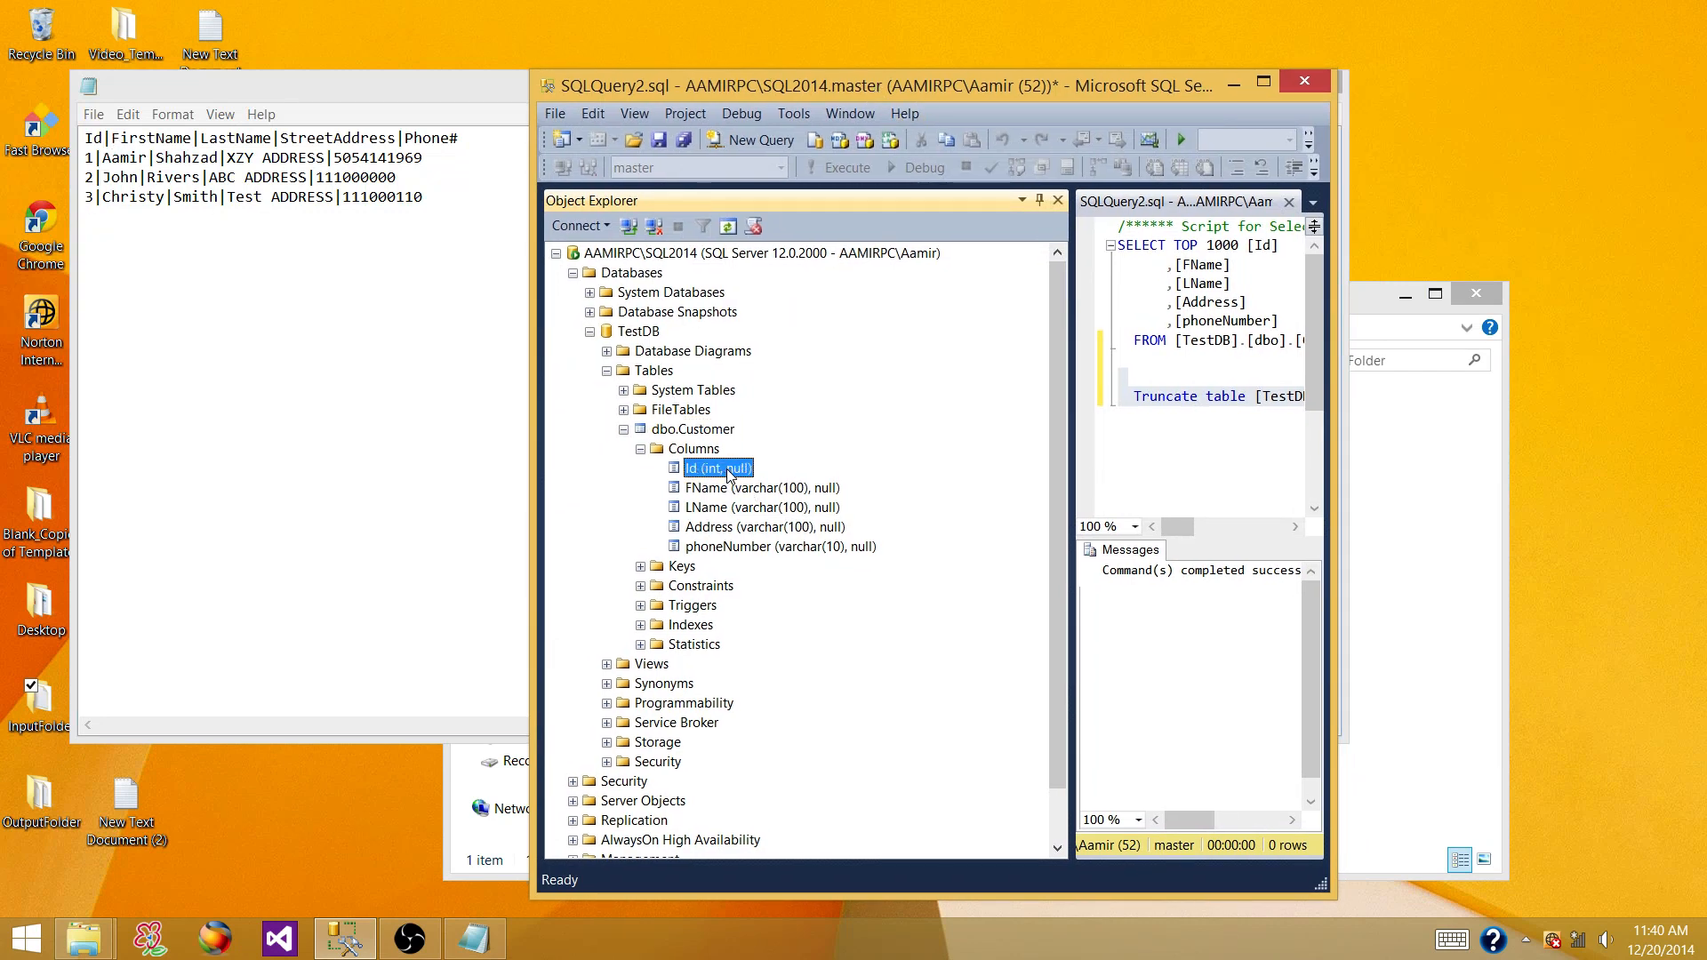
pyautogui.click(727, 489)
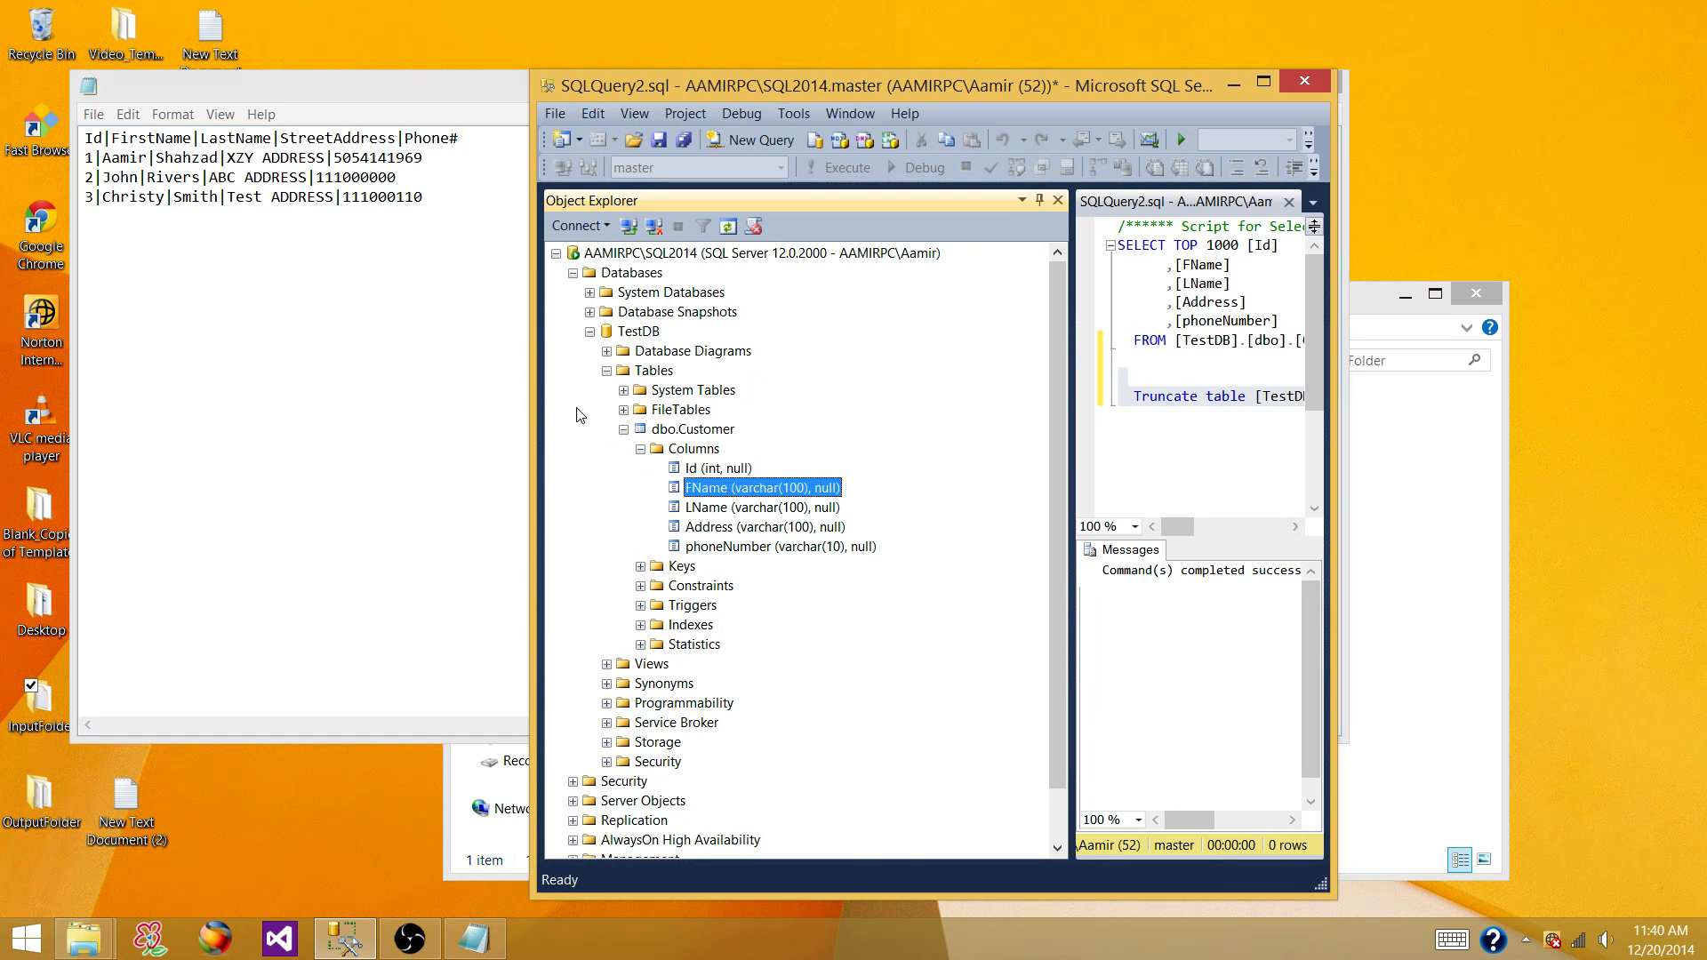
pyautogui.click(820, 511)
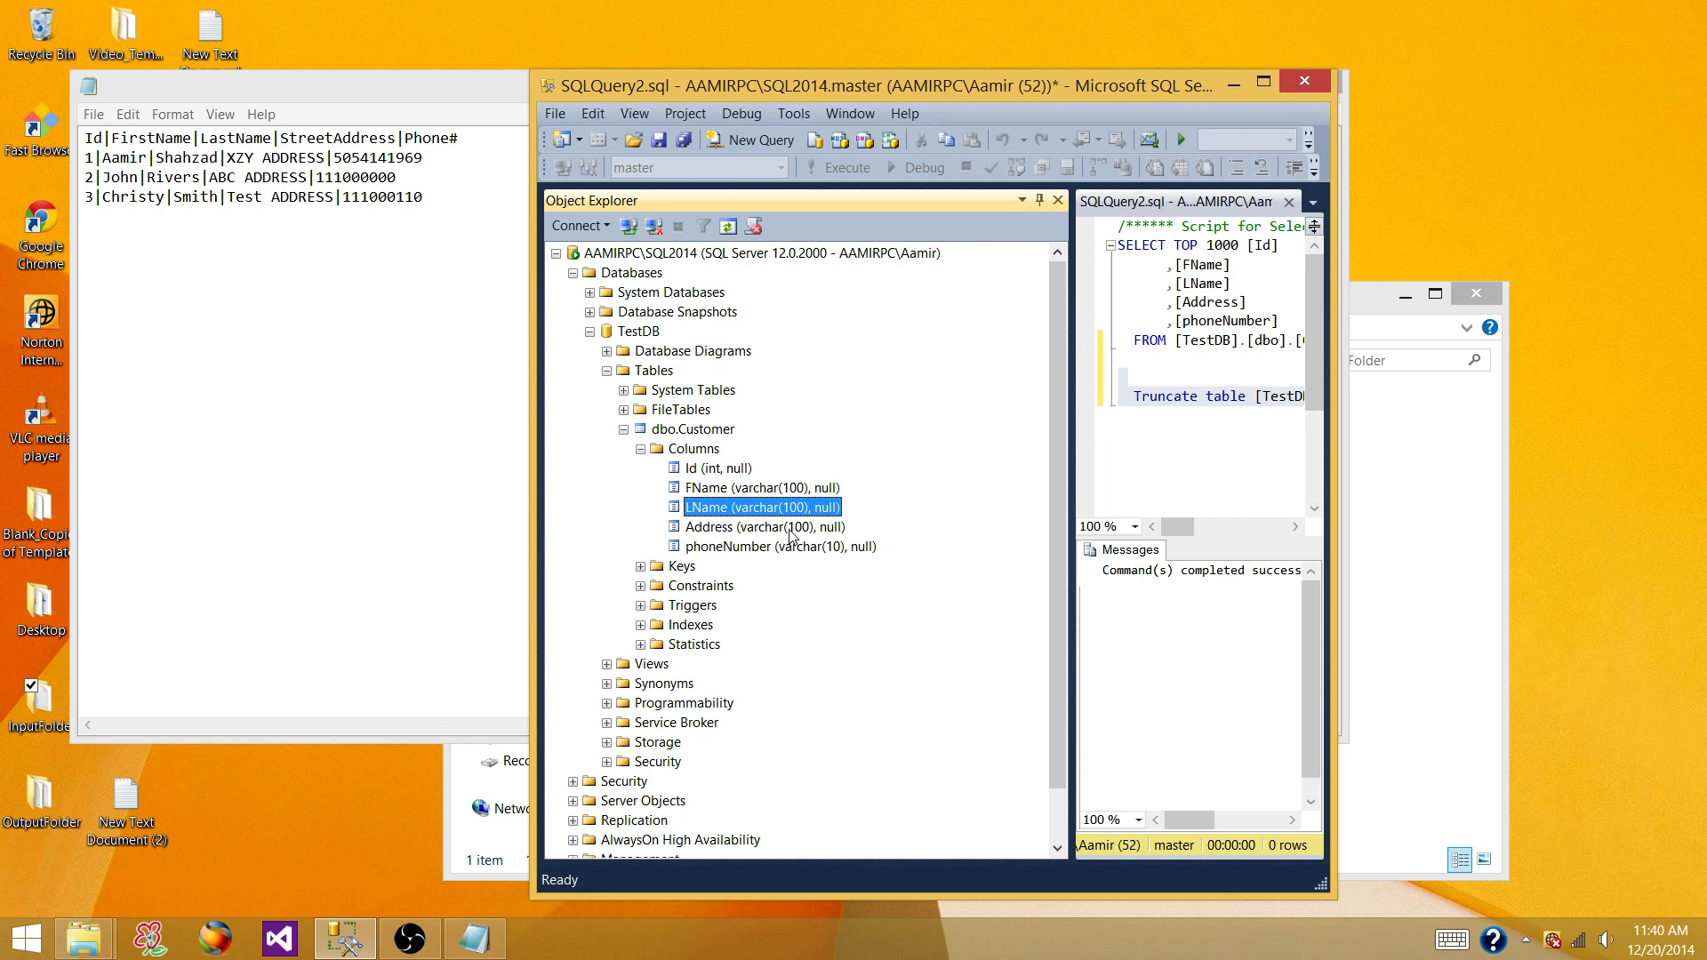
pyautogui.click(801, 529)
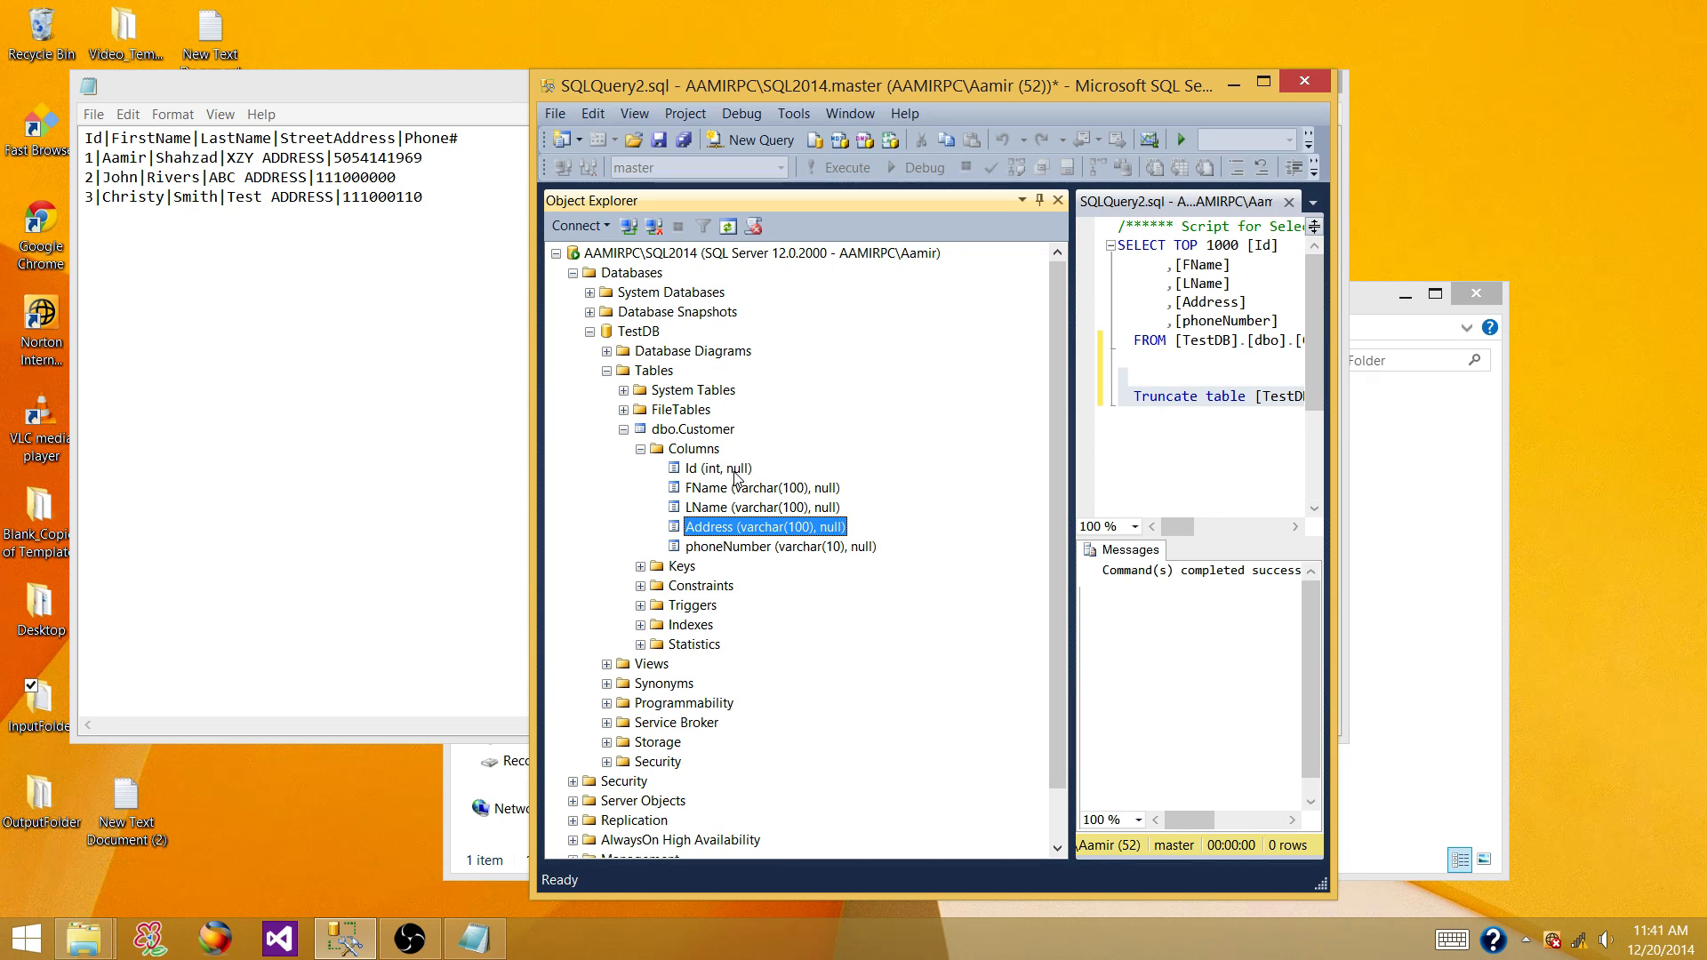
pyautogui.click(734, 488)
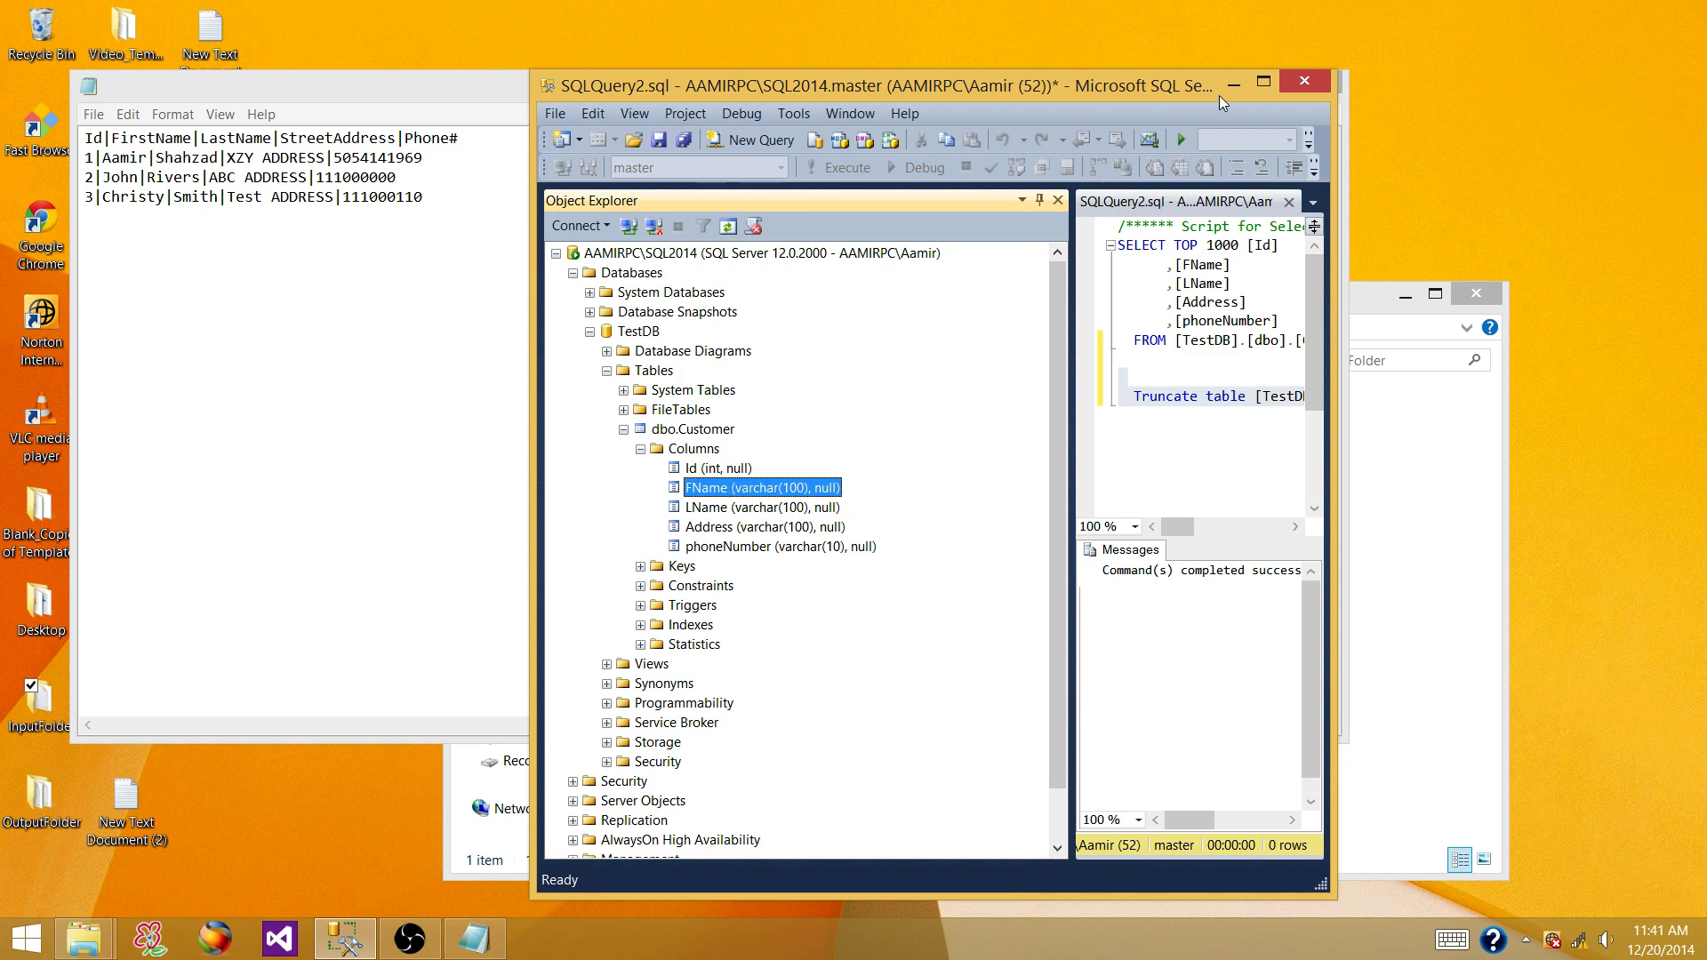
# Step: Maximize and then minimize Management Studio, and close the customer text file
pyautogui.click(1262, 81)
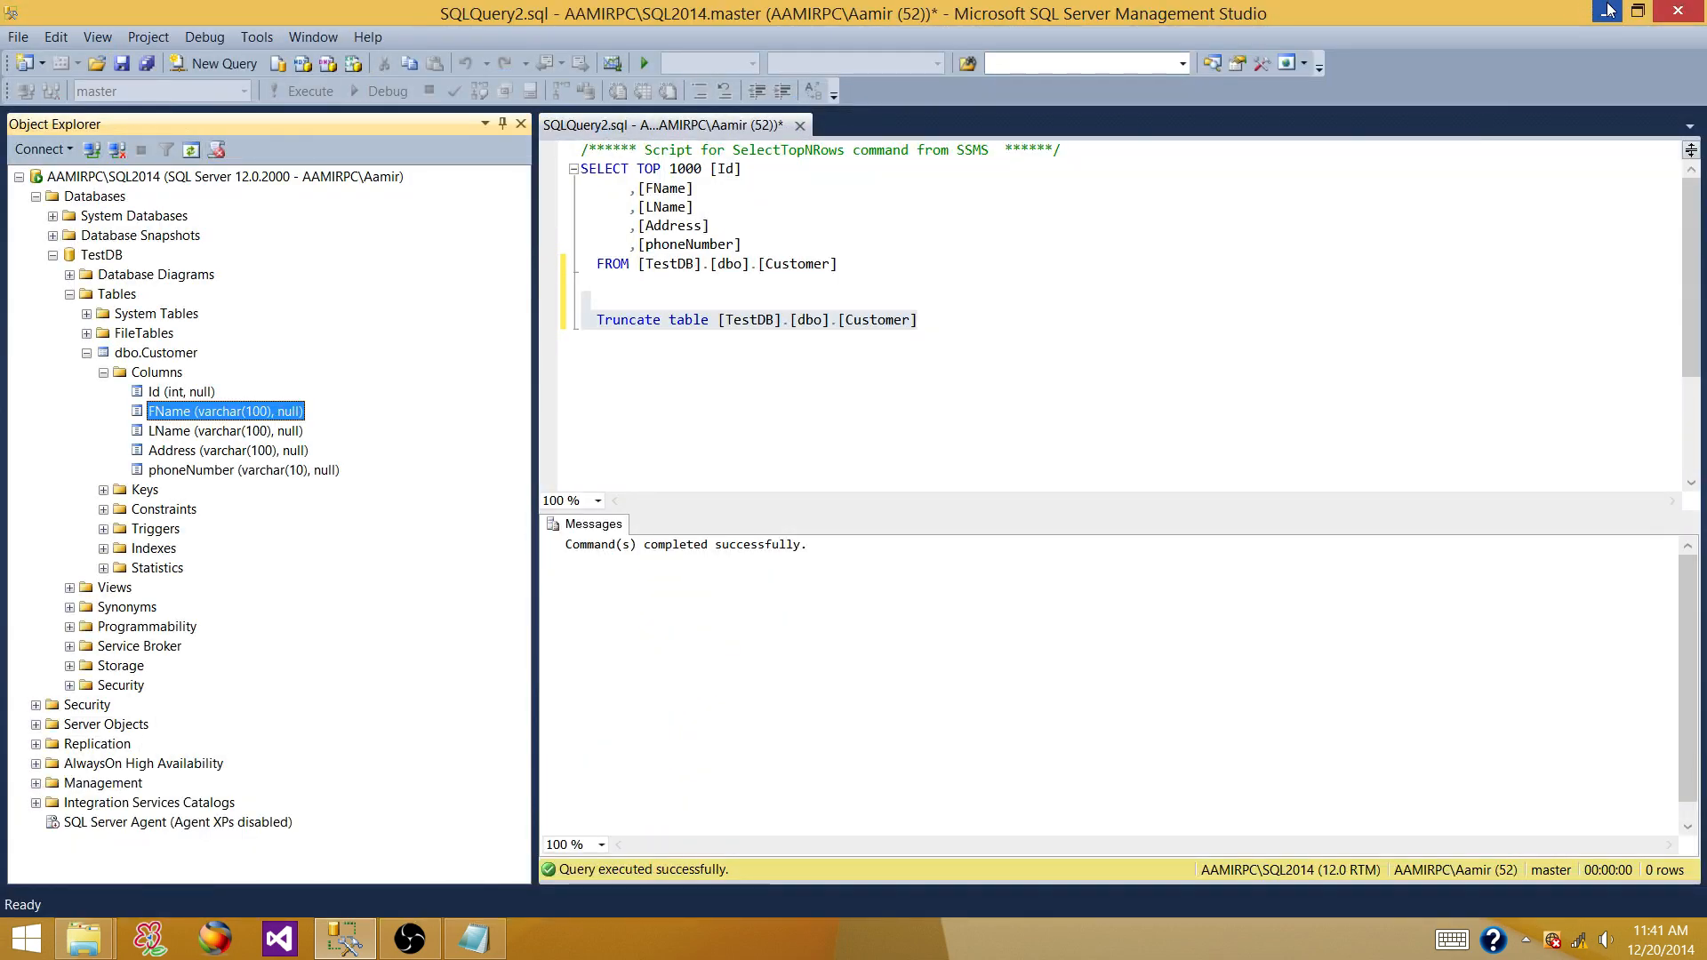
pyautogui.click(1609, 14)
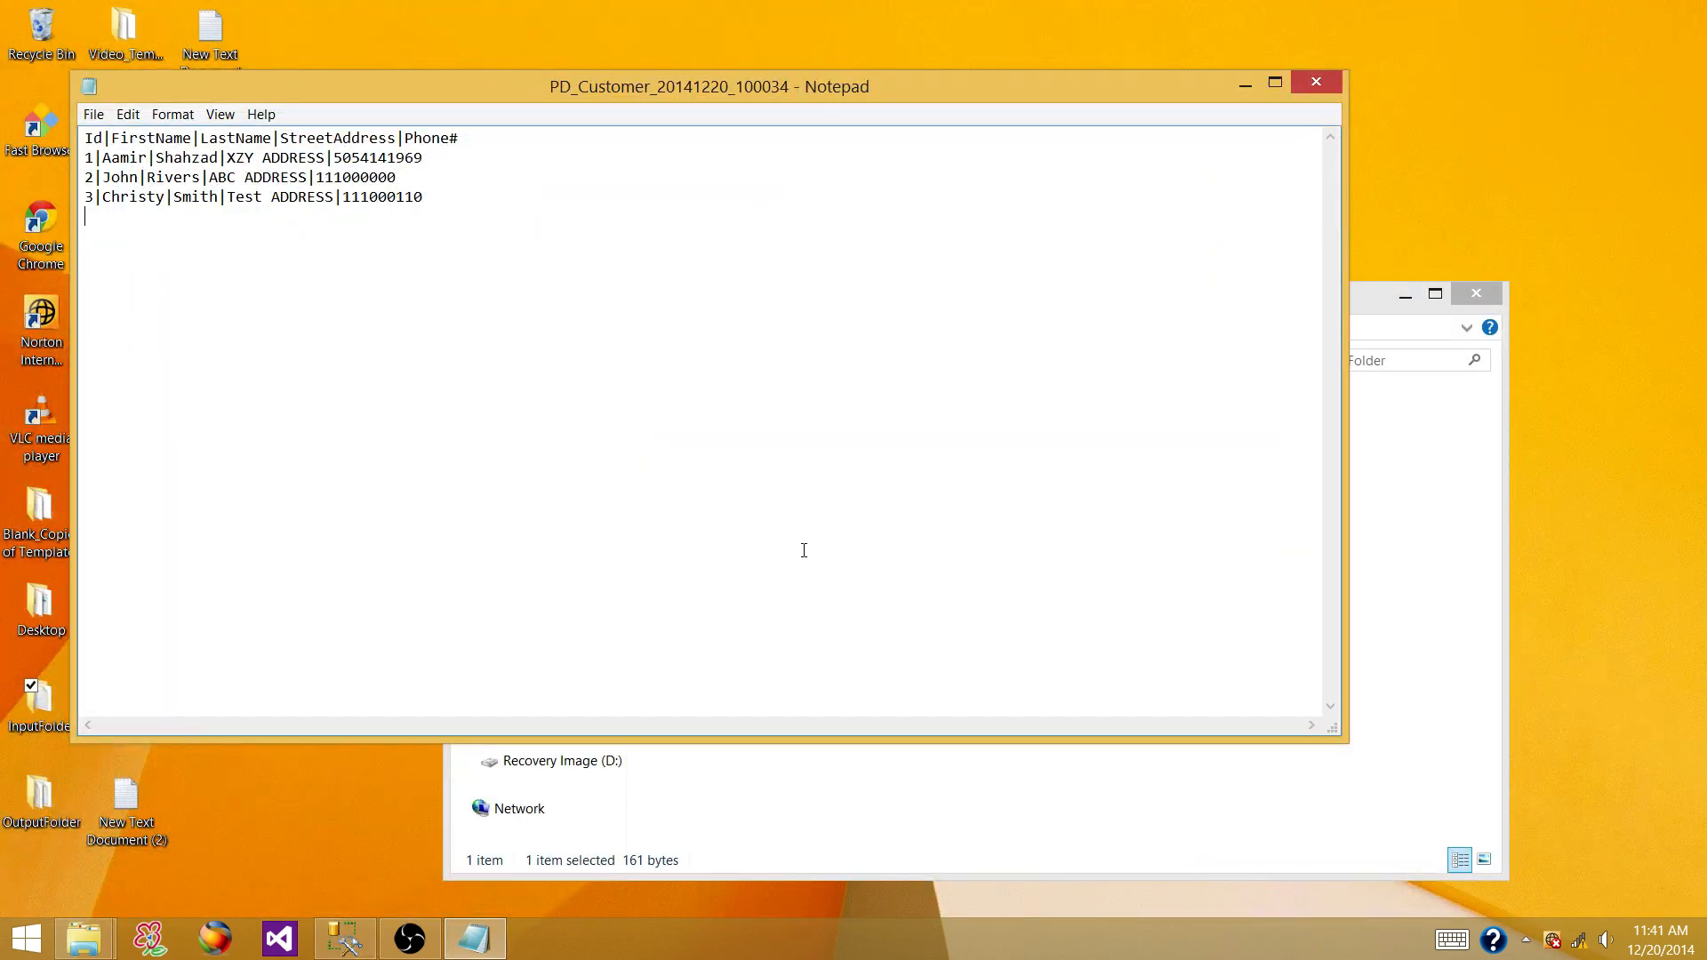
pyautogui.click(1299, 82)
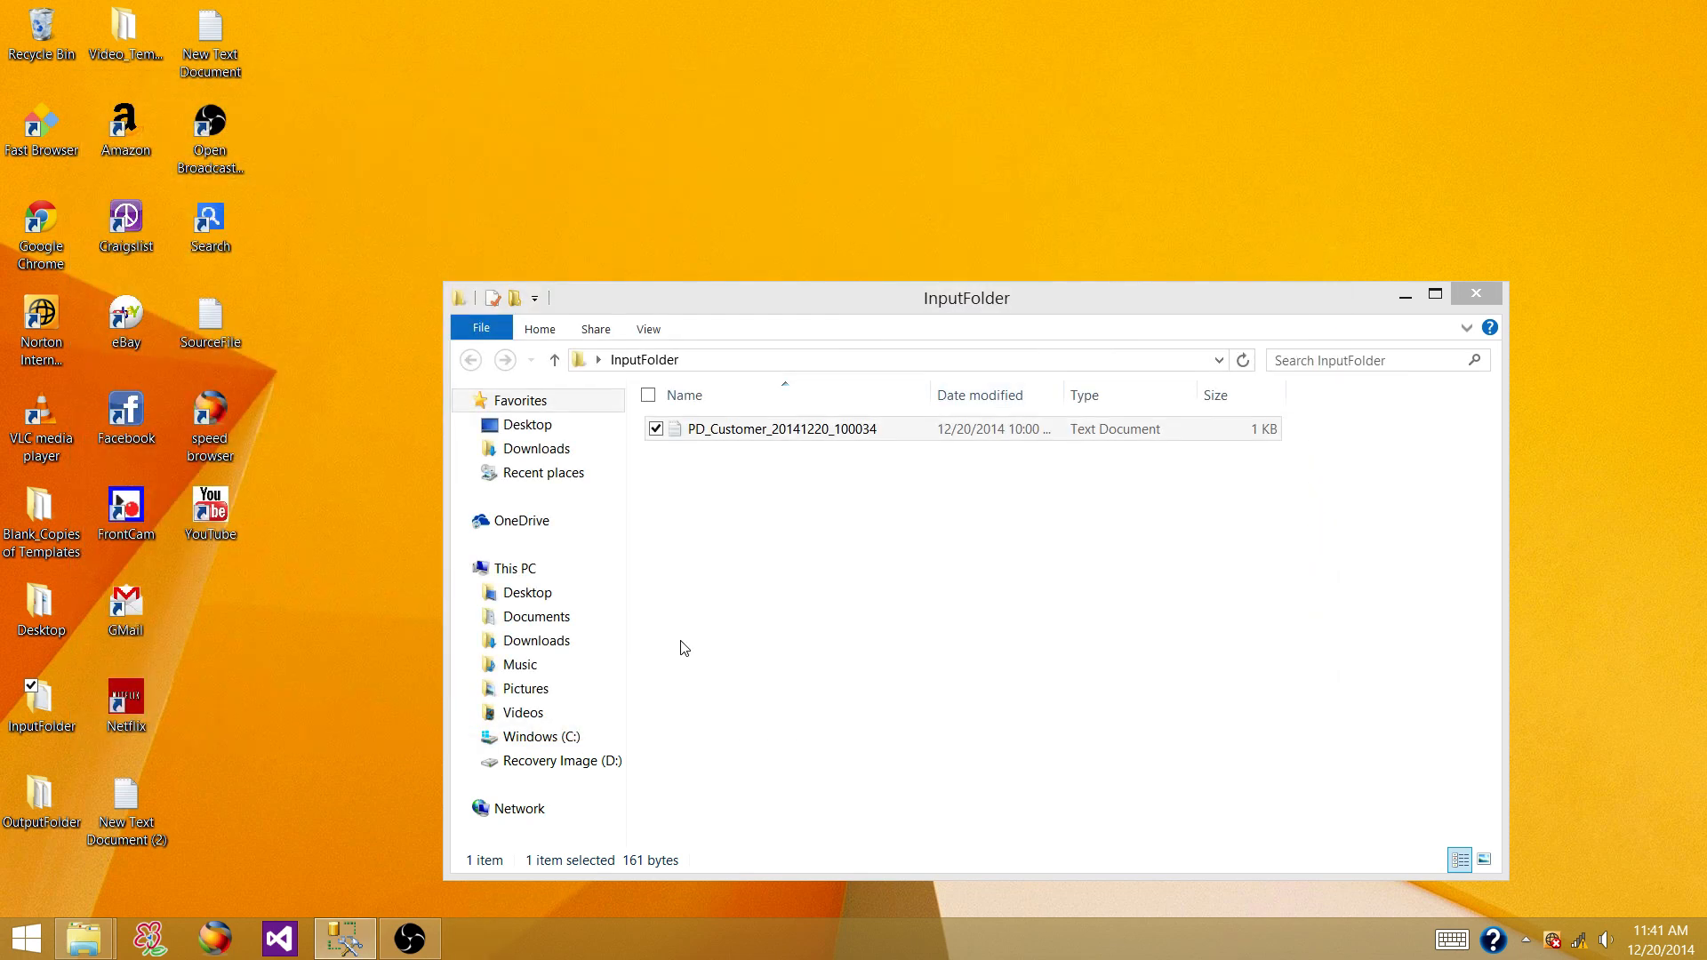
# Step: Start Visual Studio and open the existing TechBrothers solution from the projects folder
pyautogui.click(286, 940)
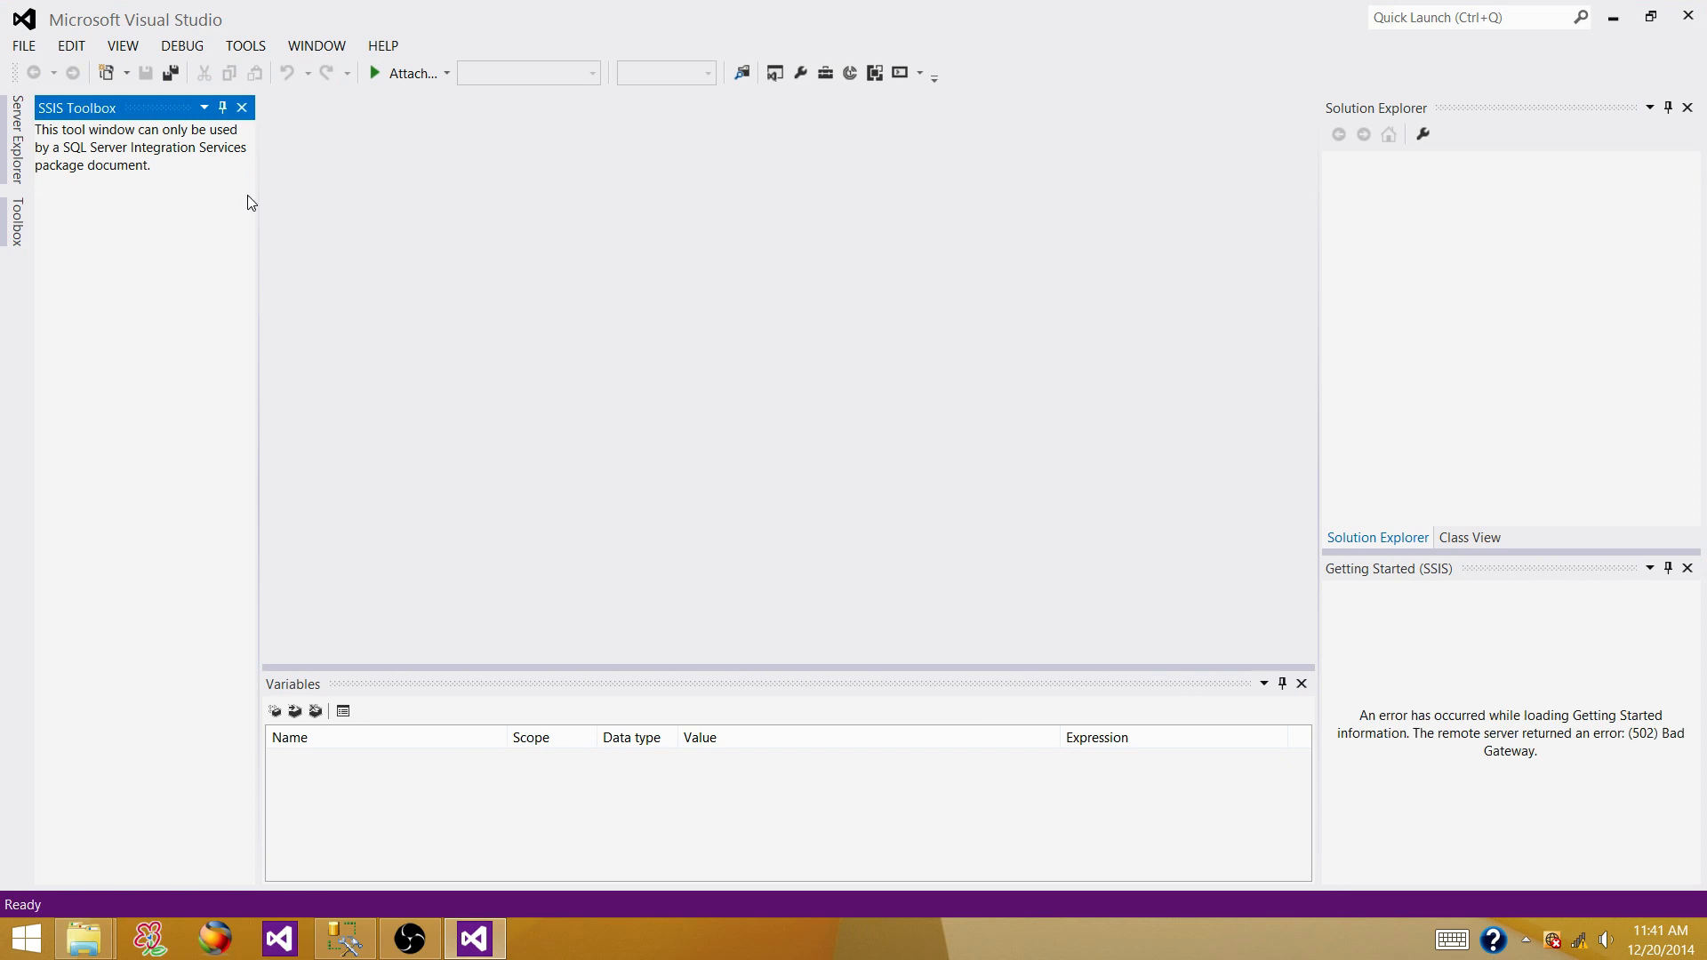
pyautogui.click(25, 46)
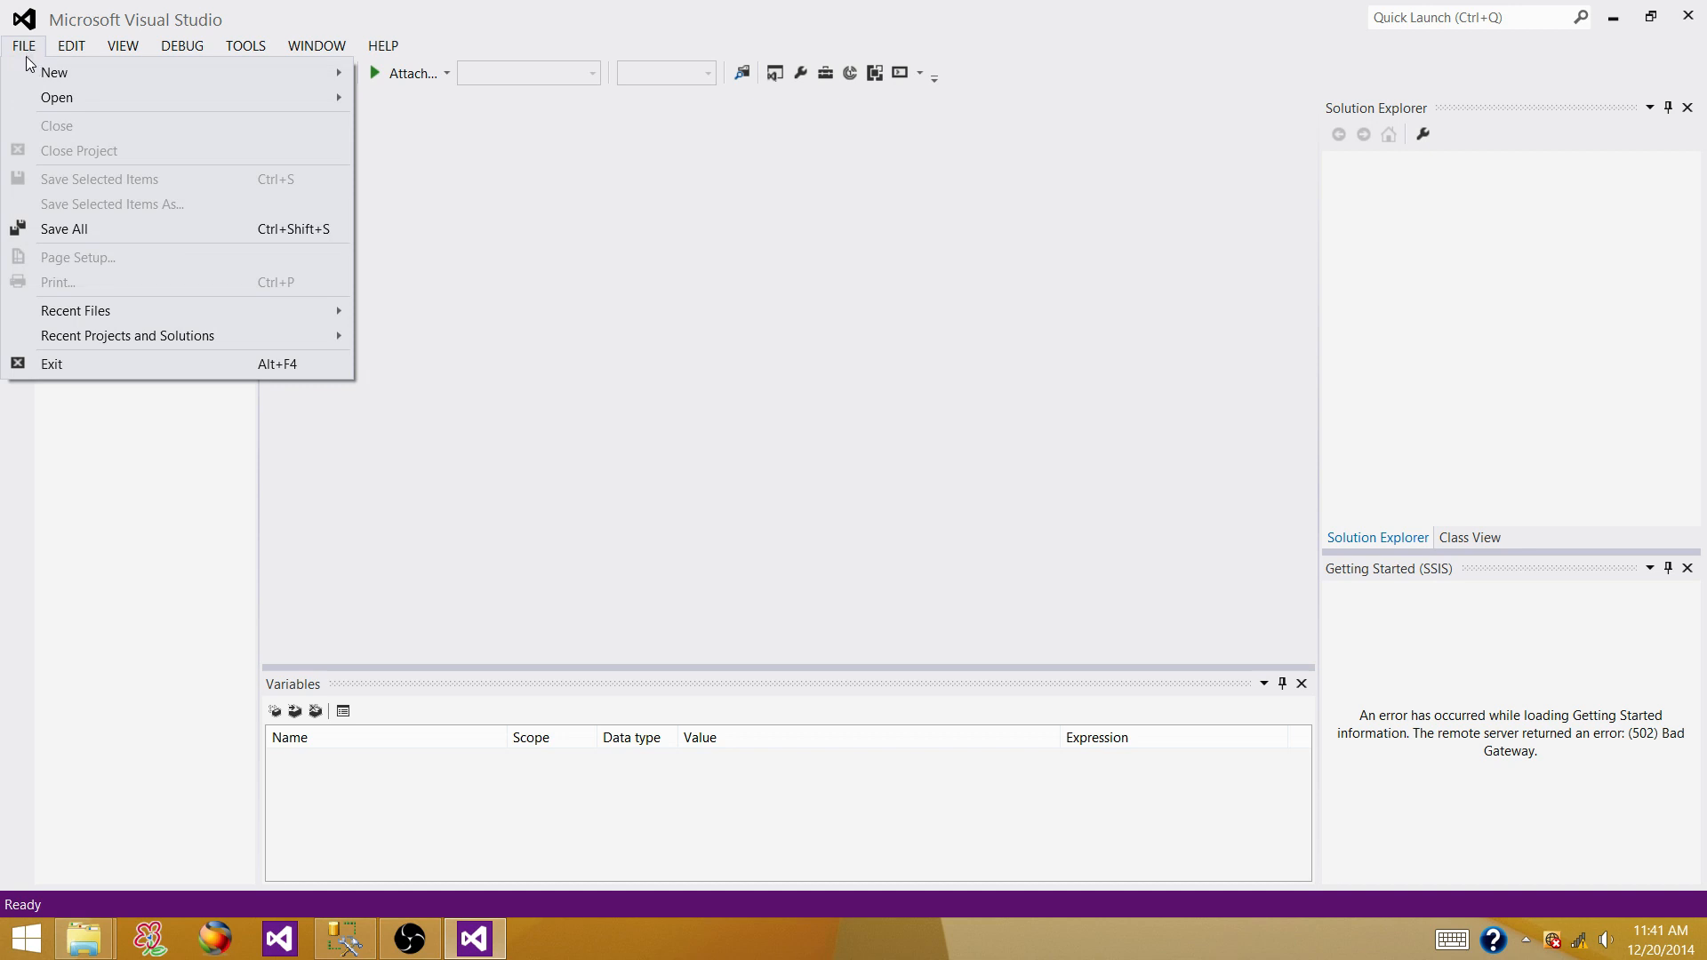
pyautogui.moveTo(81, 73)
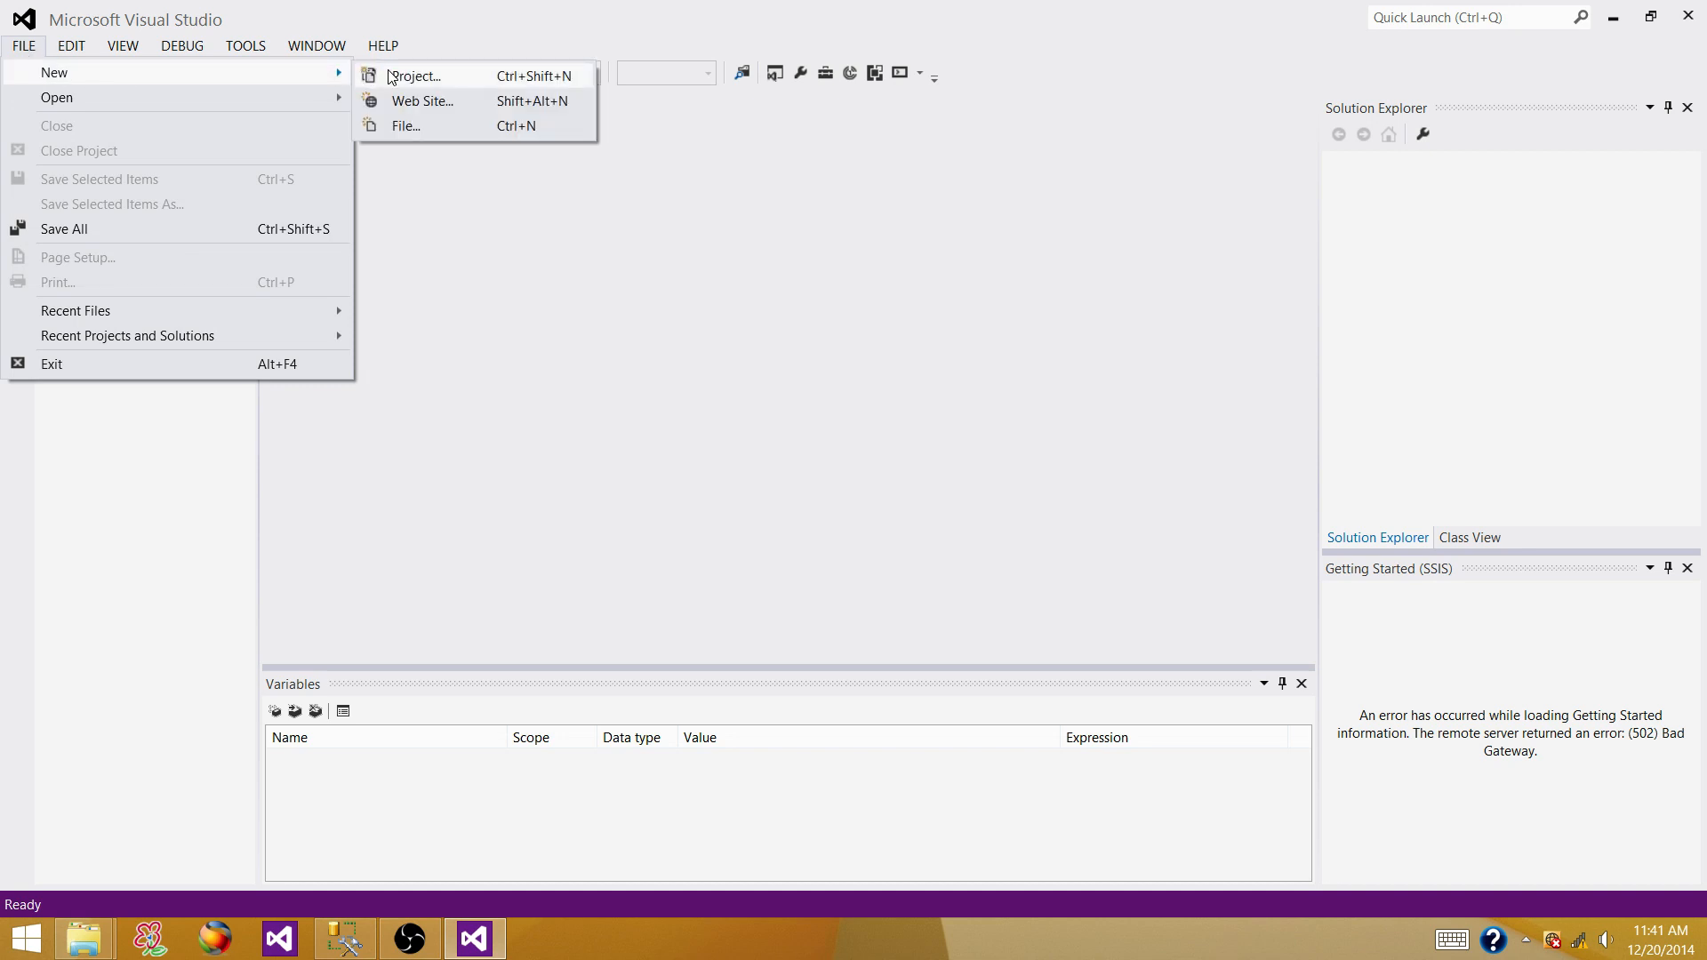
pyautogui.moveTo(325, 101)
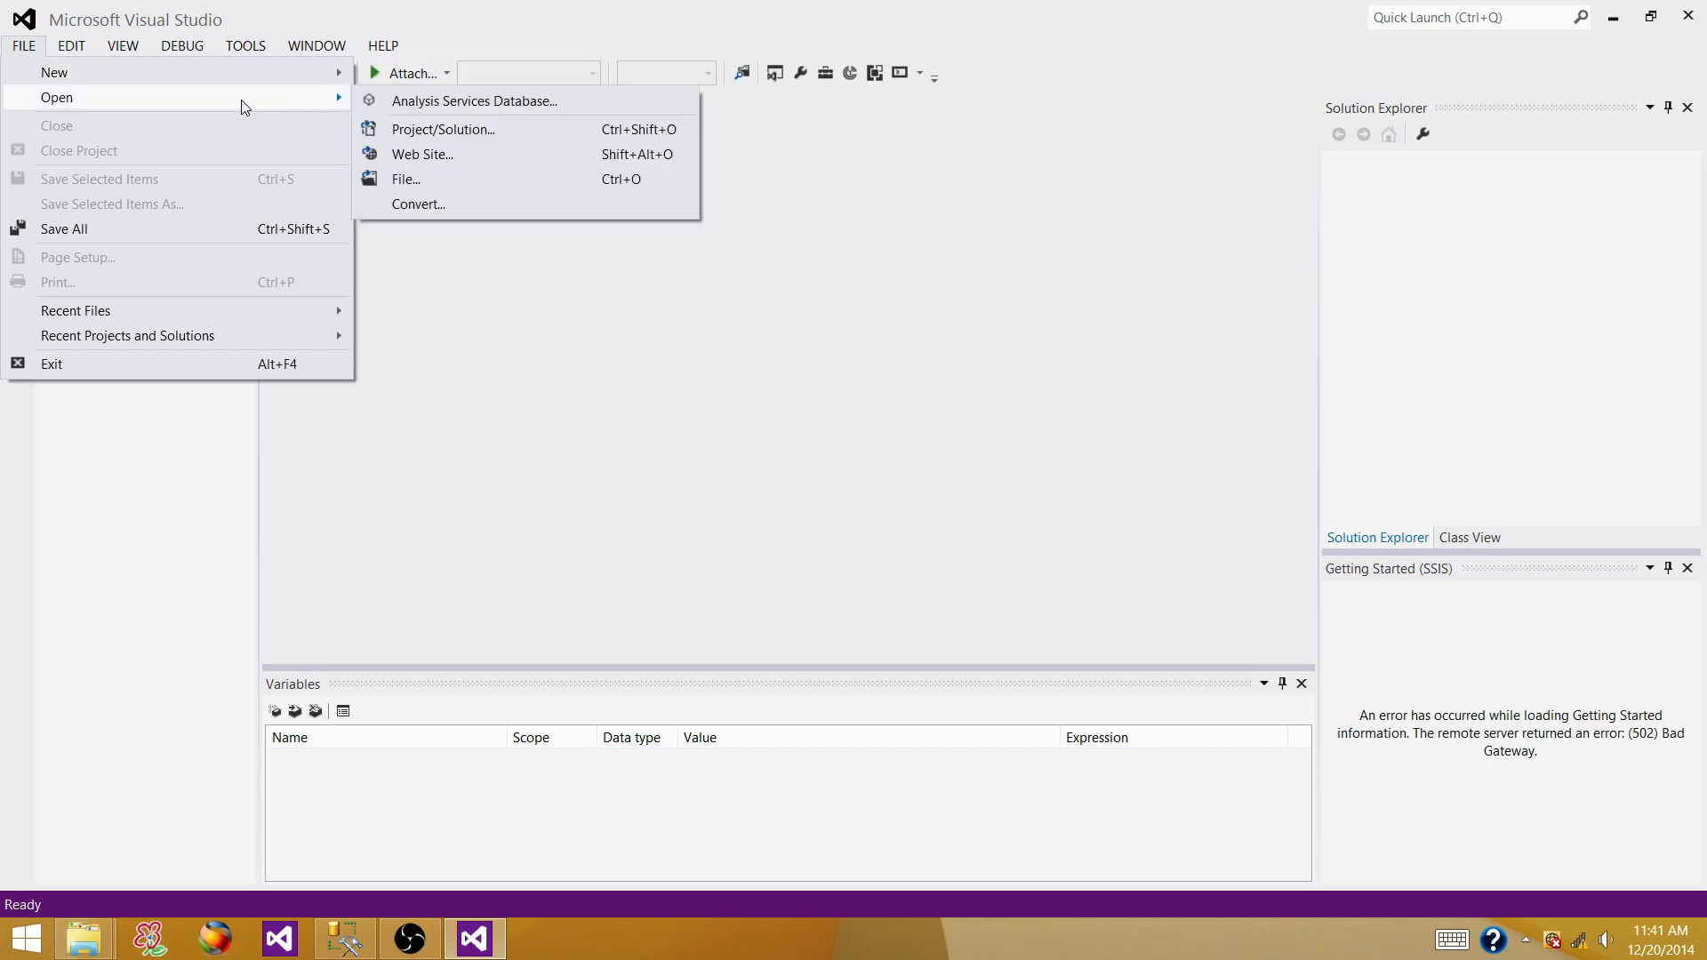
pyautogui.click(426, 134)
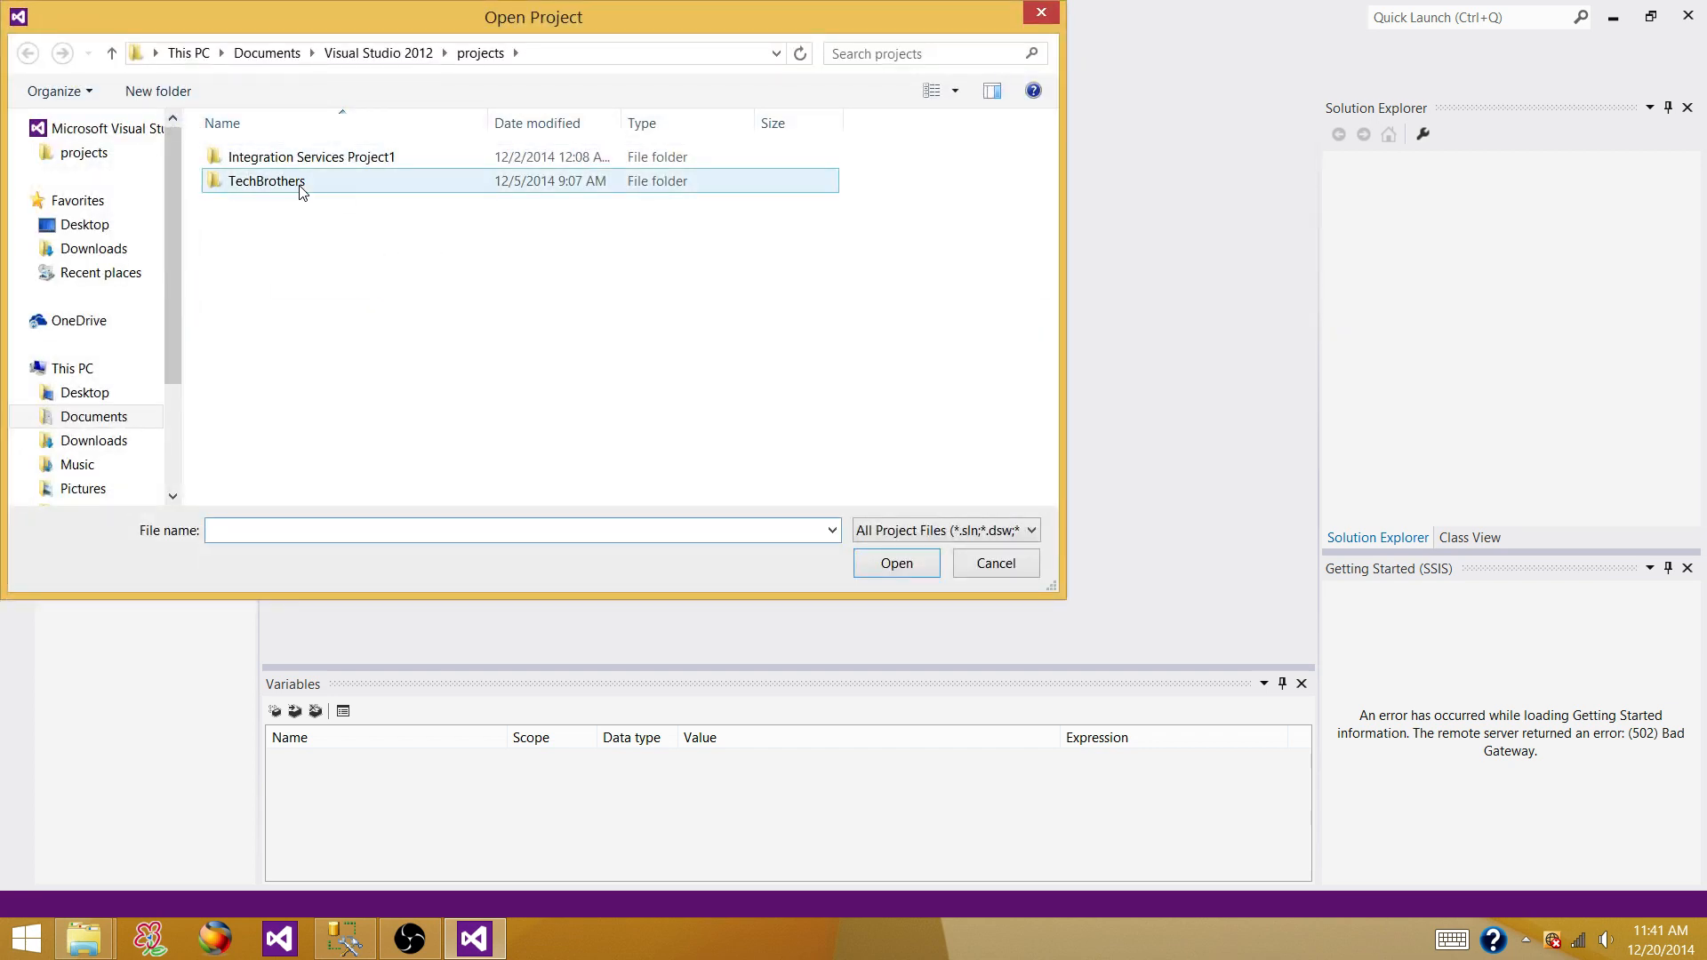
pyautogui.doubleClick(301, 183)
pyautogui.doubleClick(299, 183)
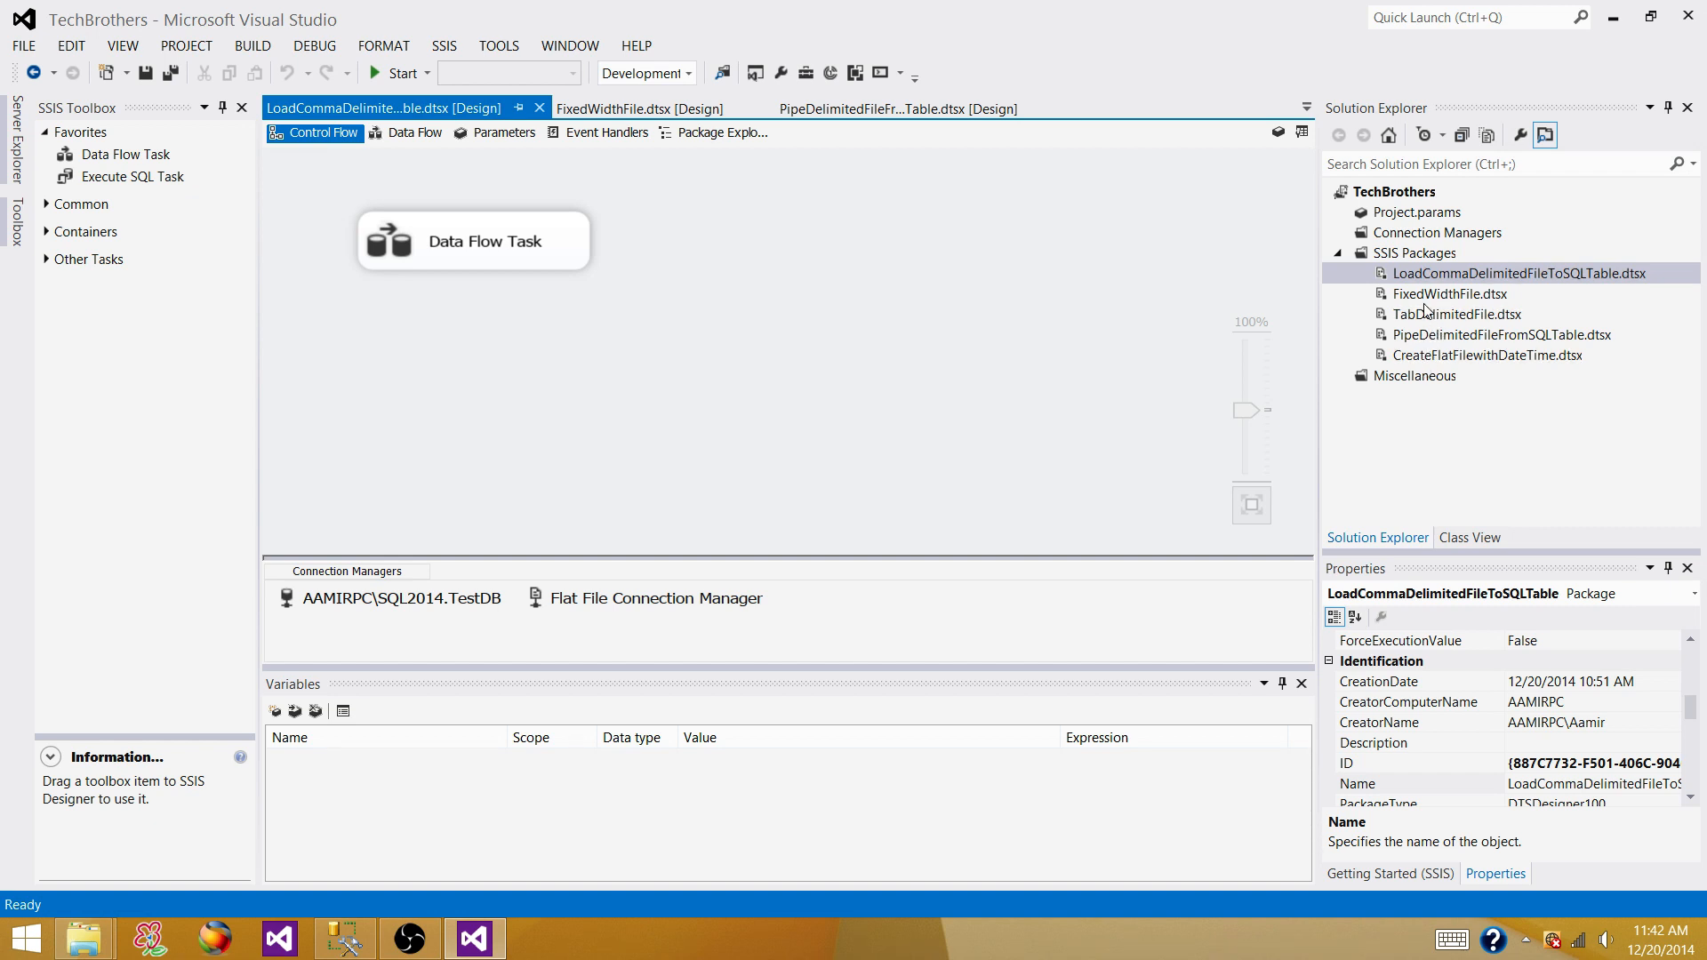
# Step: Create a new SSIS package in the TechBrothers project and add a Data Flow Task to its control flow
pyautogui.rightClick(1401, 256)
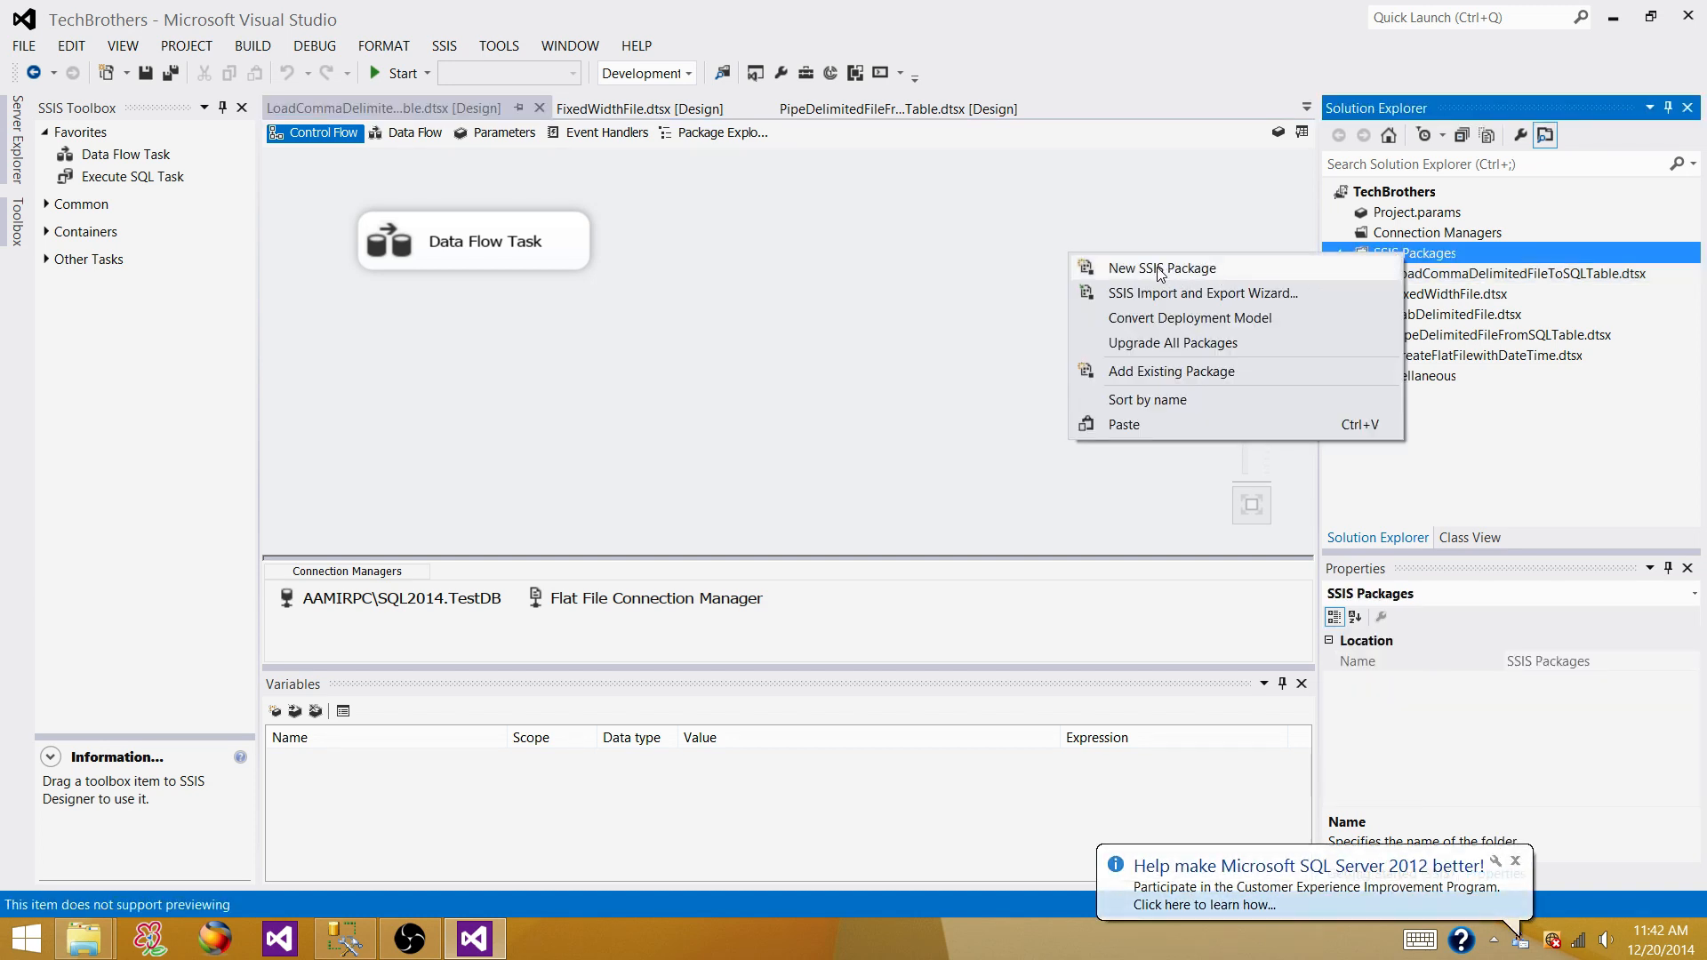
pyautogui.click(1192, 270)
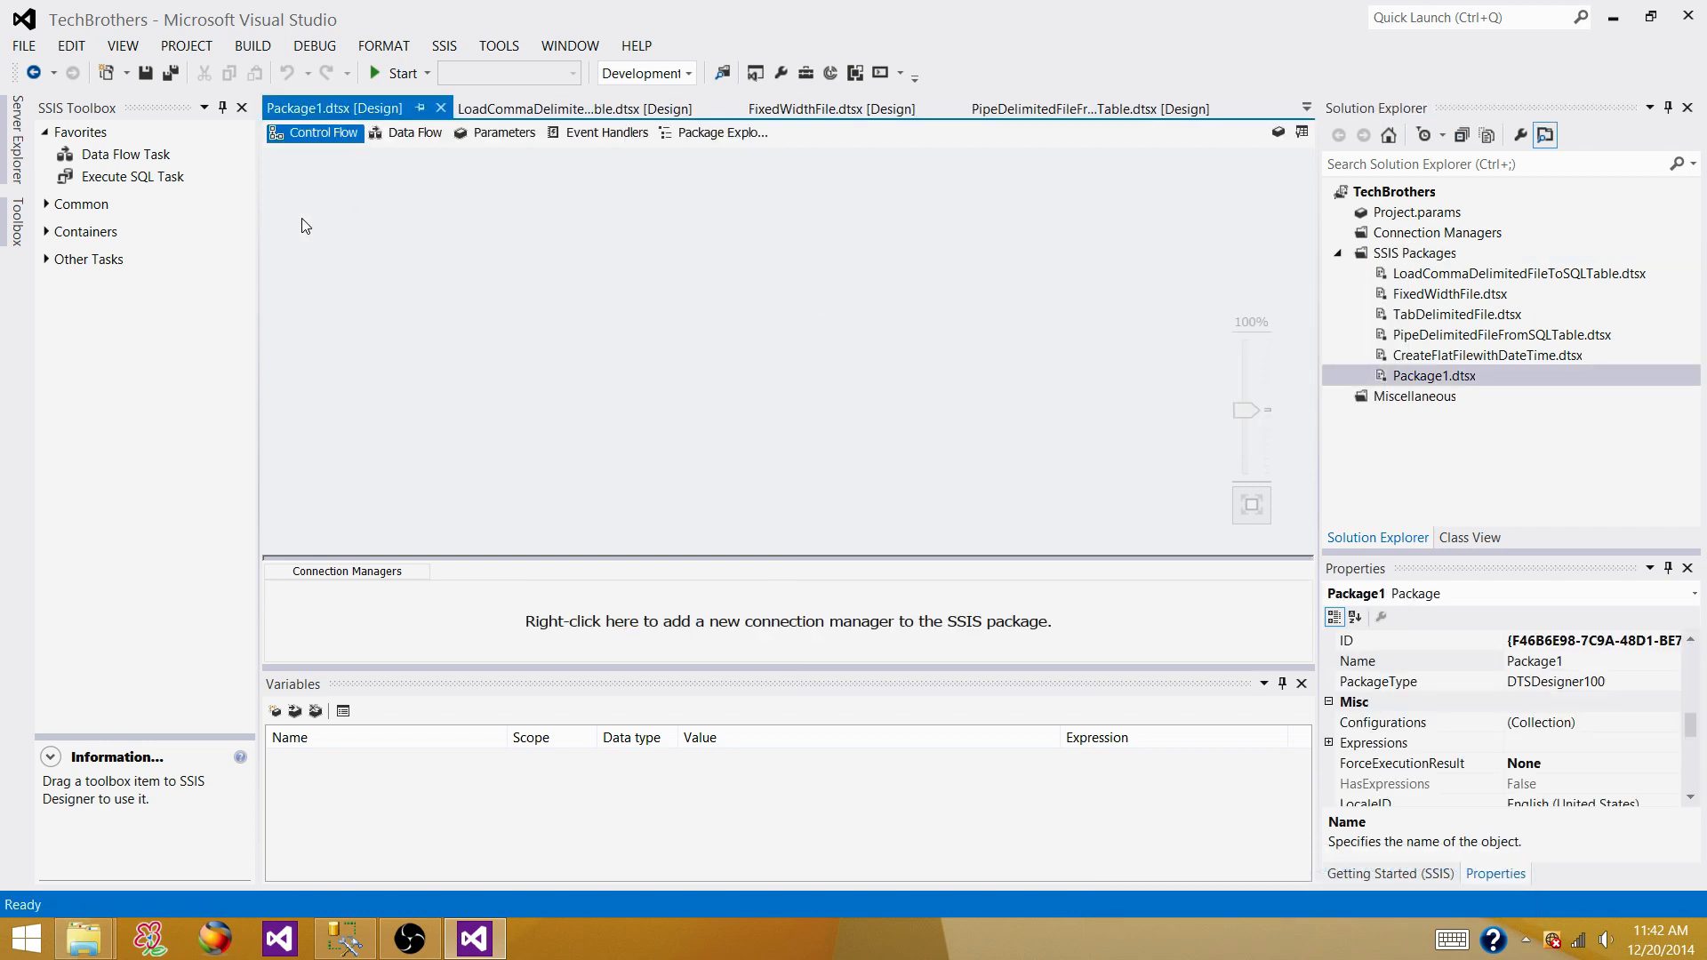
pyautogui.moveTo(119, 157); pyautogui.dragTo(360, 199)
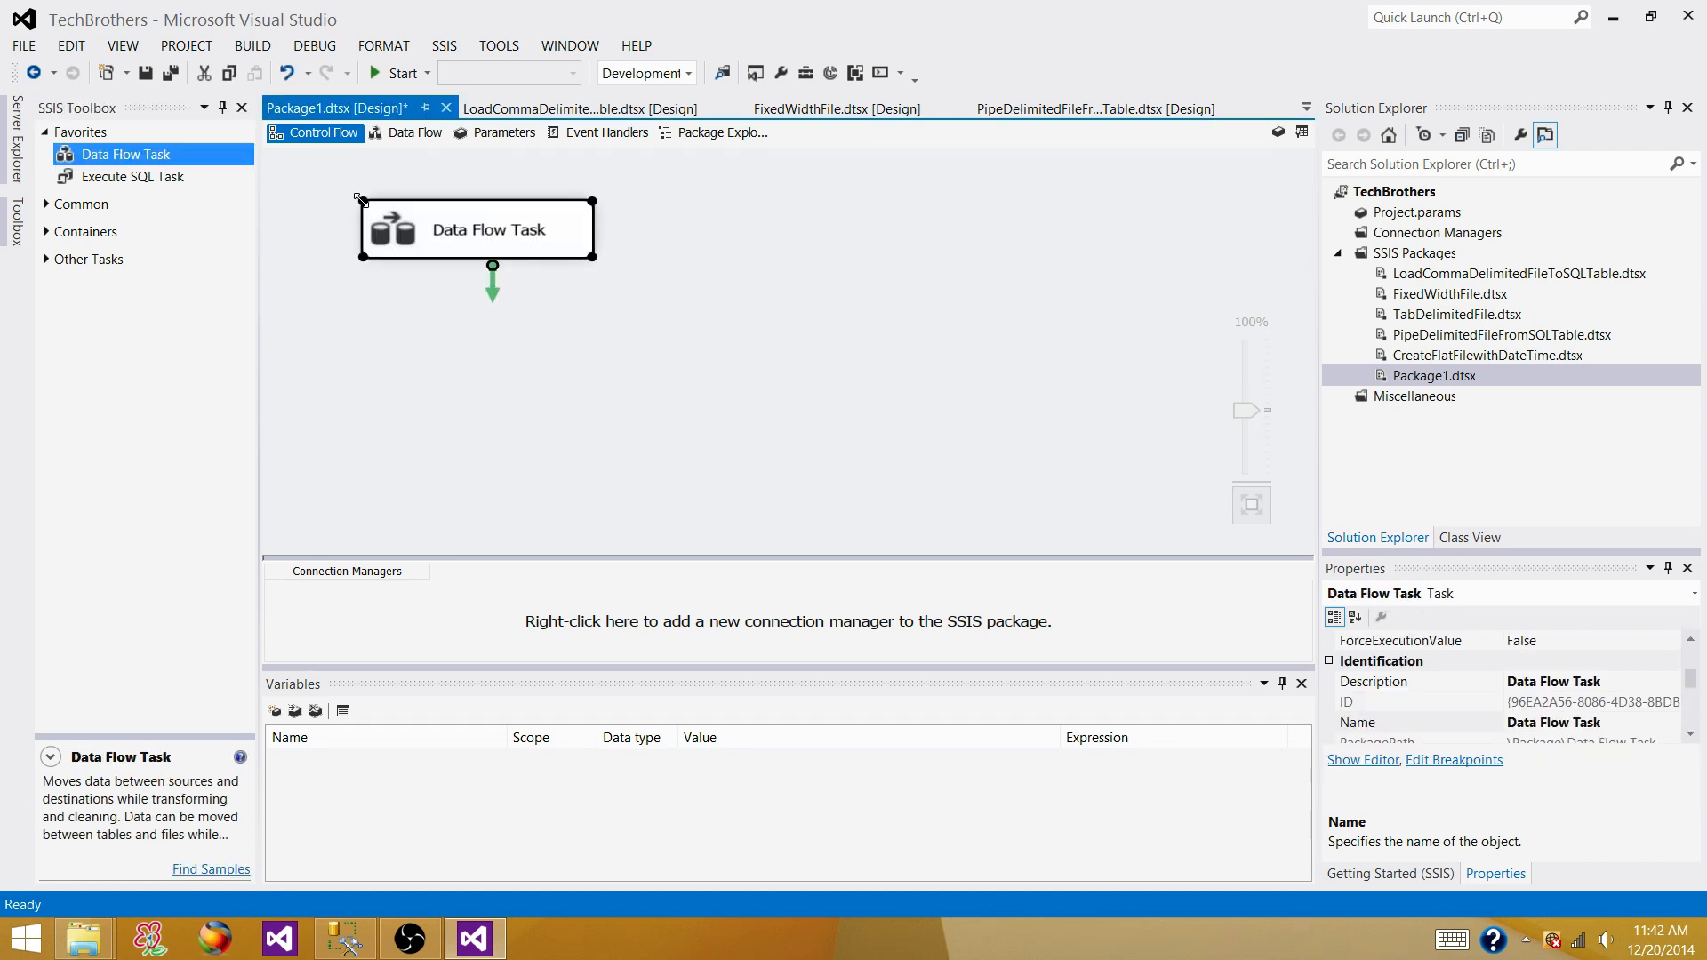
pyautogui.click(623, 237)
# Step: Open the Data Flow Task and add a Flat File Source to its data flow
pyautogui.doubleClick(524, 229)
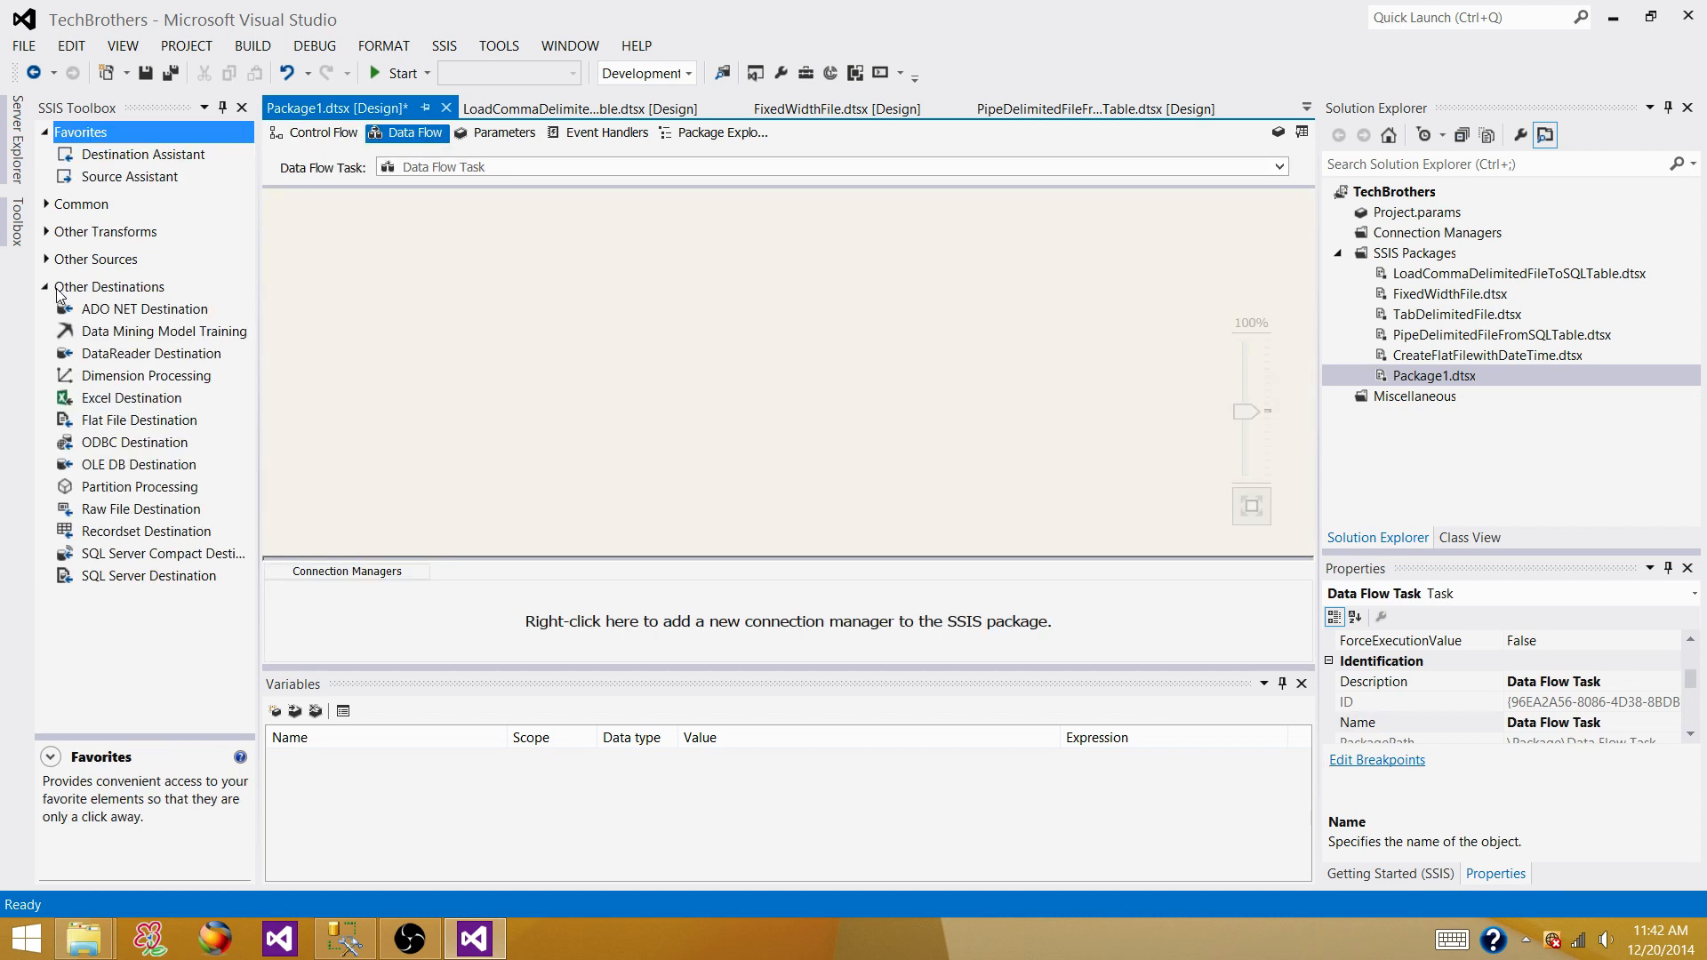
pyautogui.click(46, 287)
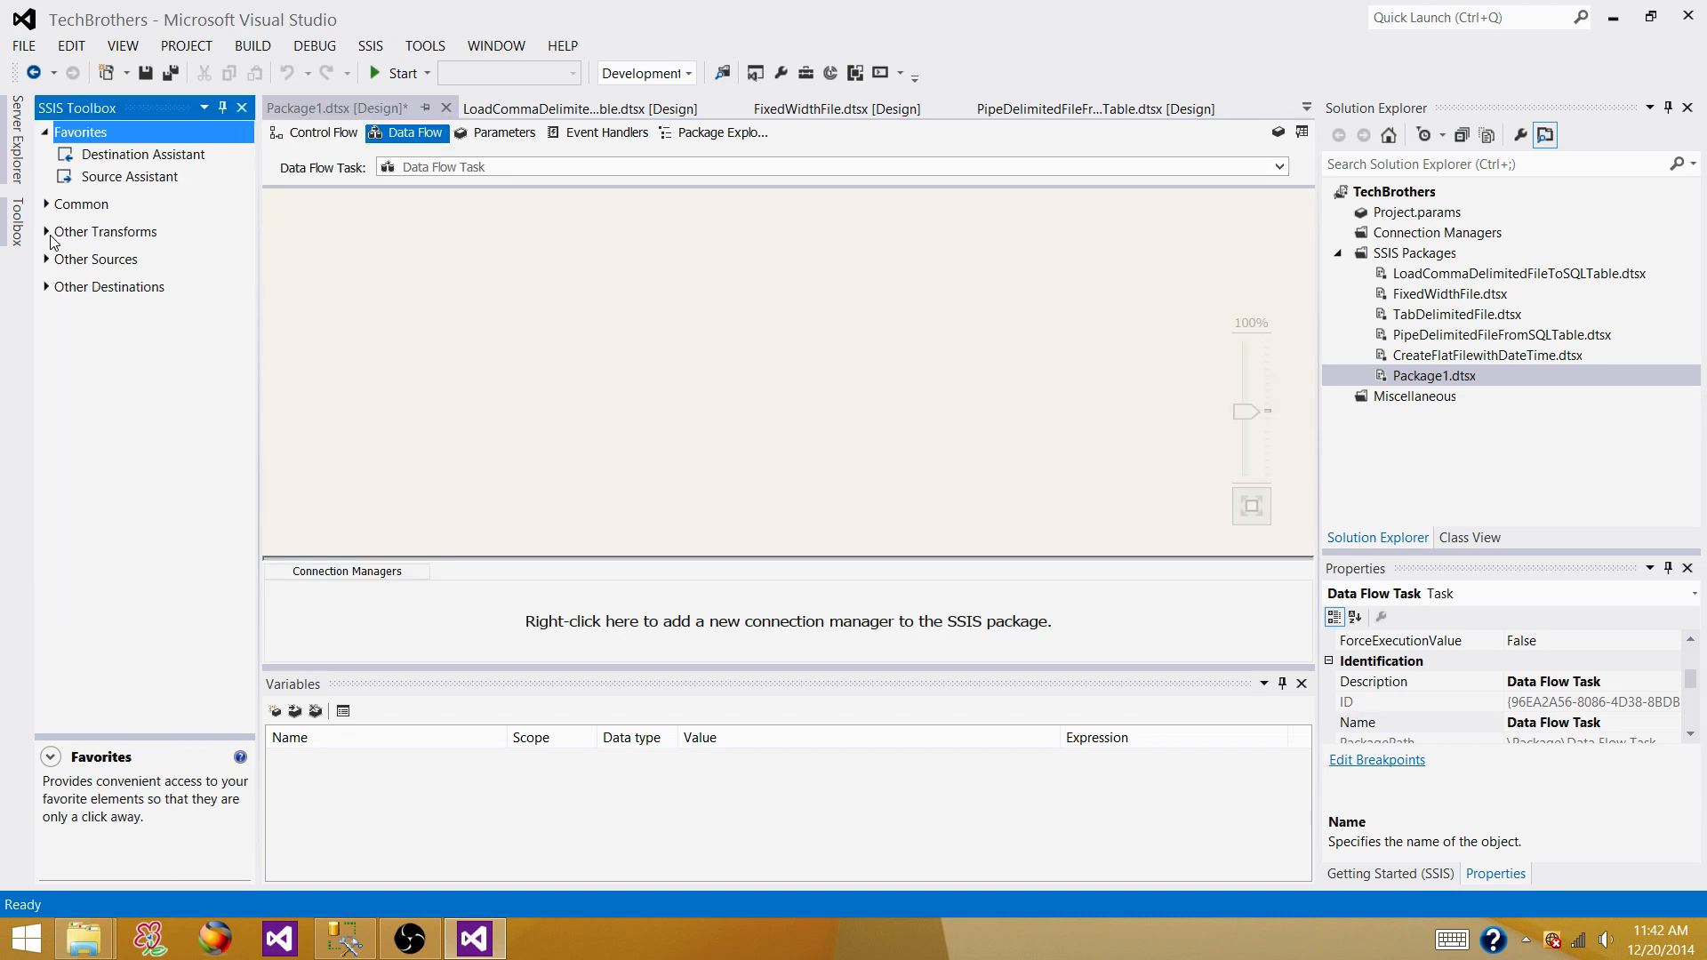
pyautogui.click(1044, 416)
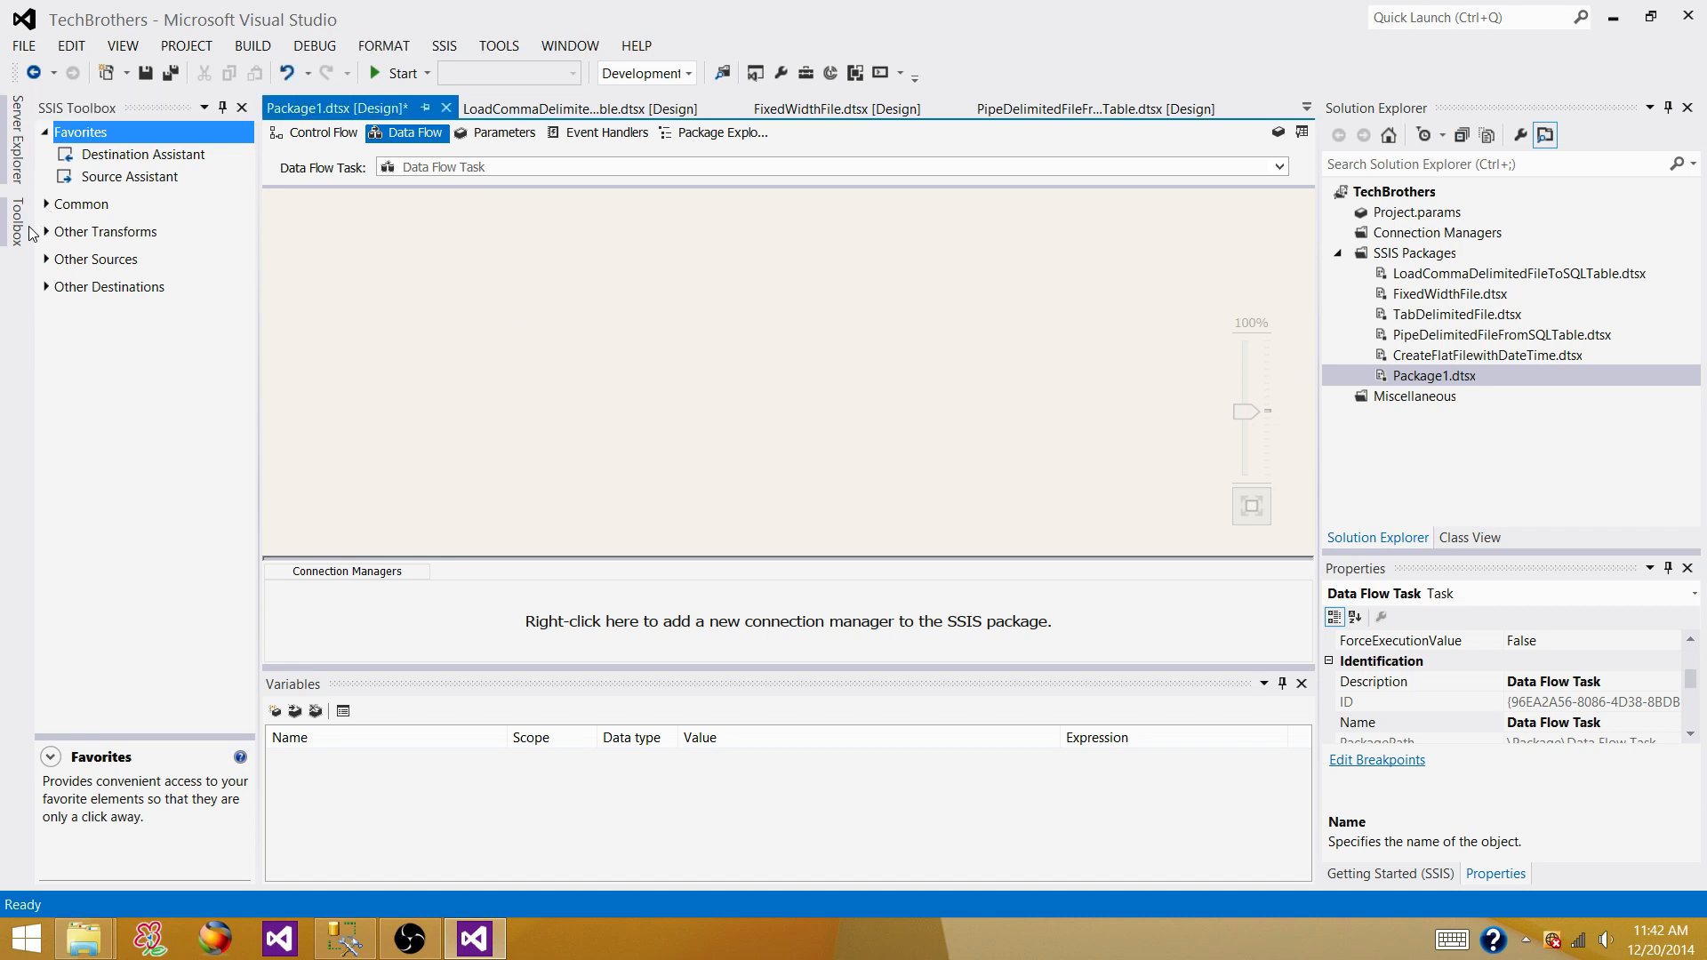
pyautogui.click(46, 260)
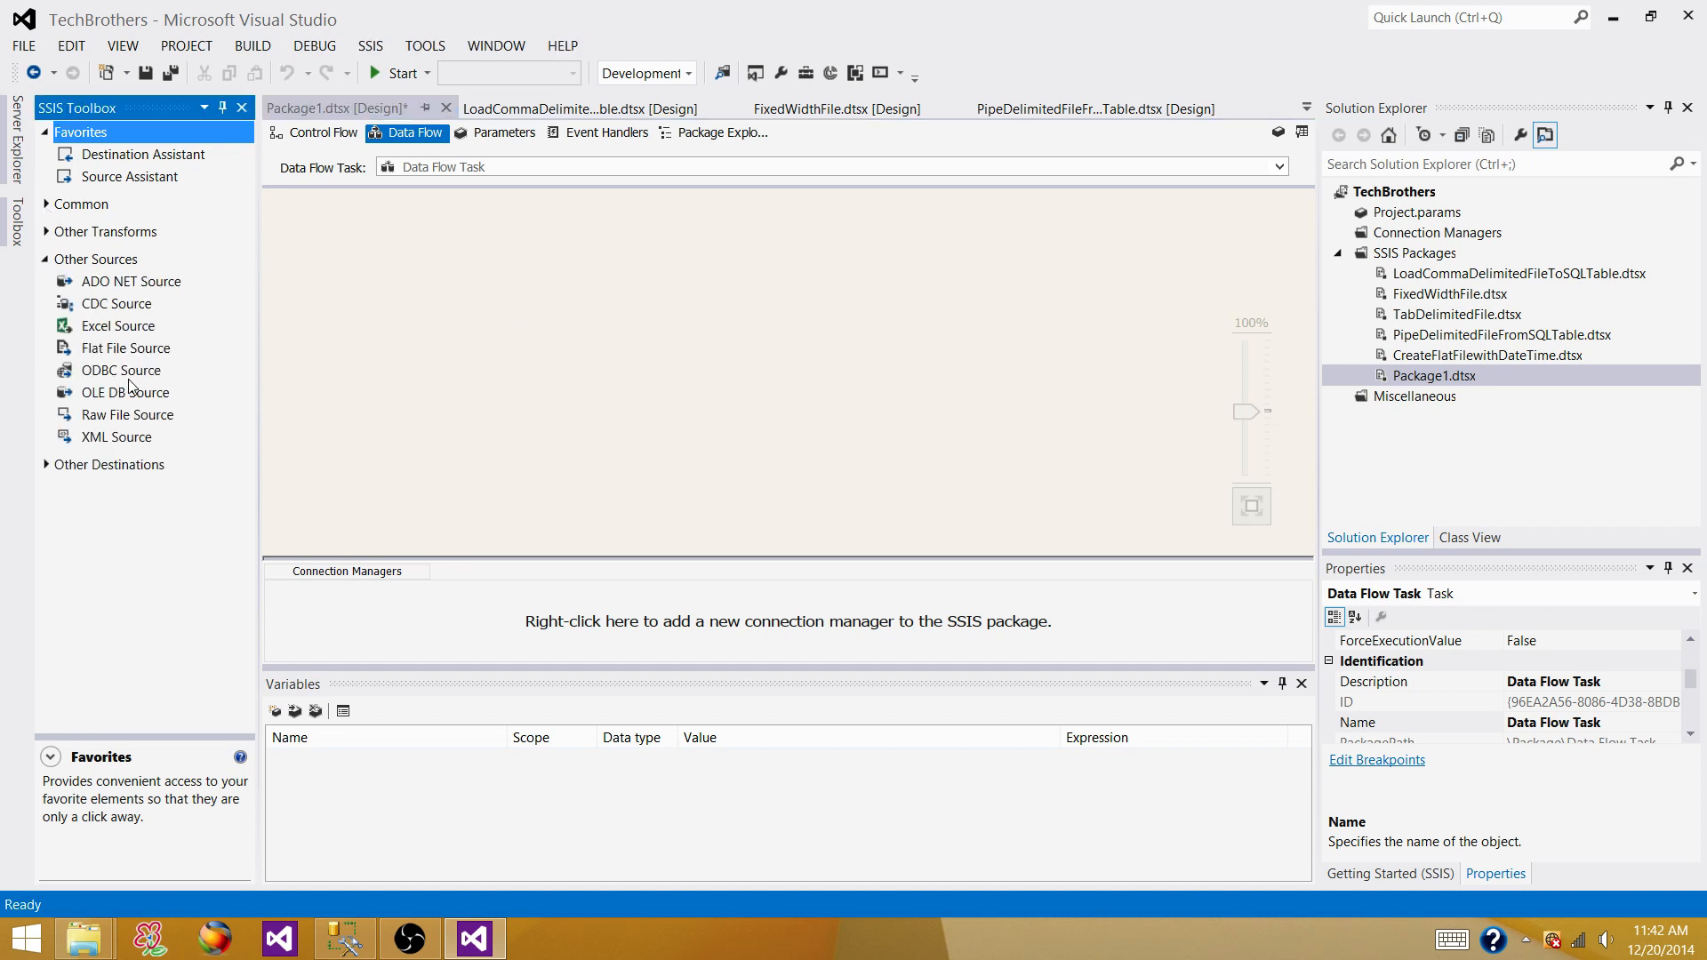
pyautogui.moveTo(129, 348); pyautogui.dragTo(468, 258)
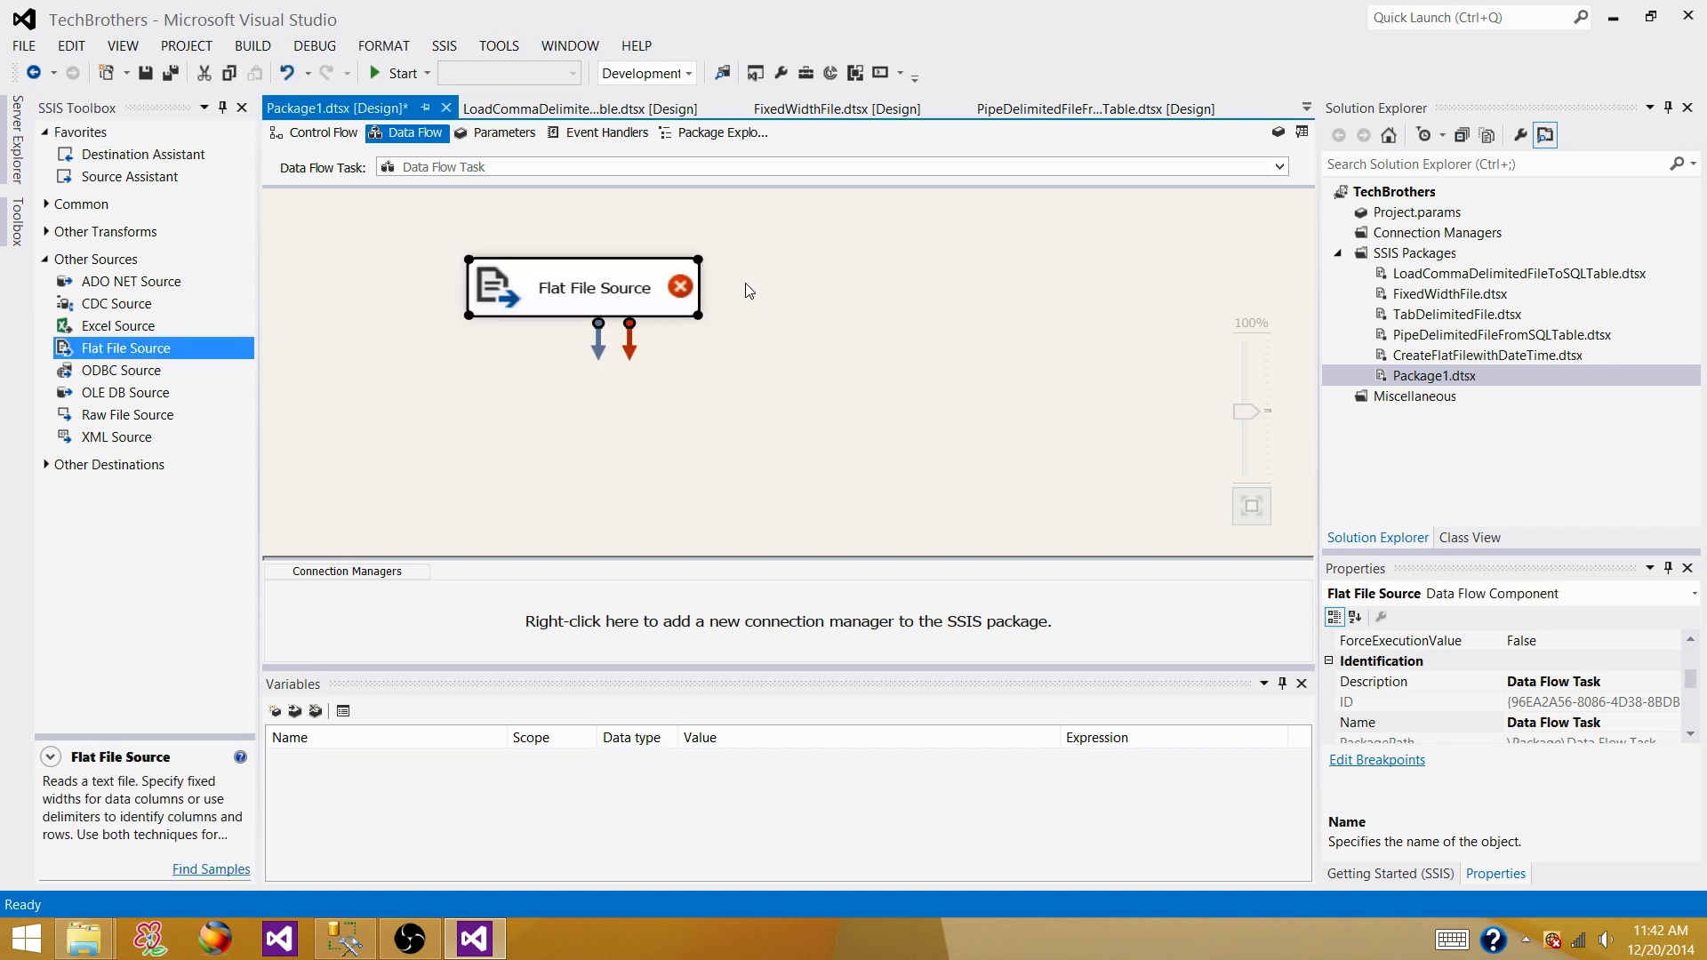
pyautogui.click(749, 291)
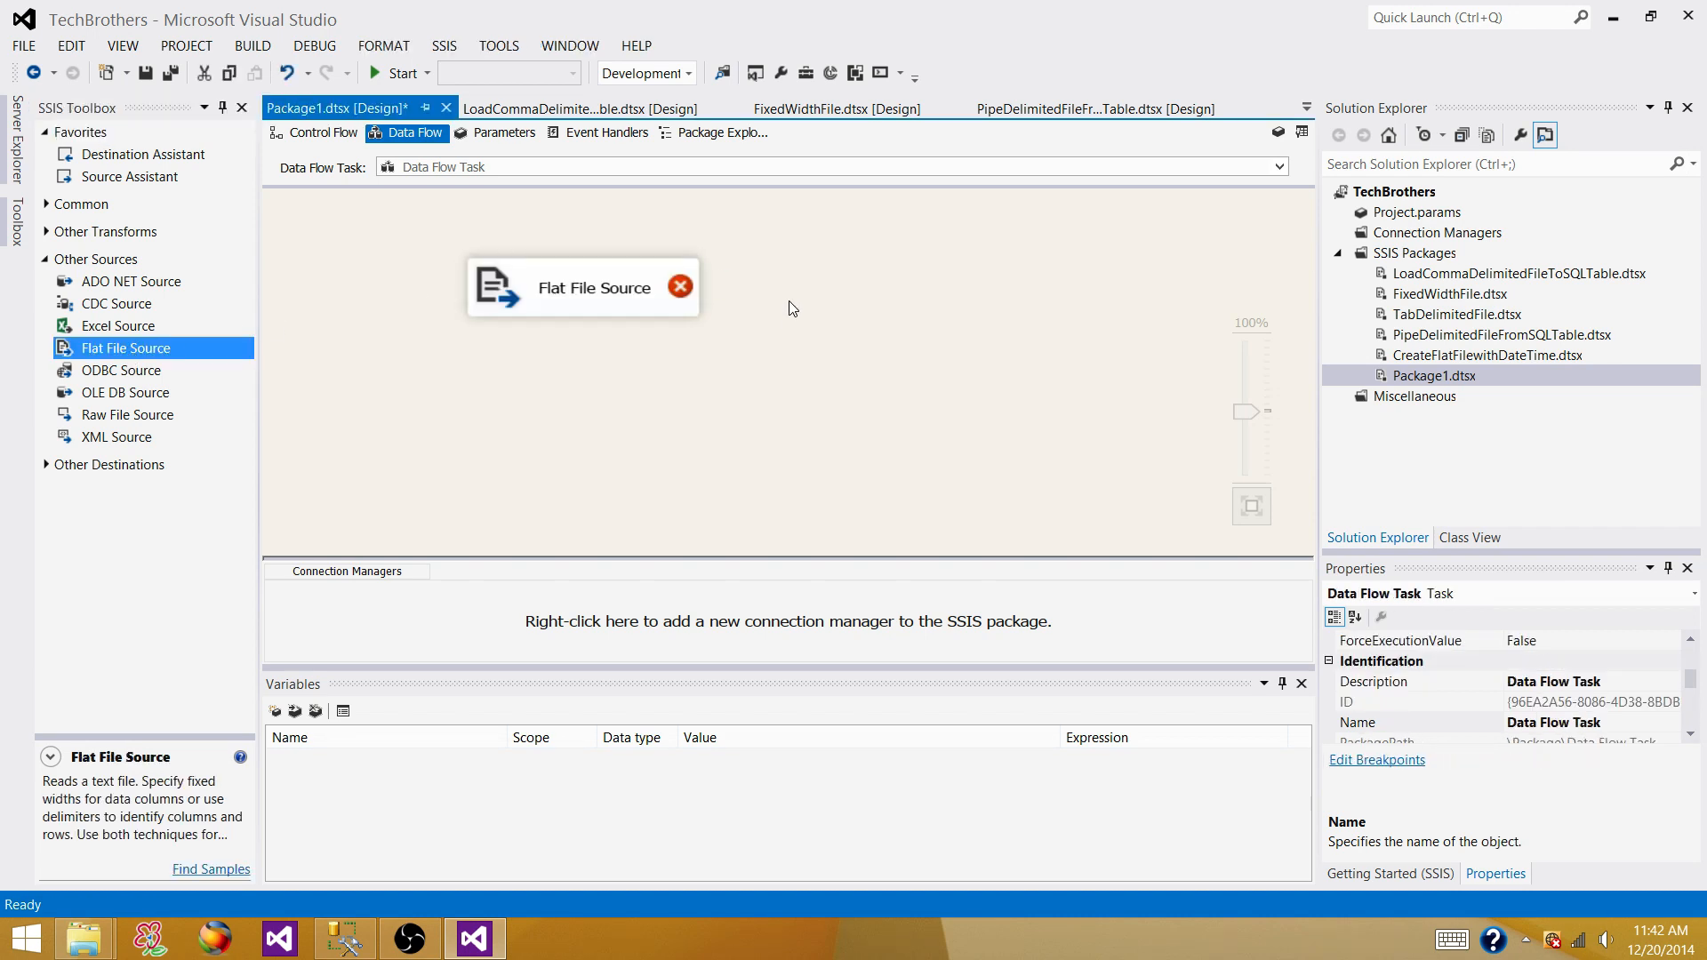
# Step: Rename the new package Package1.dtsx as LoadPineDelimitedFileToSQLTable.dtsx
pyautogui.click(1420, 377)
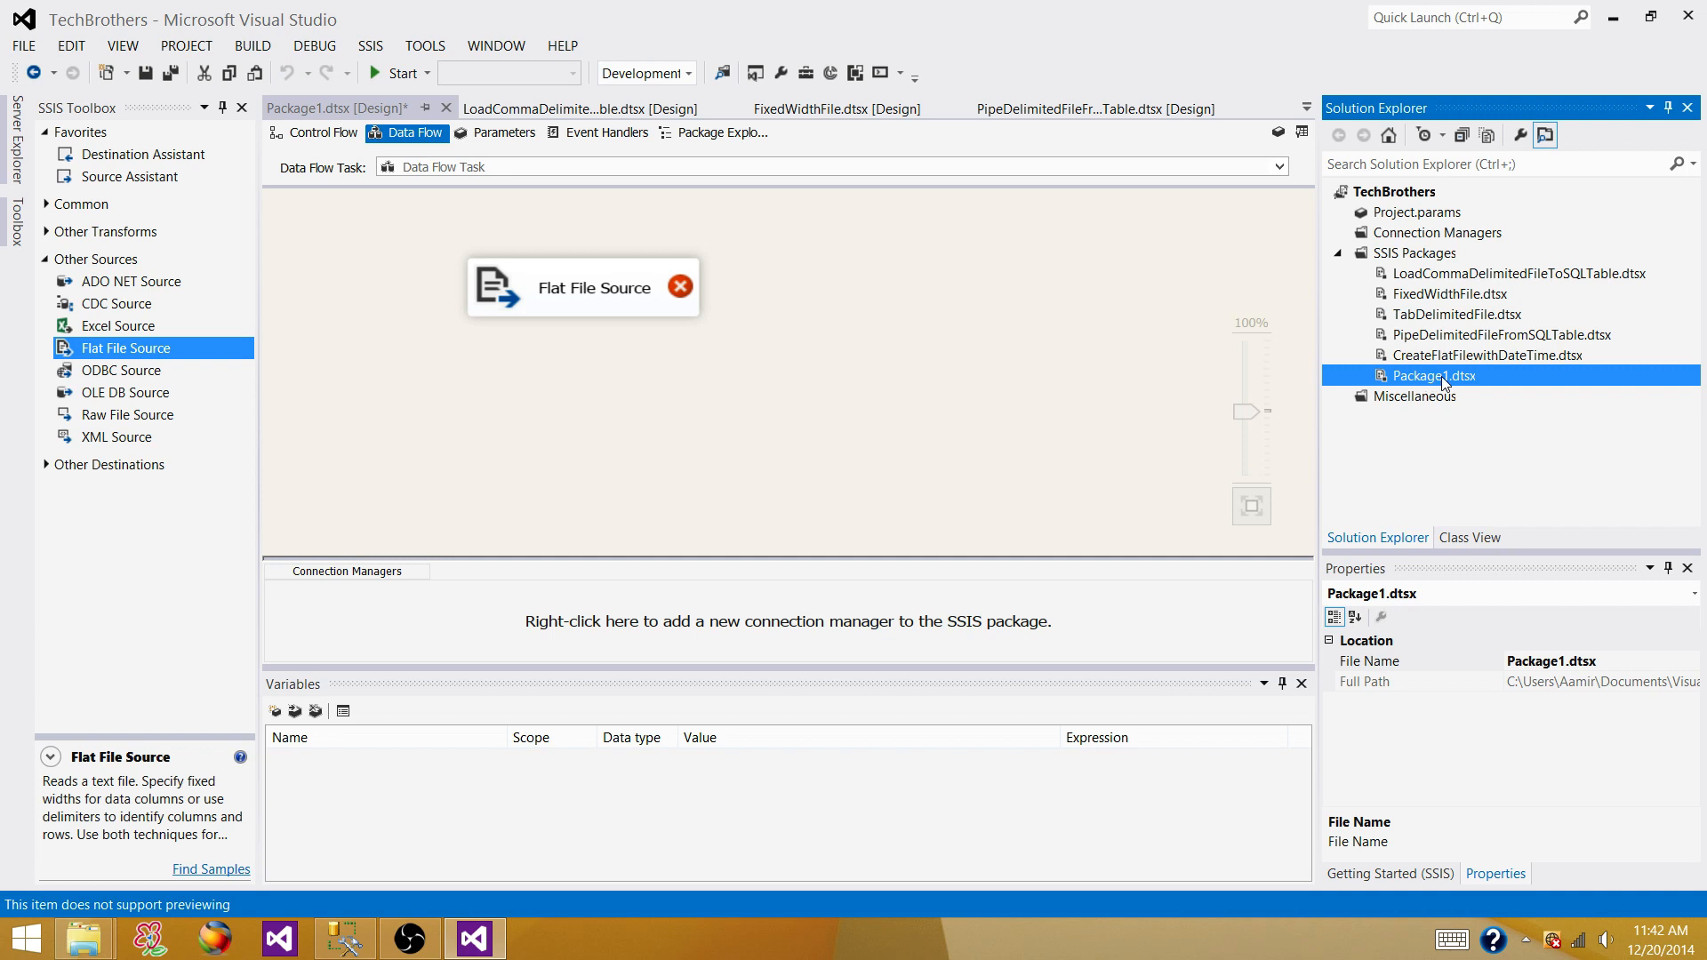
pyautogui.click(1440, 380)
pyautogui.write('Load')
pyautogui.write('PineDe')
pyautogui.write('lim')
pyautogui.write('itedFileTo')
pyautogui.write('SQLTable.dtsx')
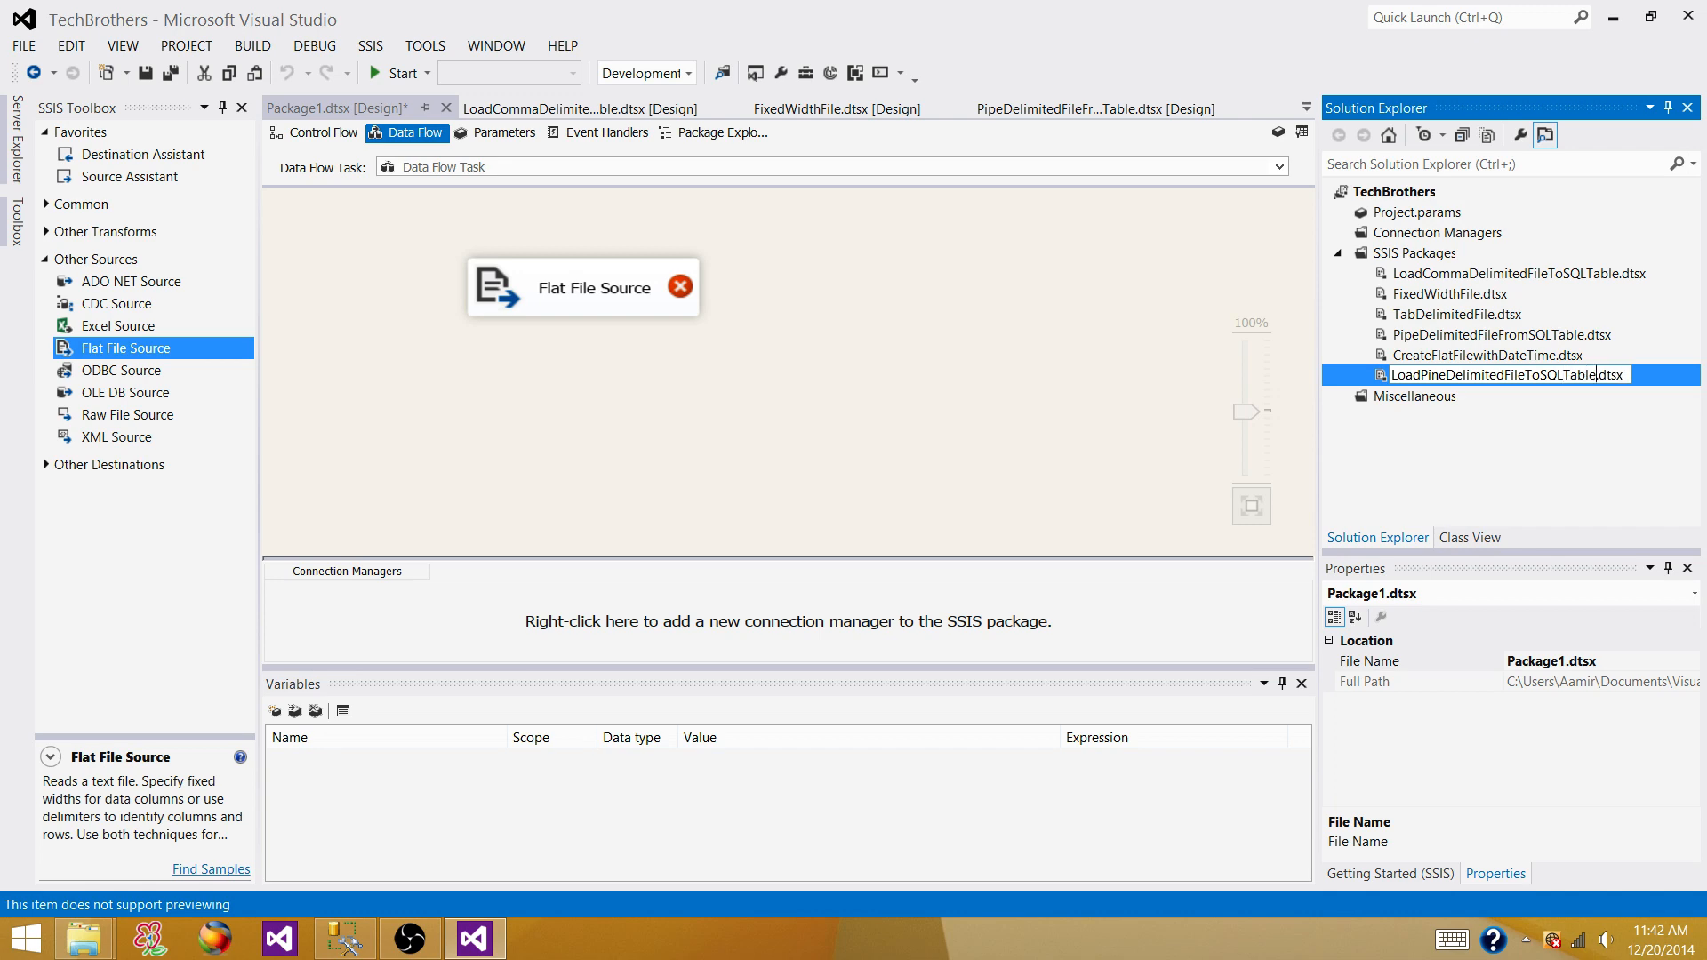
pyautogui.press('Return')
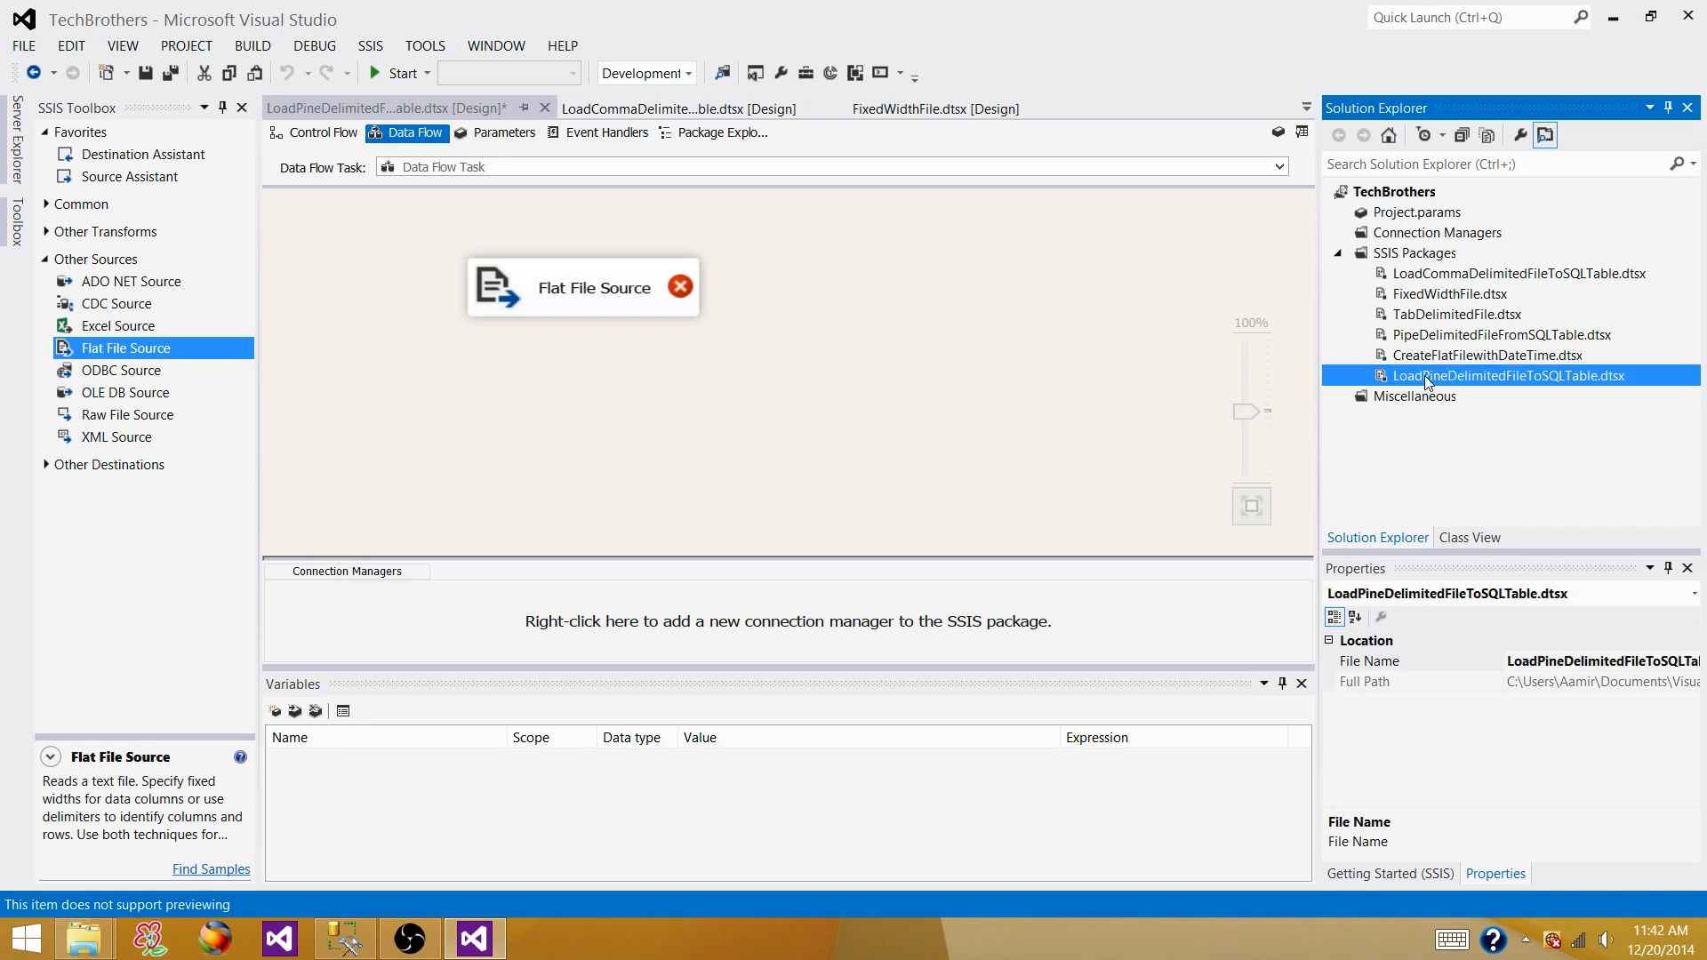
# Step: Create a new flat file connection manager for the Flat File Source, using PD_Customer_20141220_100034 from the desktop's InputFolder
pyautogui.click(1075, 348)
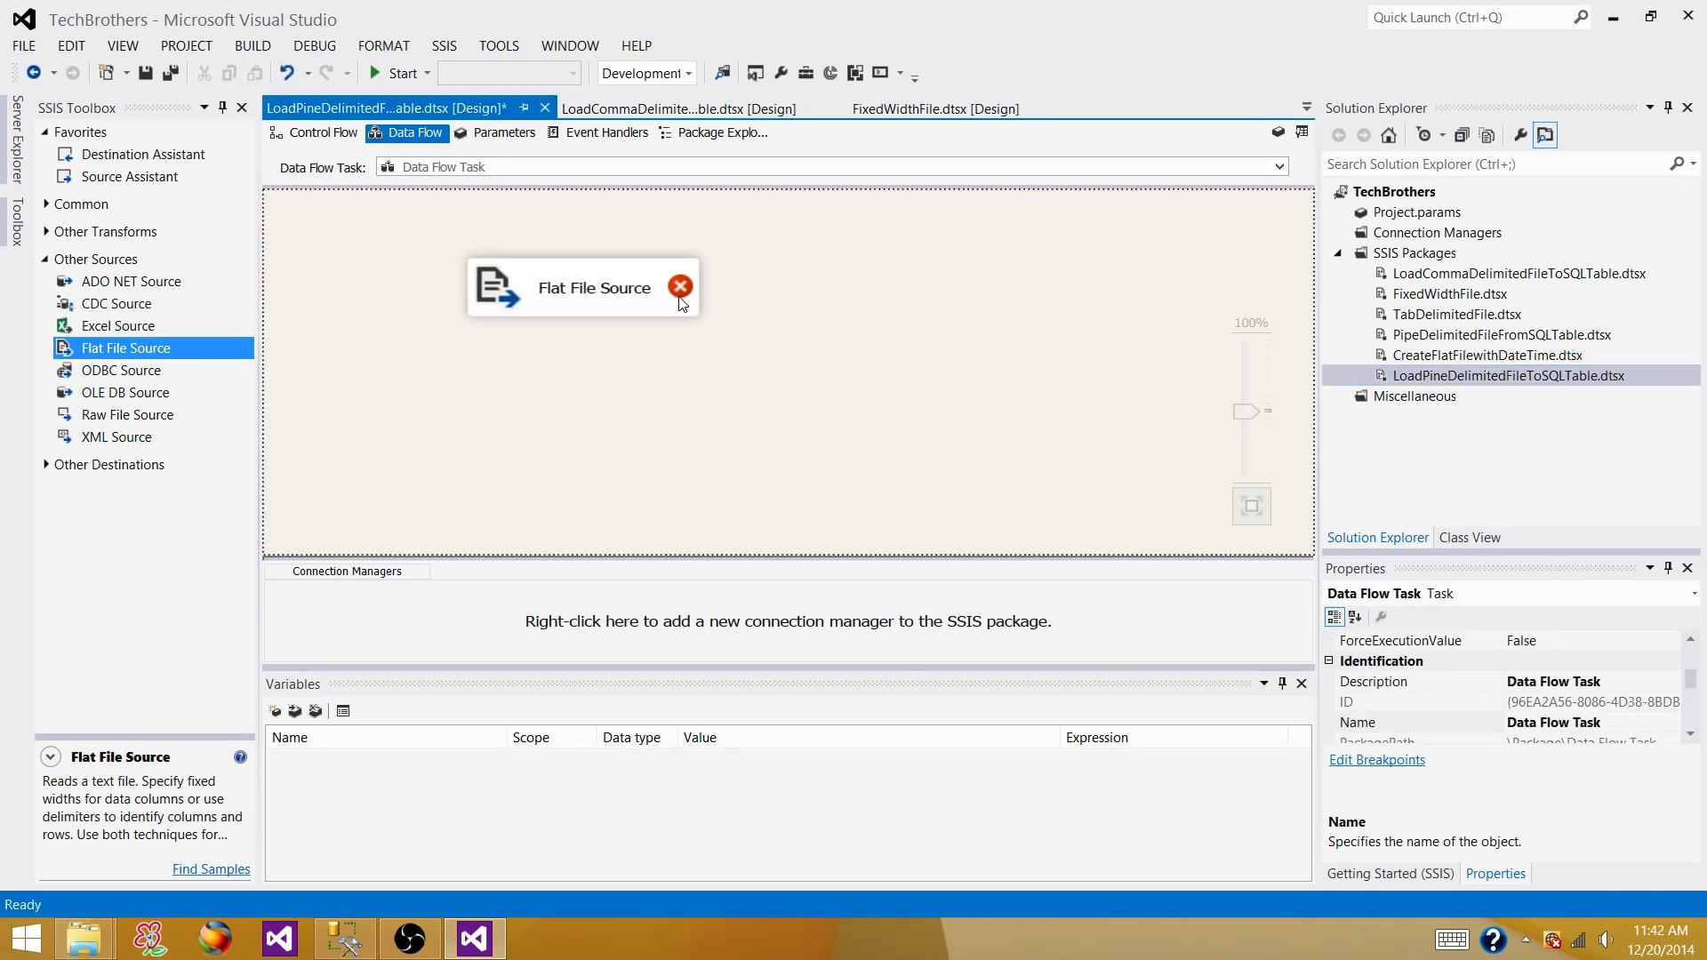
pyautogui.doubleClick(622, 287)
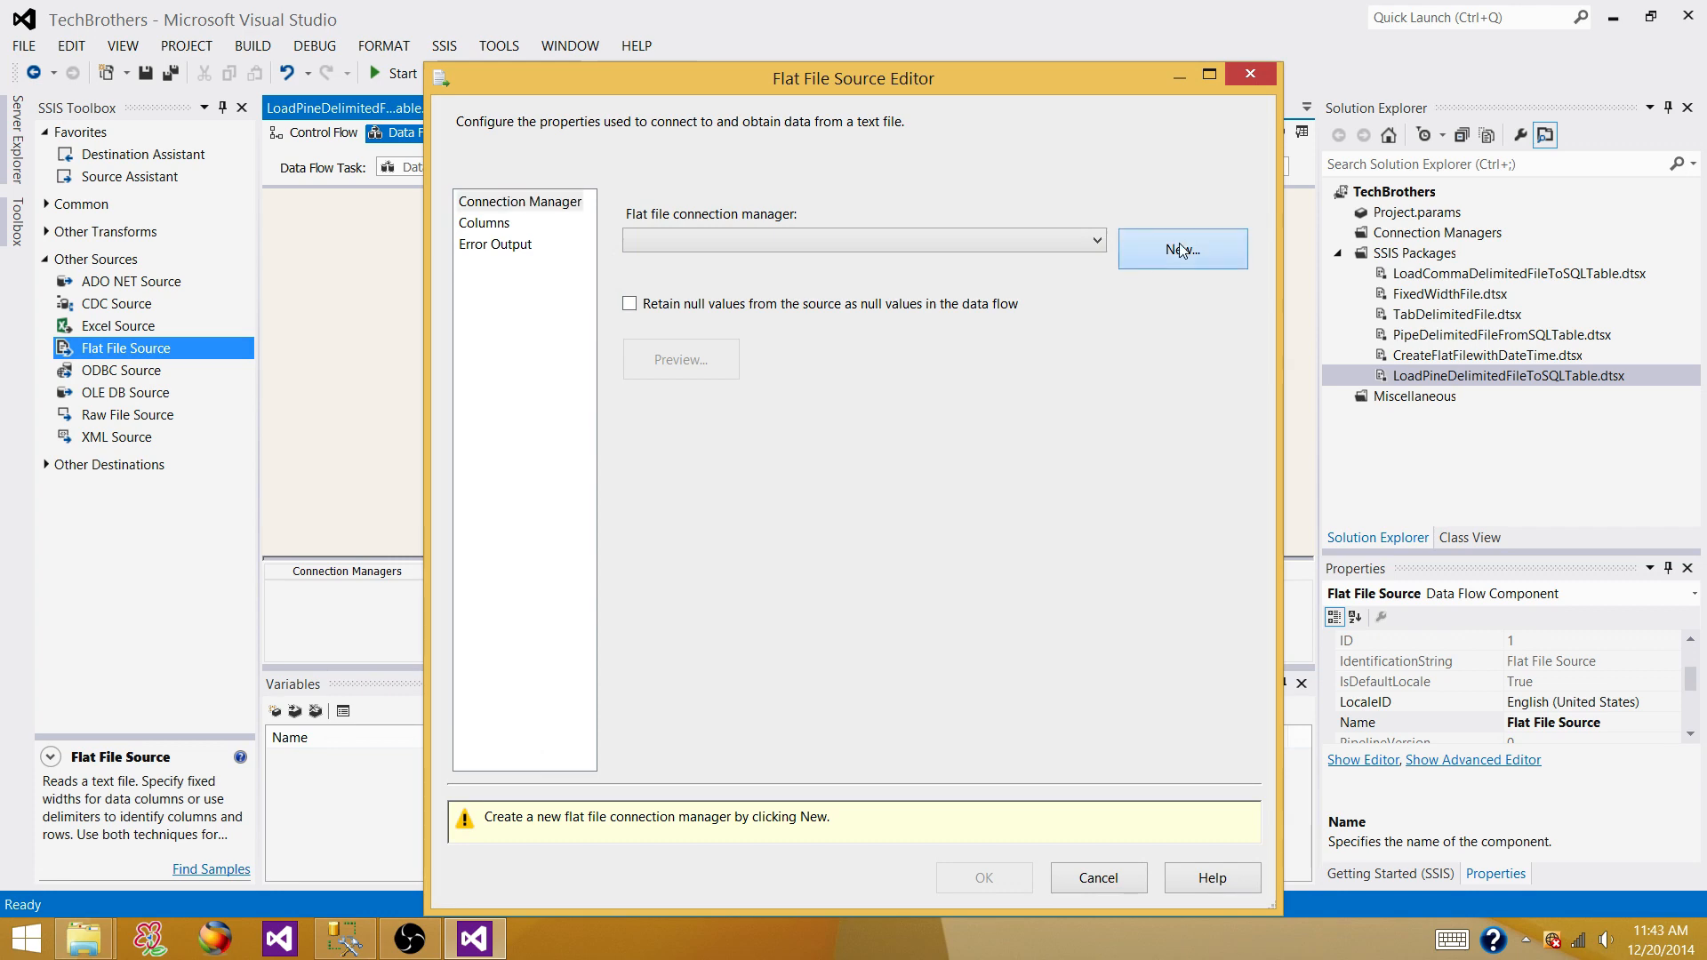
pyautogui.click(1182, 251)
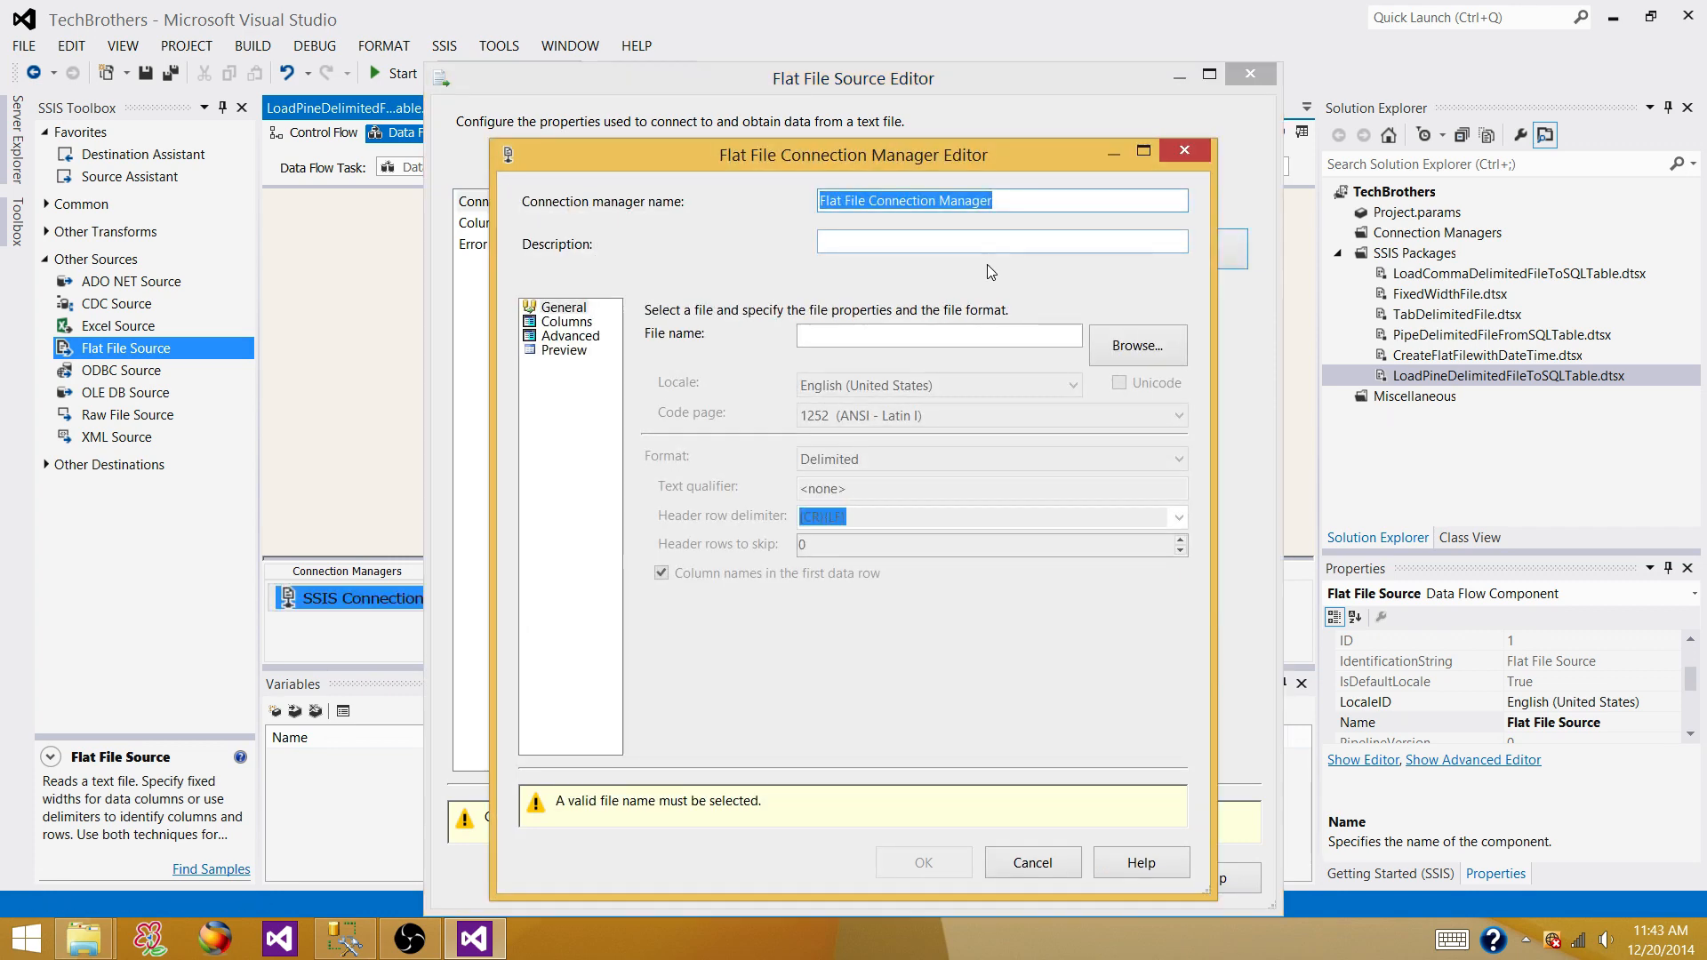
pyautogui.click(1135, 348)
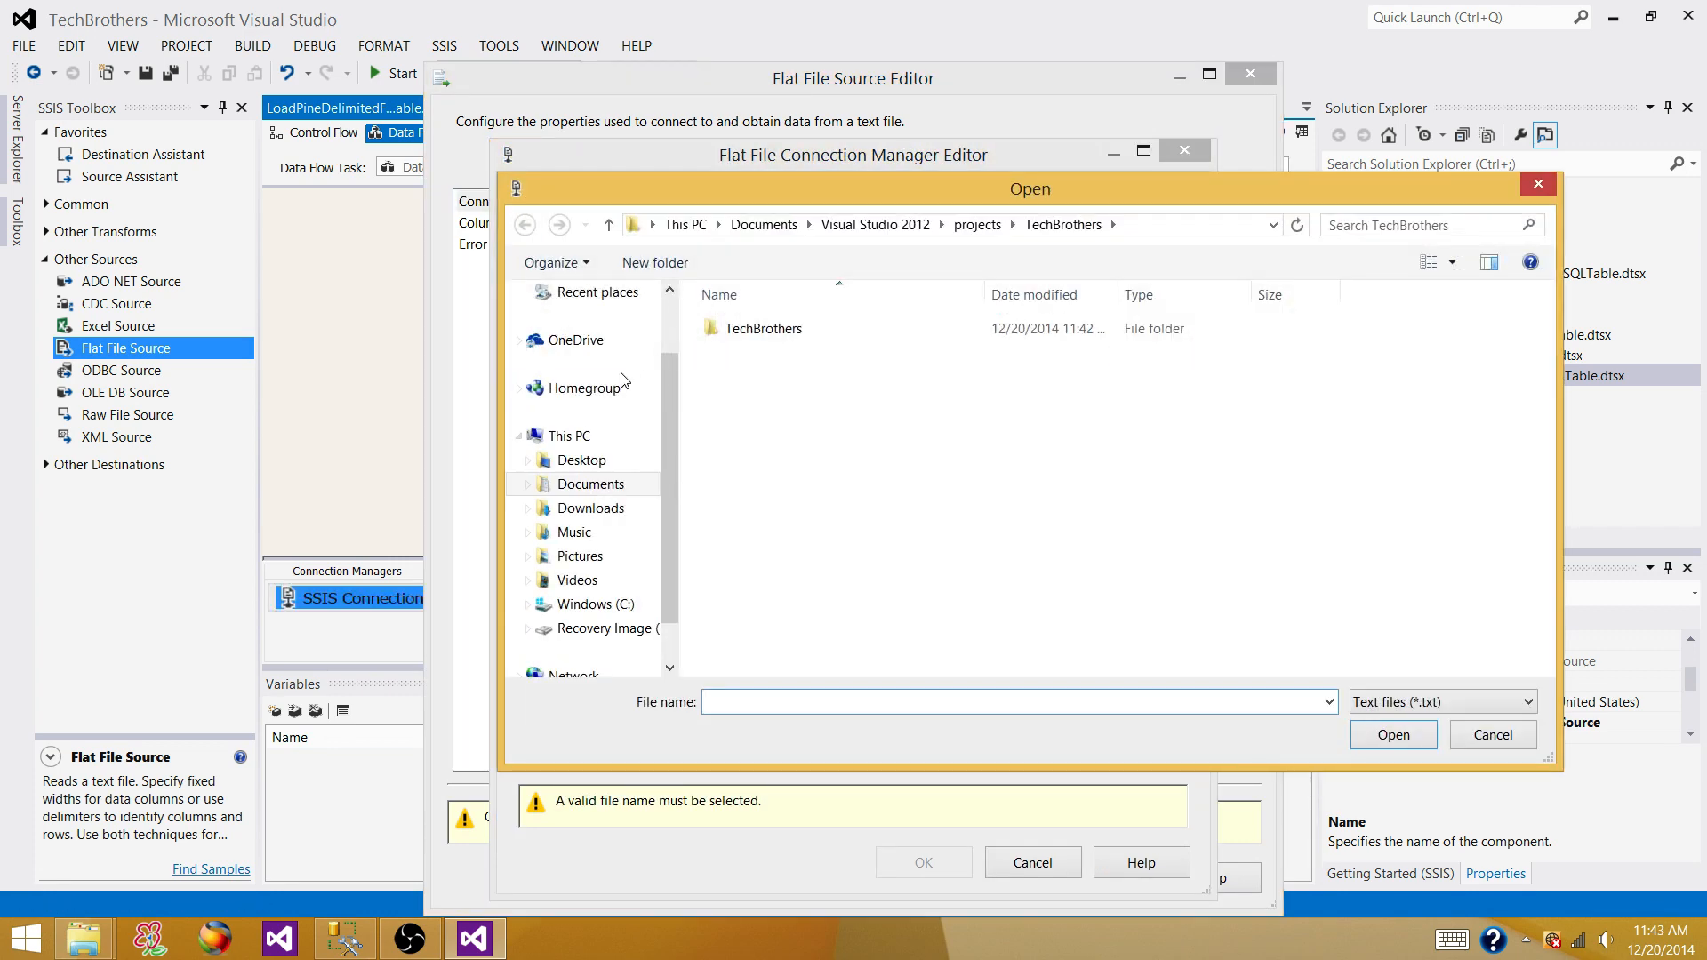
pyautogui.click(613, 459)
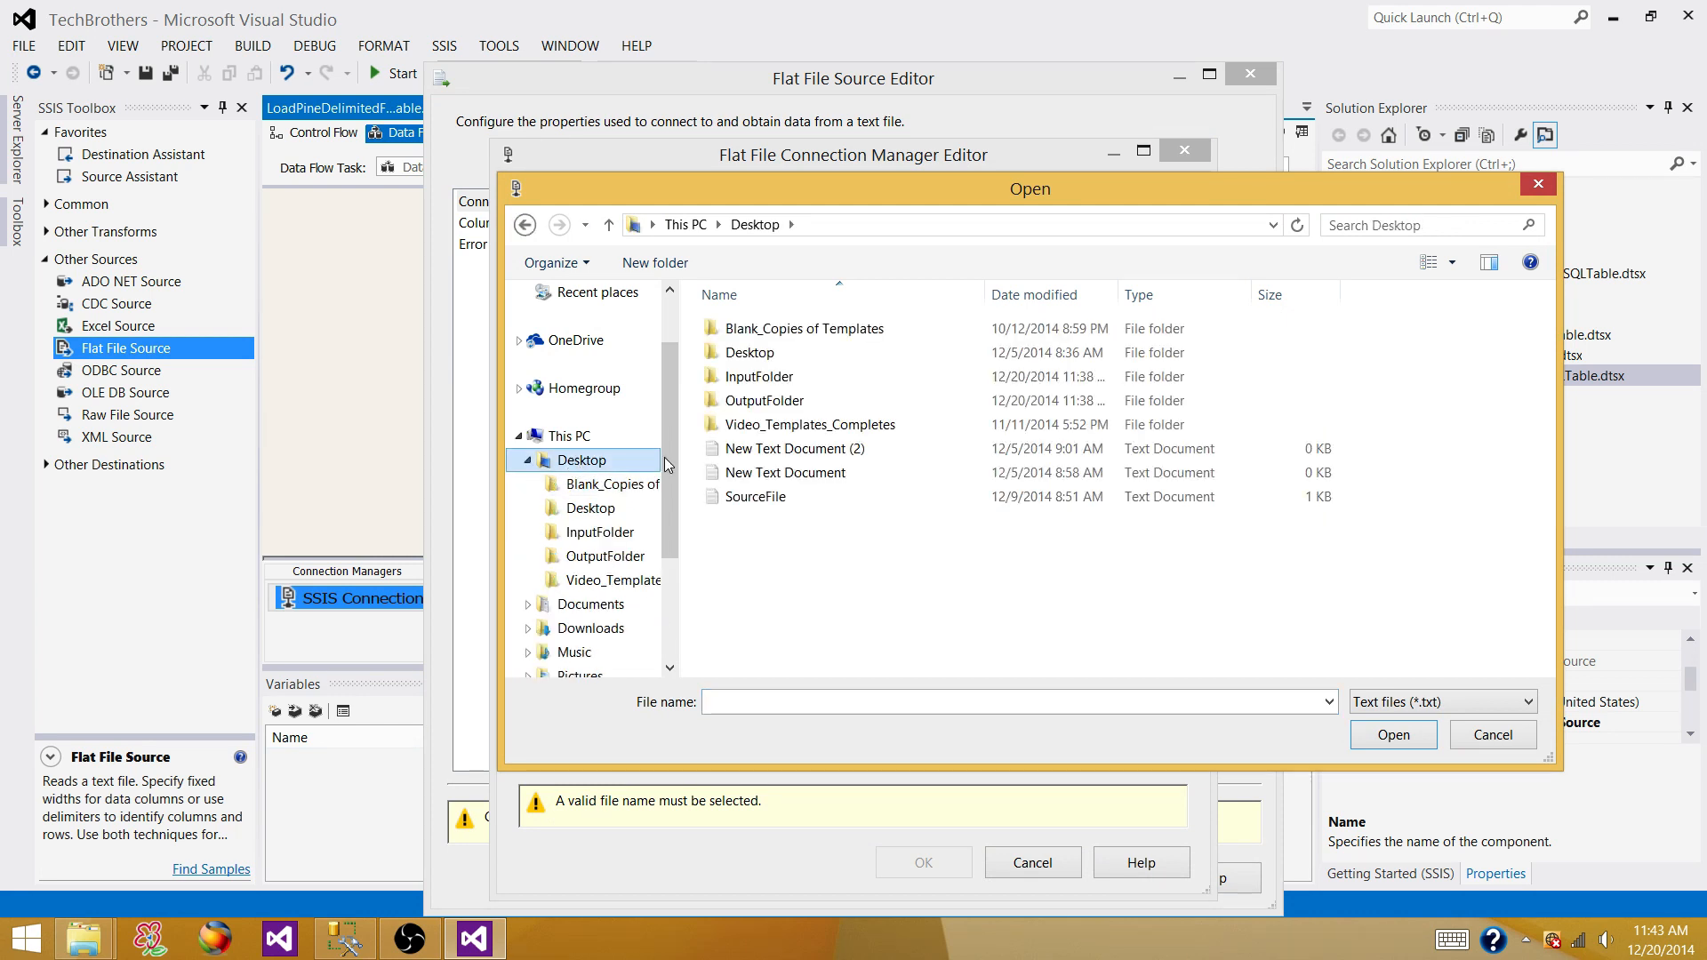
pyautogui.doubleClick(776, 381)
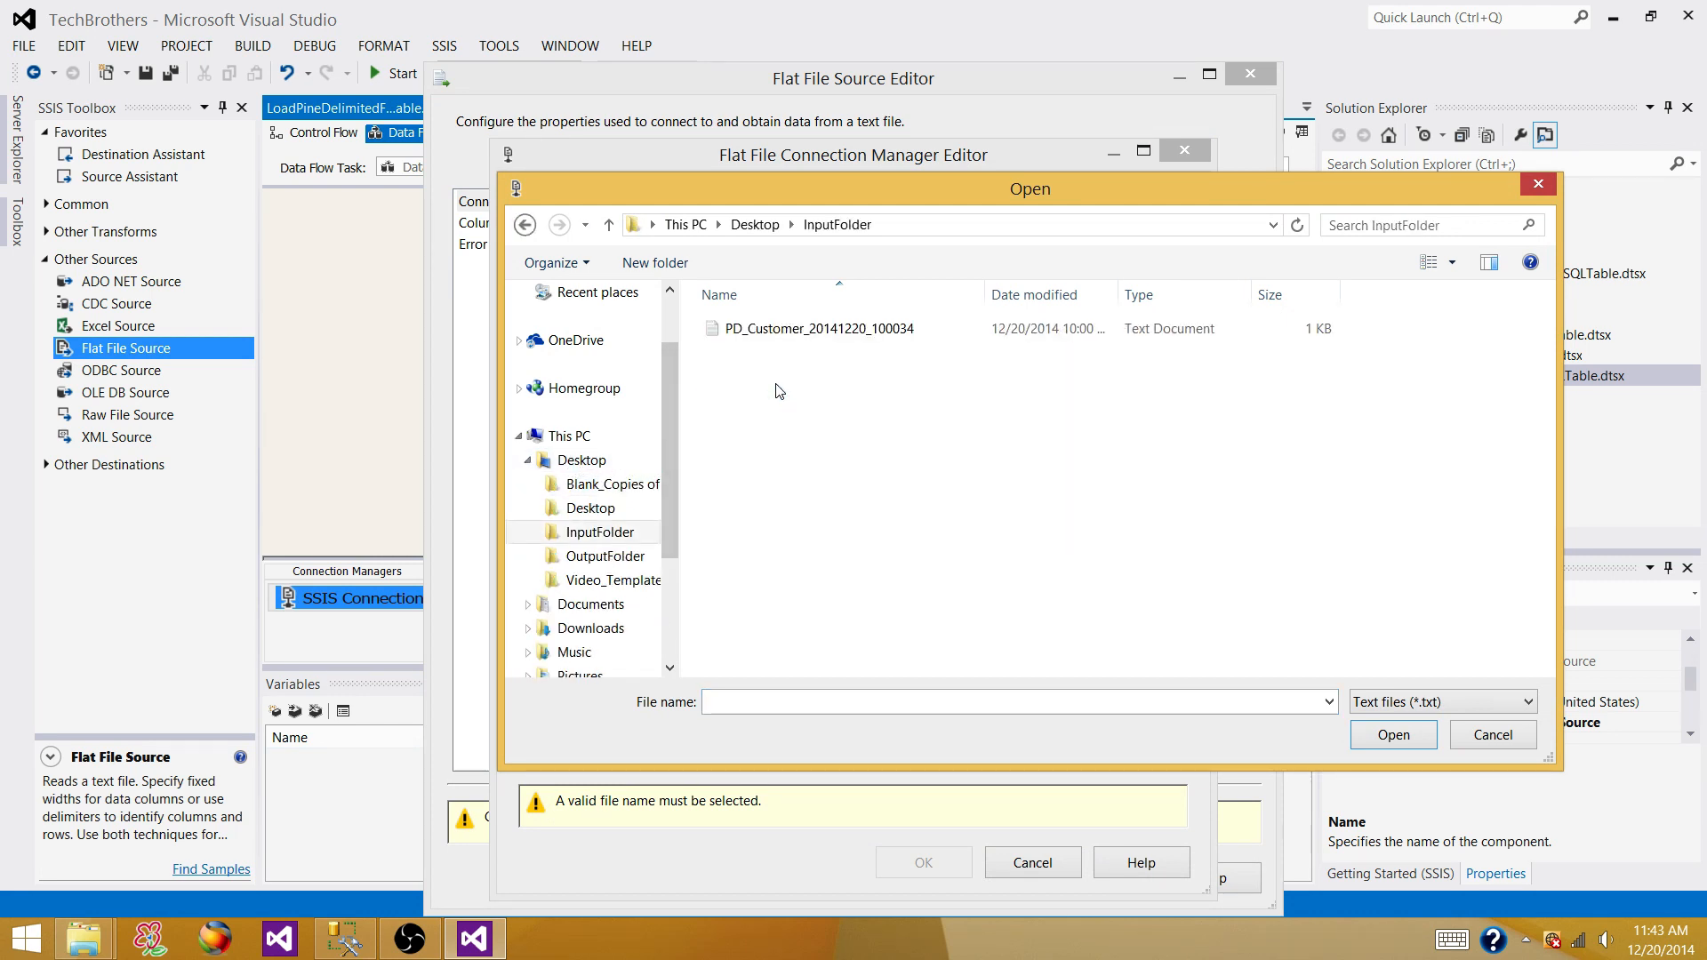
pyautogui.click(797, 334)
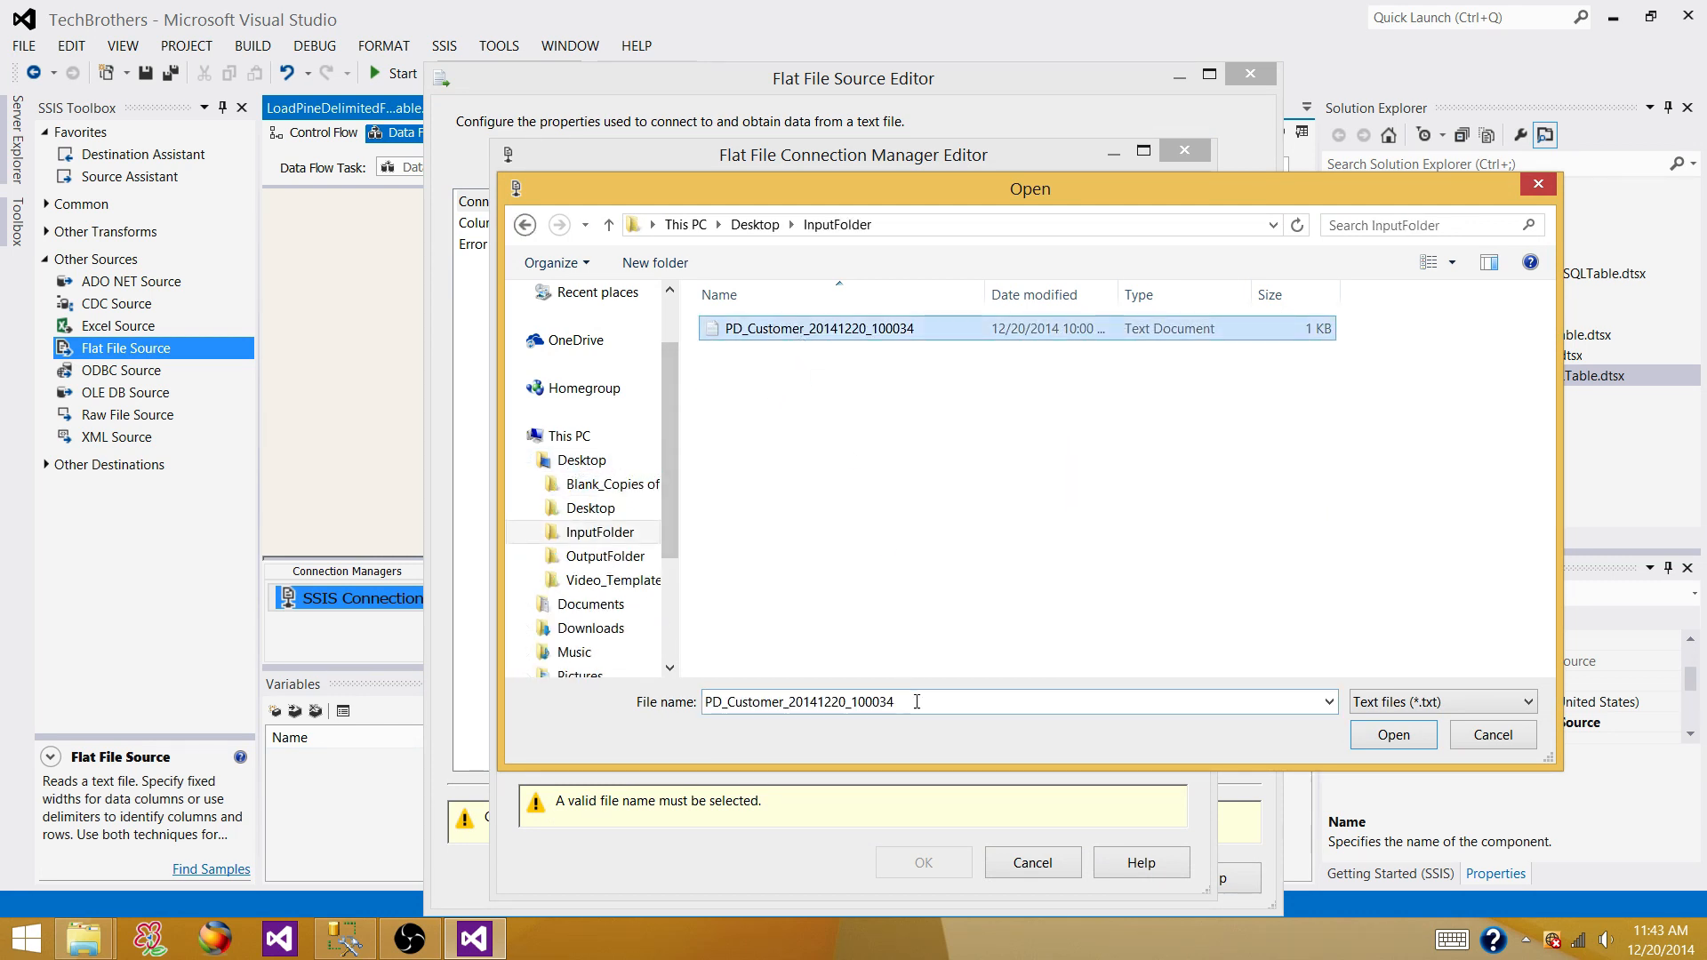
pyautogui.click(1394, 737)
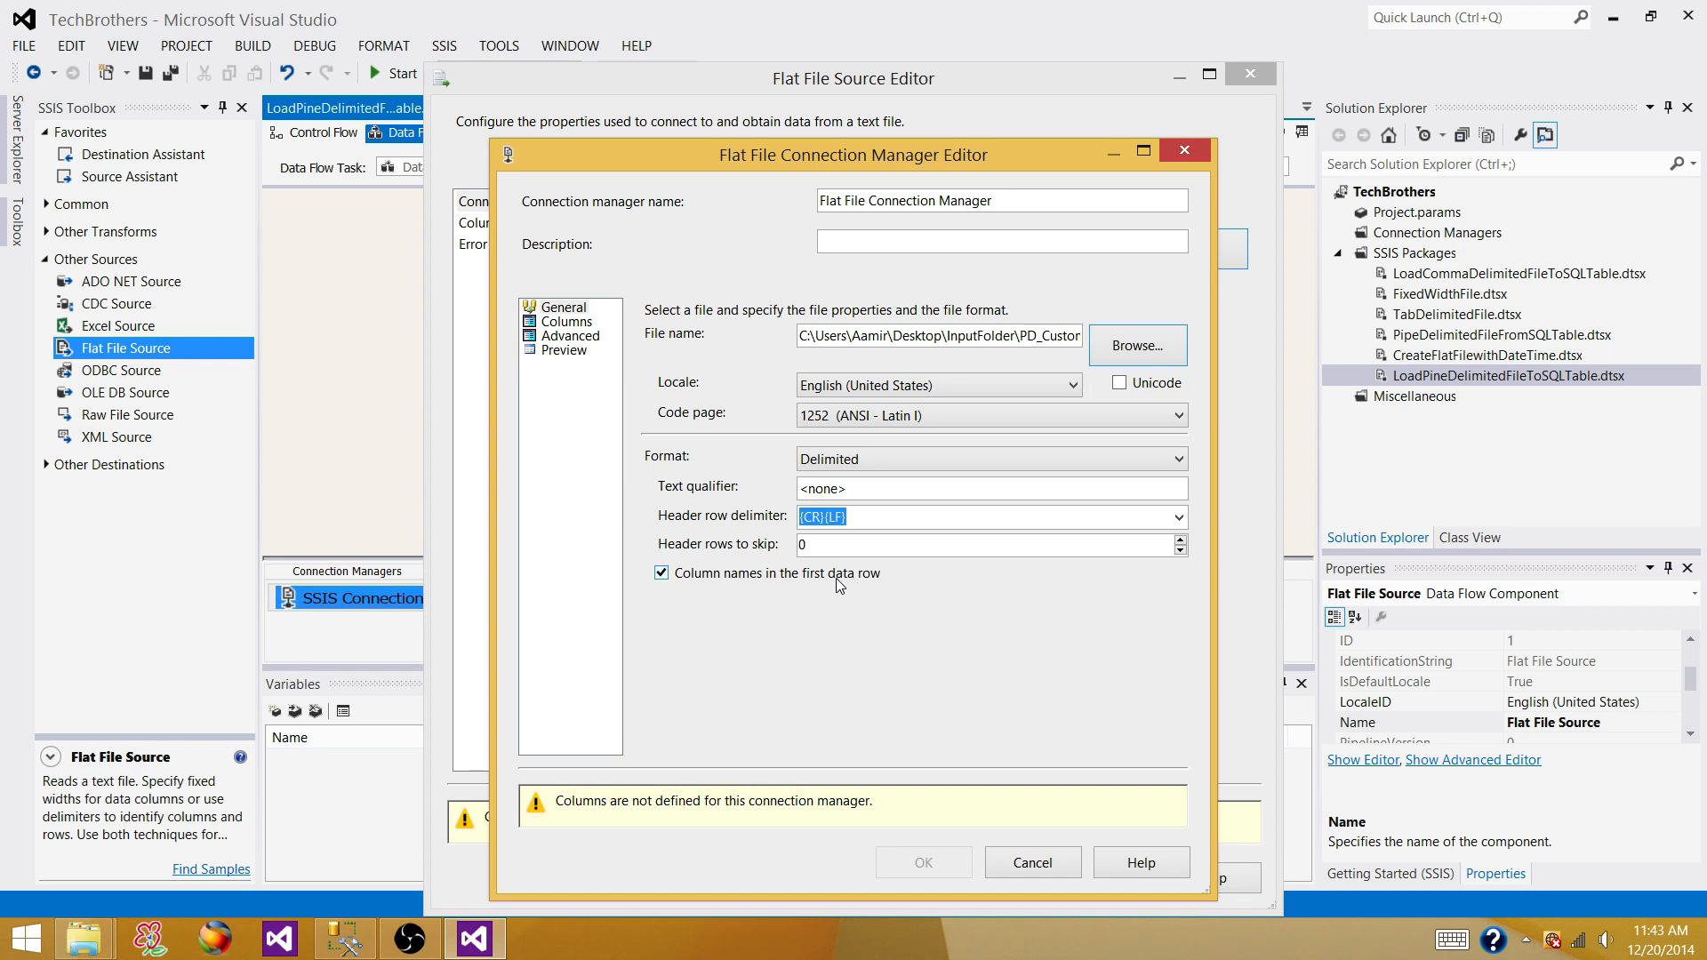
# Step: Choose Vertical Bar {|} as the column delimiter for the flat file connection
pyautogui.click(578, 324)
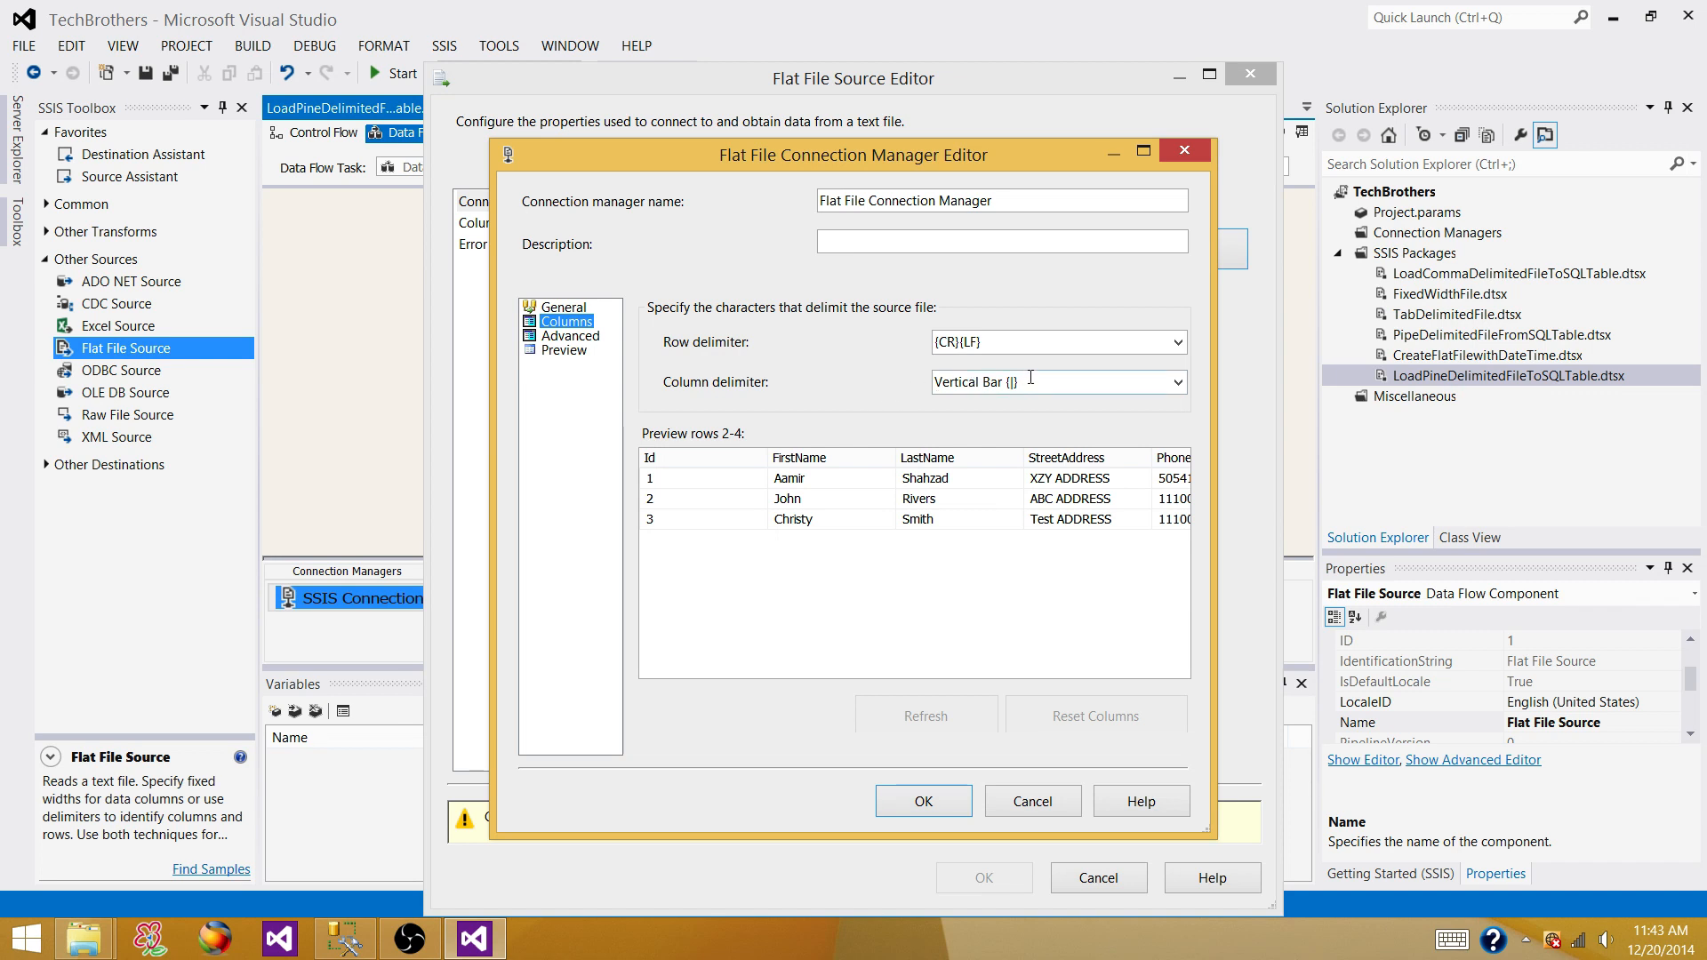
pyautogui.click(1177, 383)
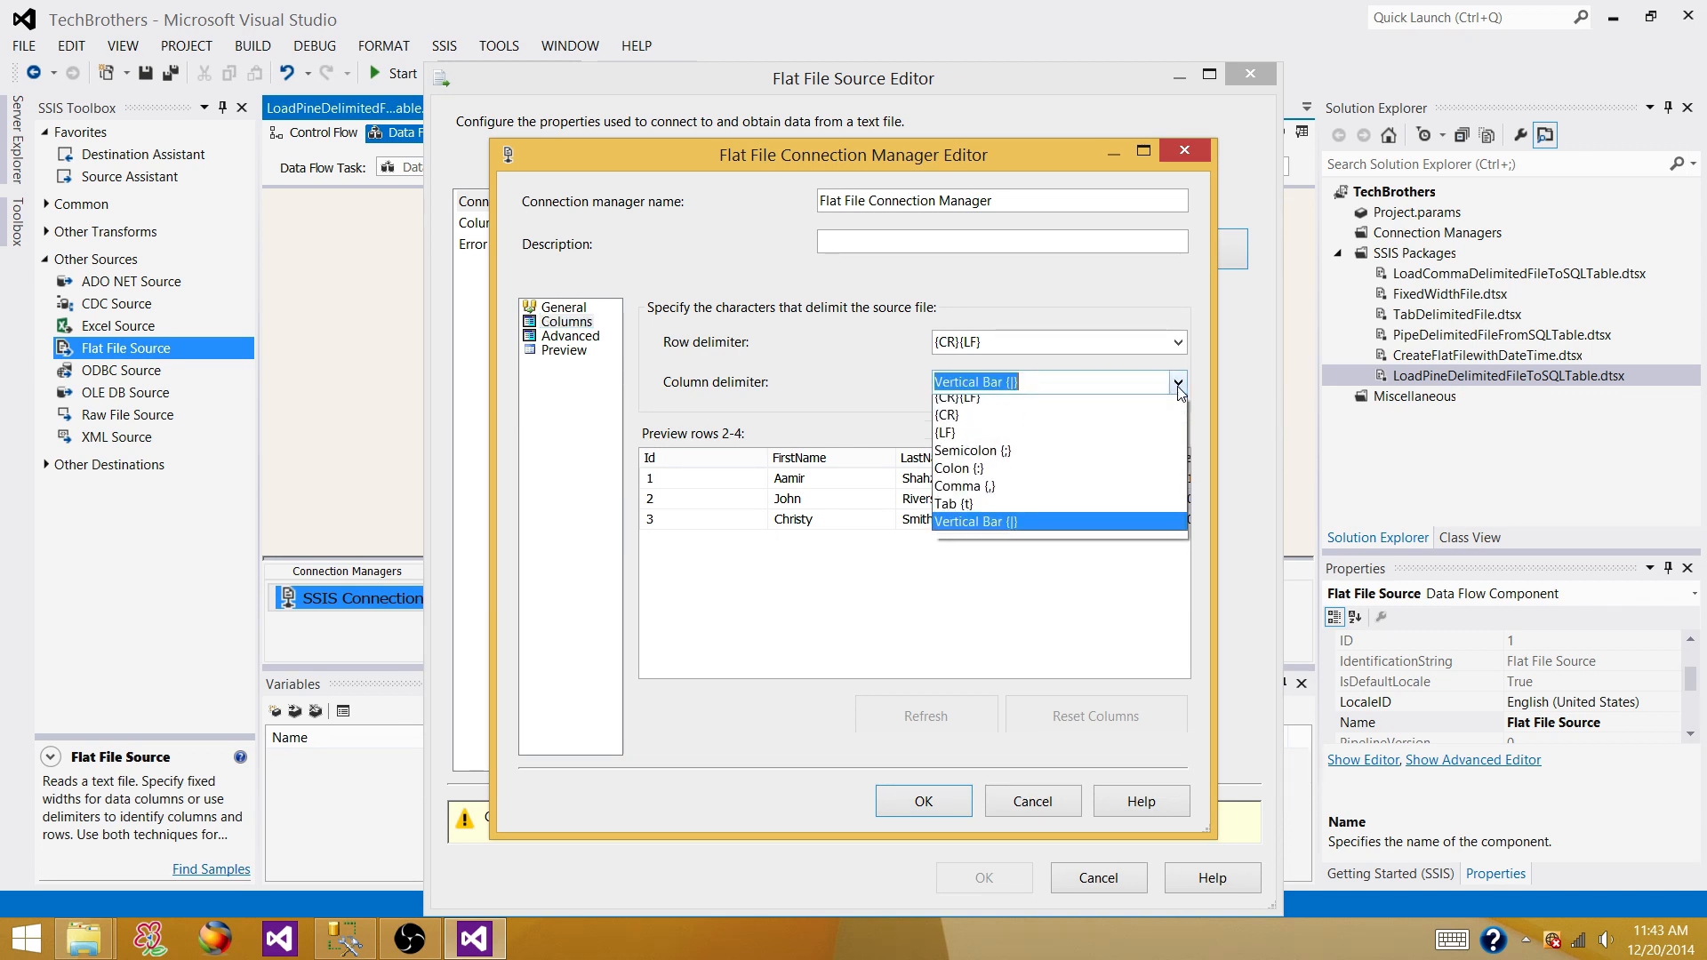
pyautogui.click(1178, 385)
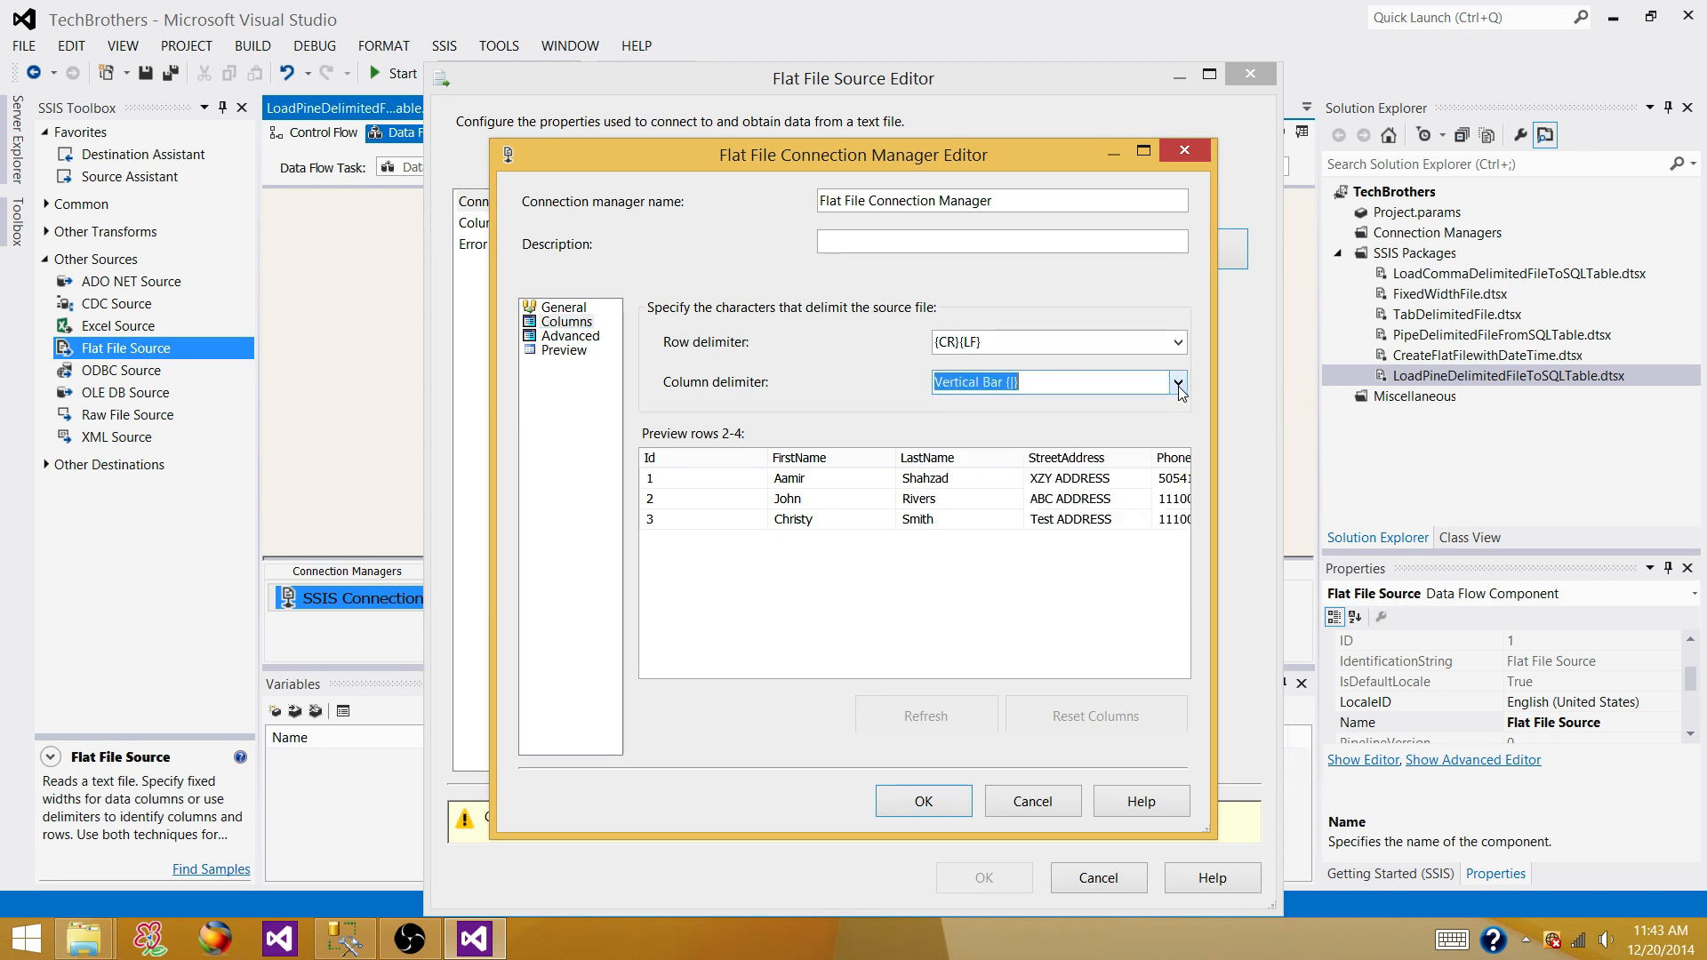
pyautogui.click(1117, 387)
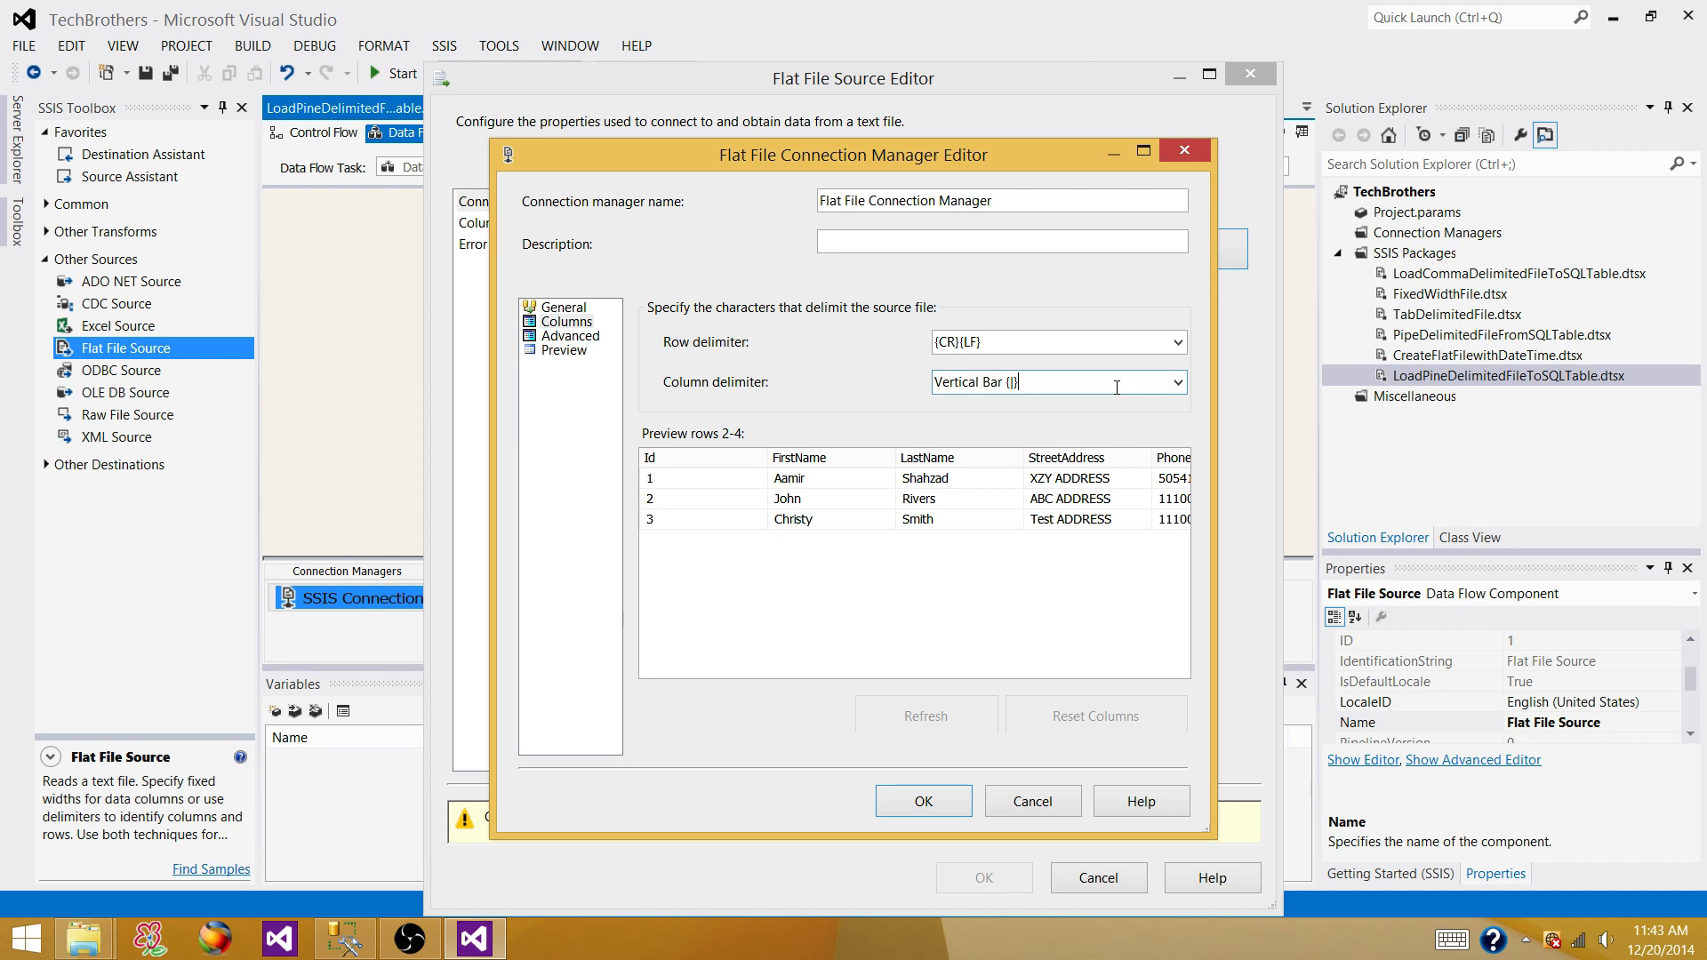
pyautogui.click(1176, 383)
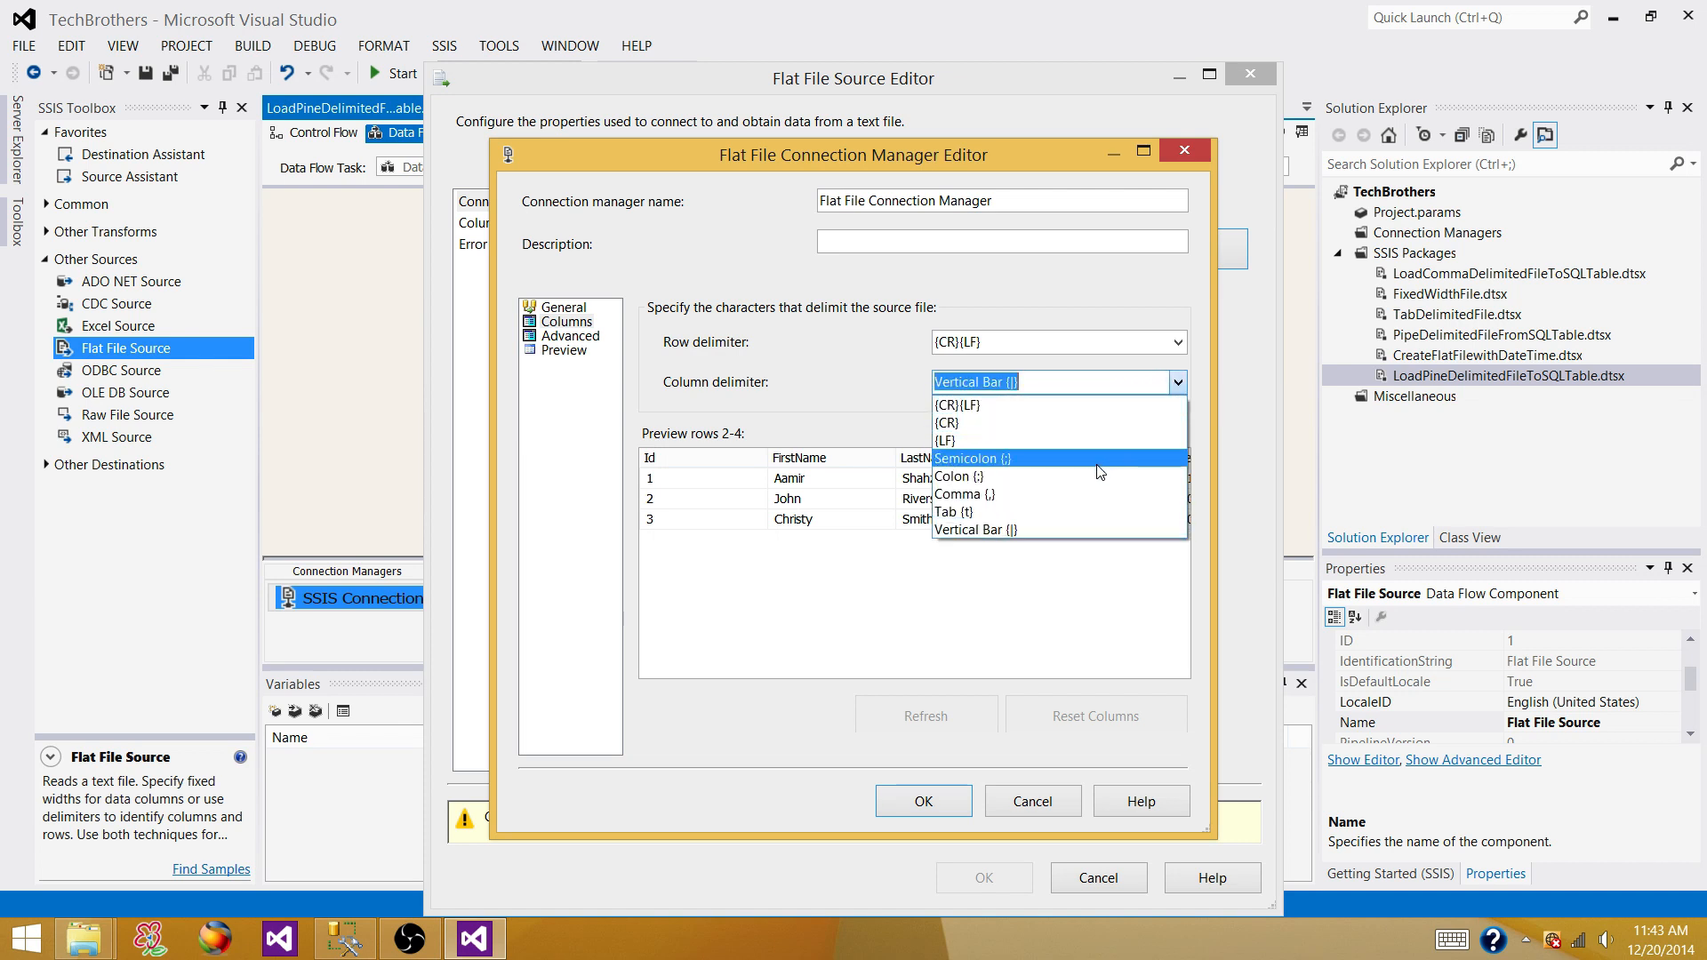
pyautogui.click(1084, 530)
pyautogui.click(1056, 376)
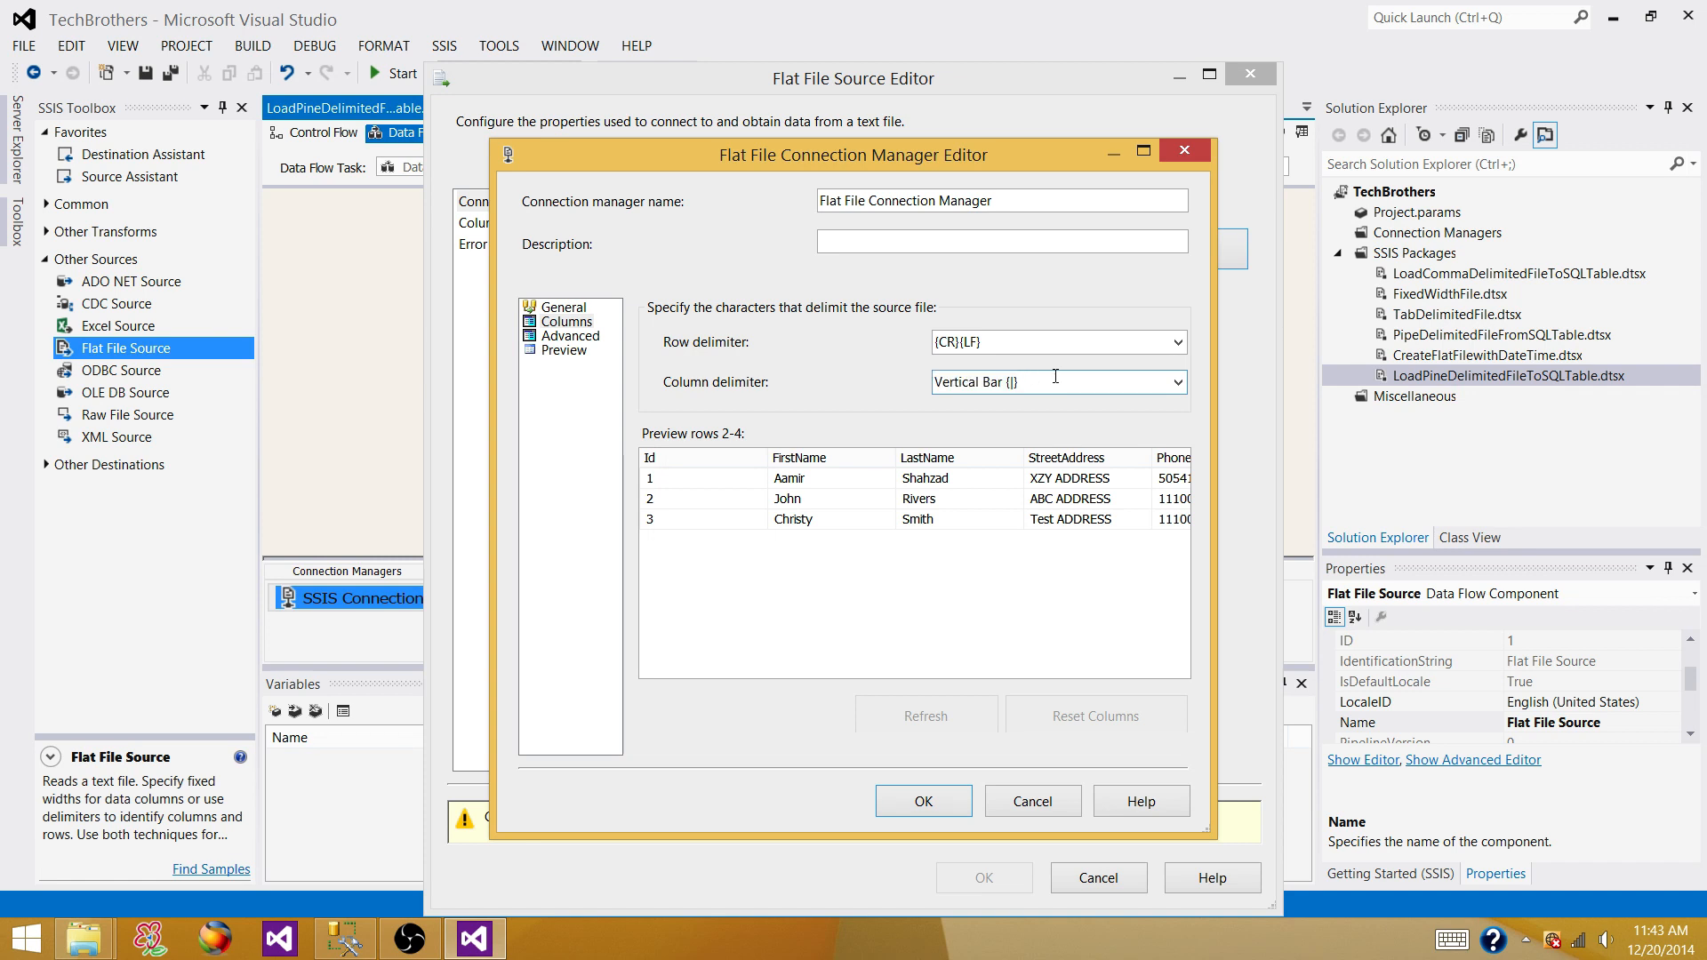
# Step: Check the dbo.Customer column names in Management Studio and rename the connection's FirstName column as FName in Visual Studio
pyautogui.click(568, 336)
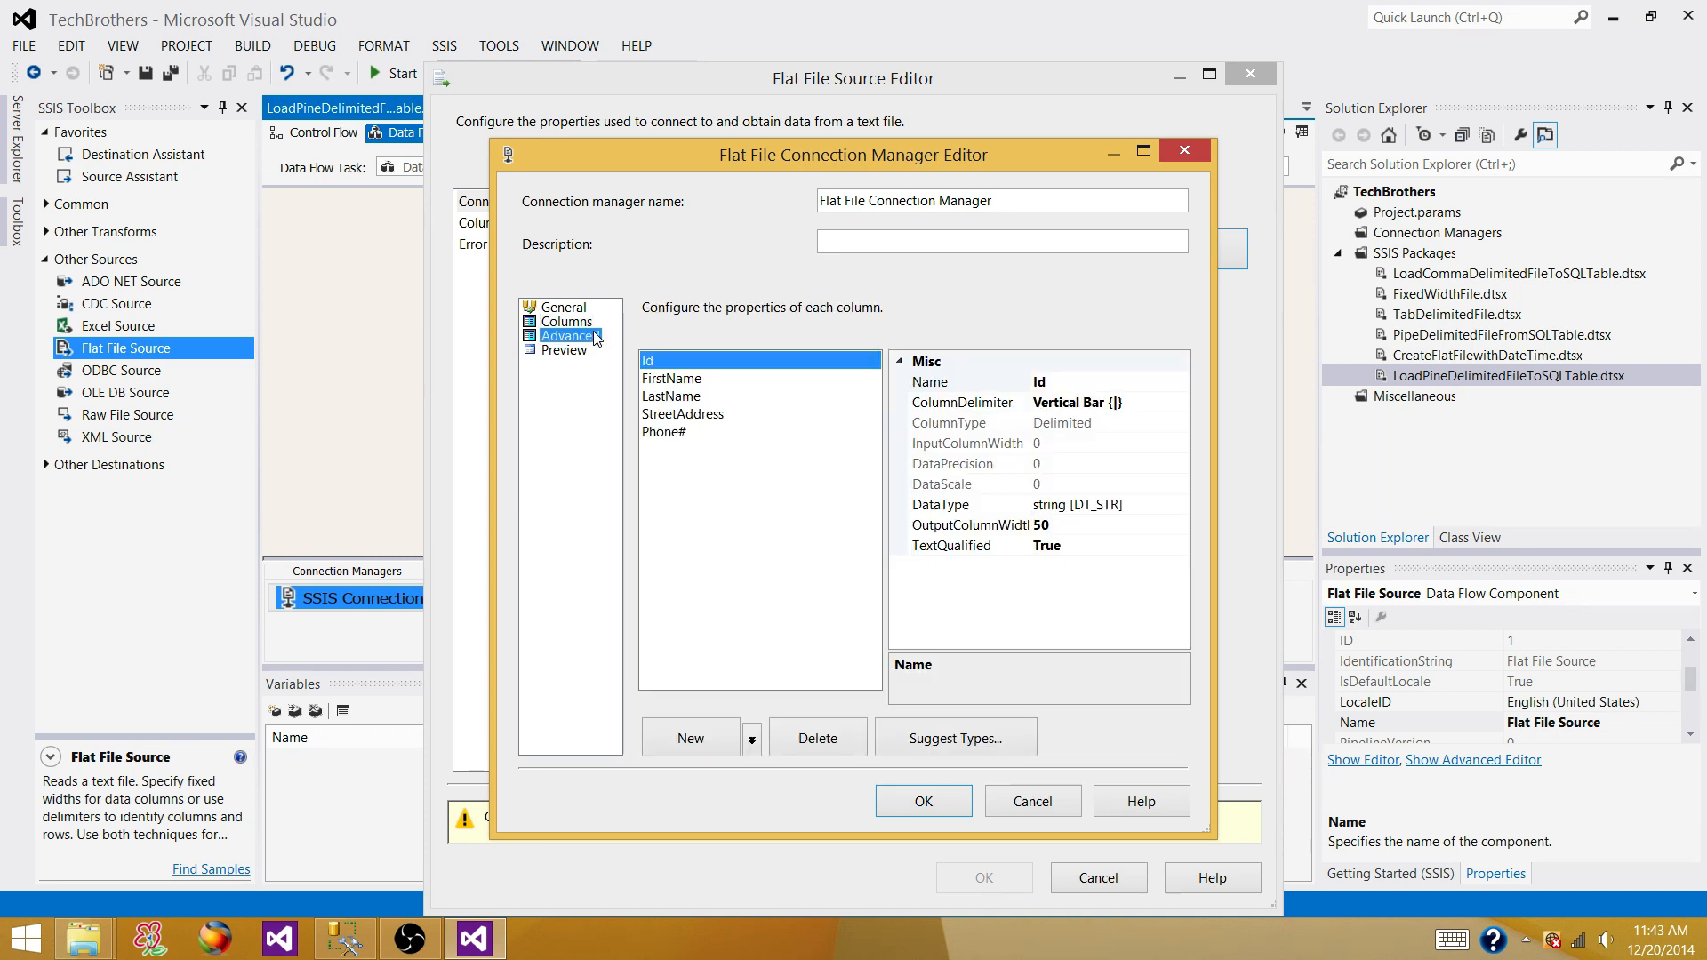
pyautogui.click(682, 380)
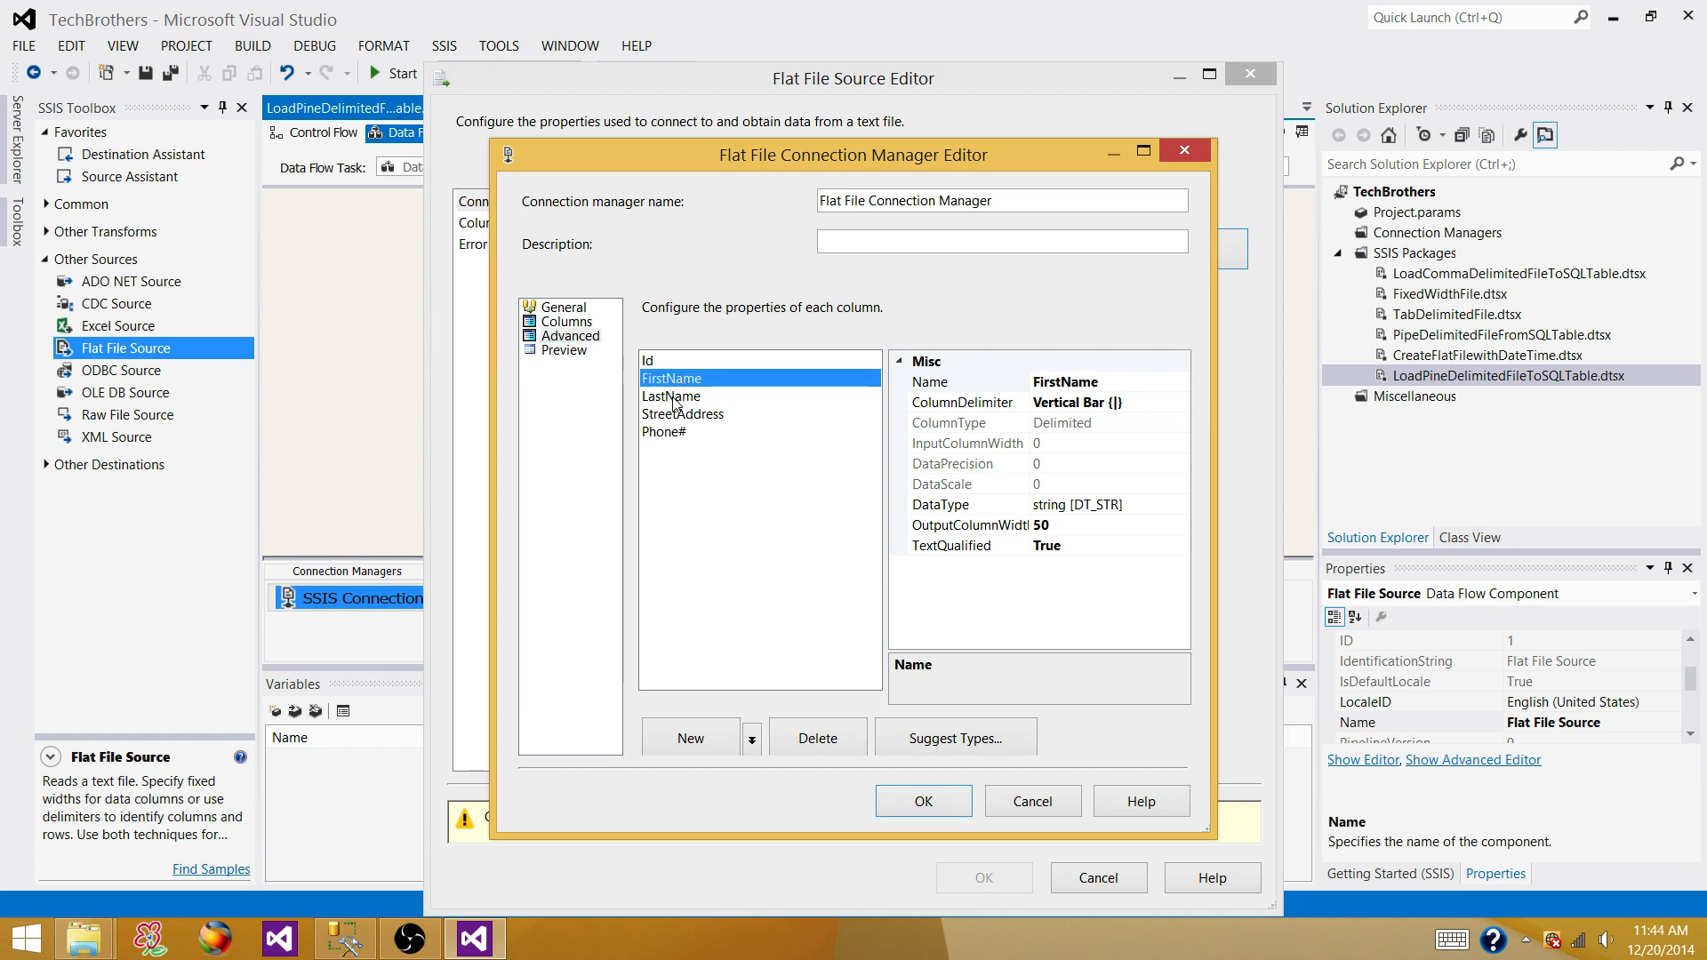
pyautogui.click(344, 938)
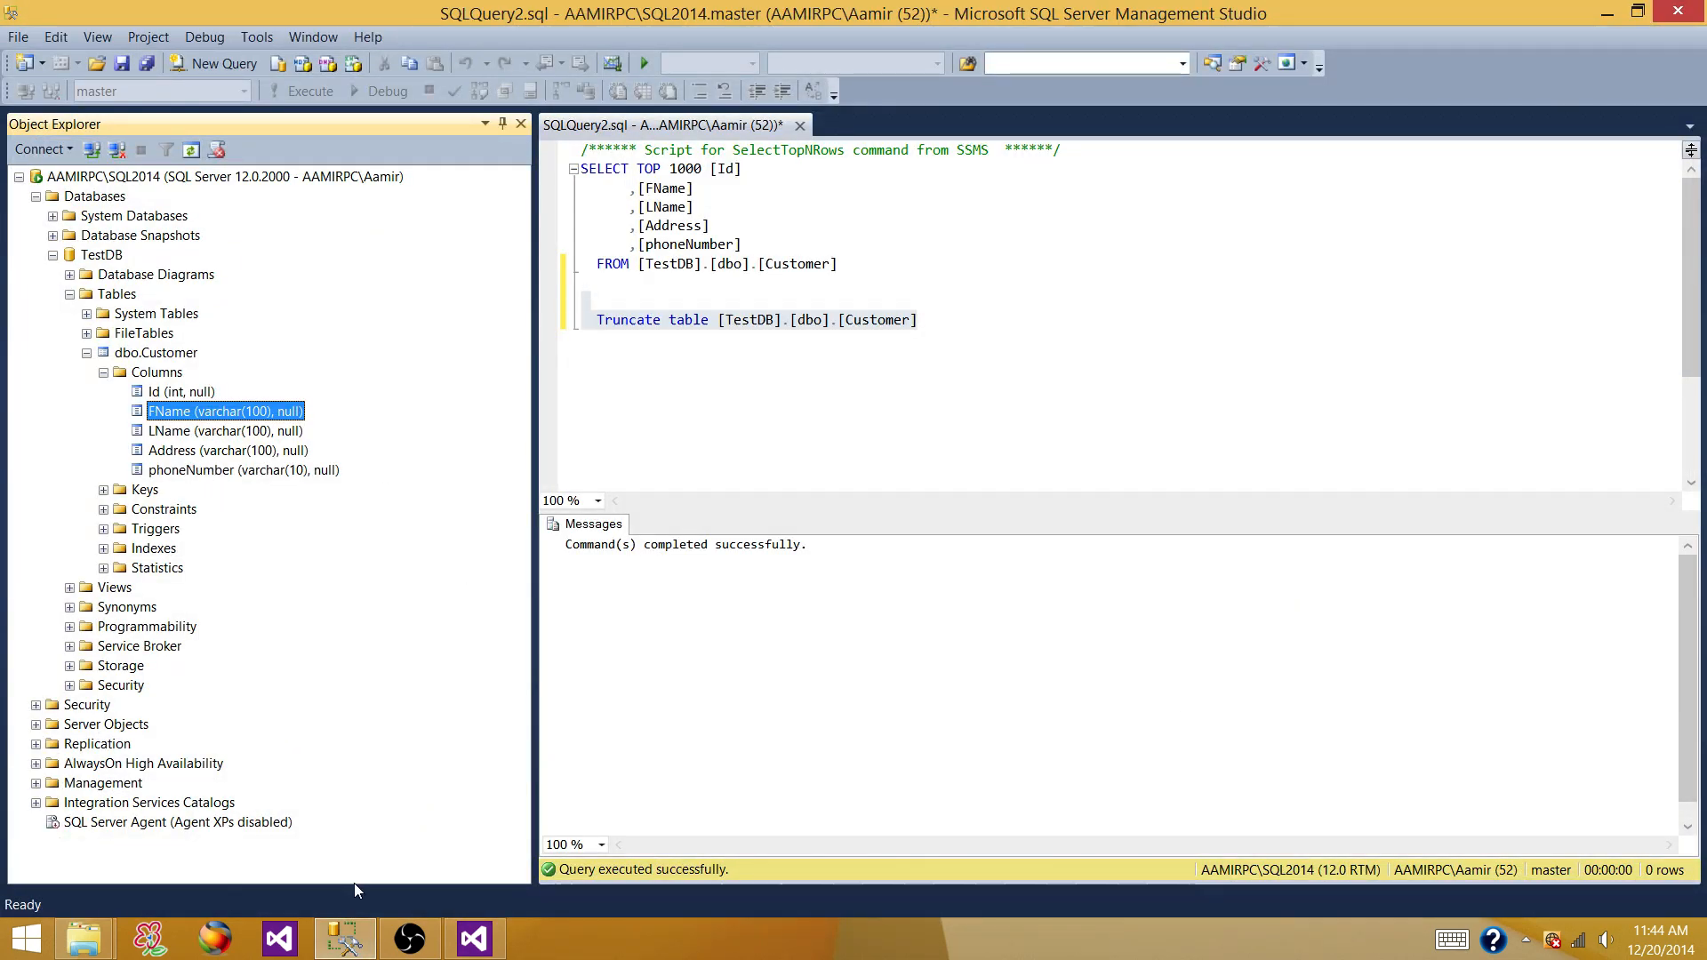
pyautogui.click(487, 940)
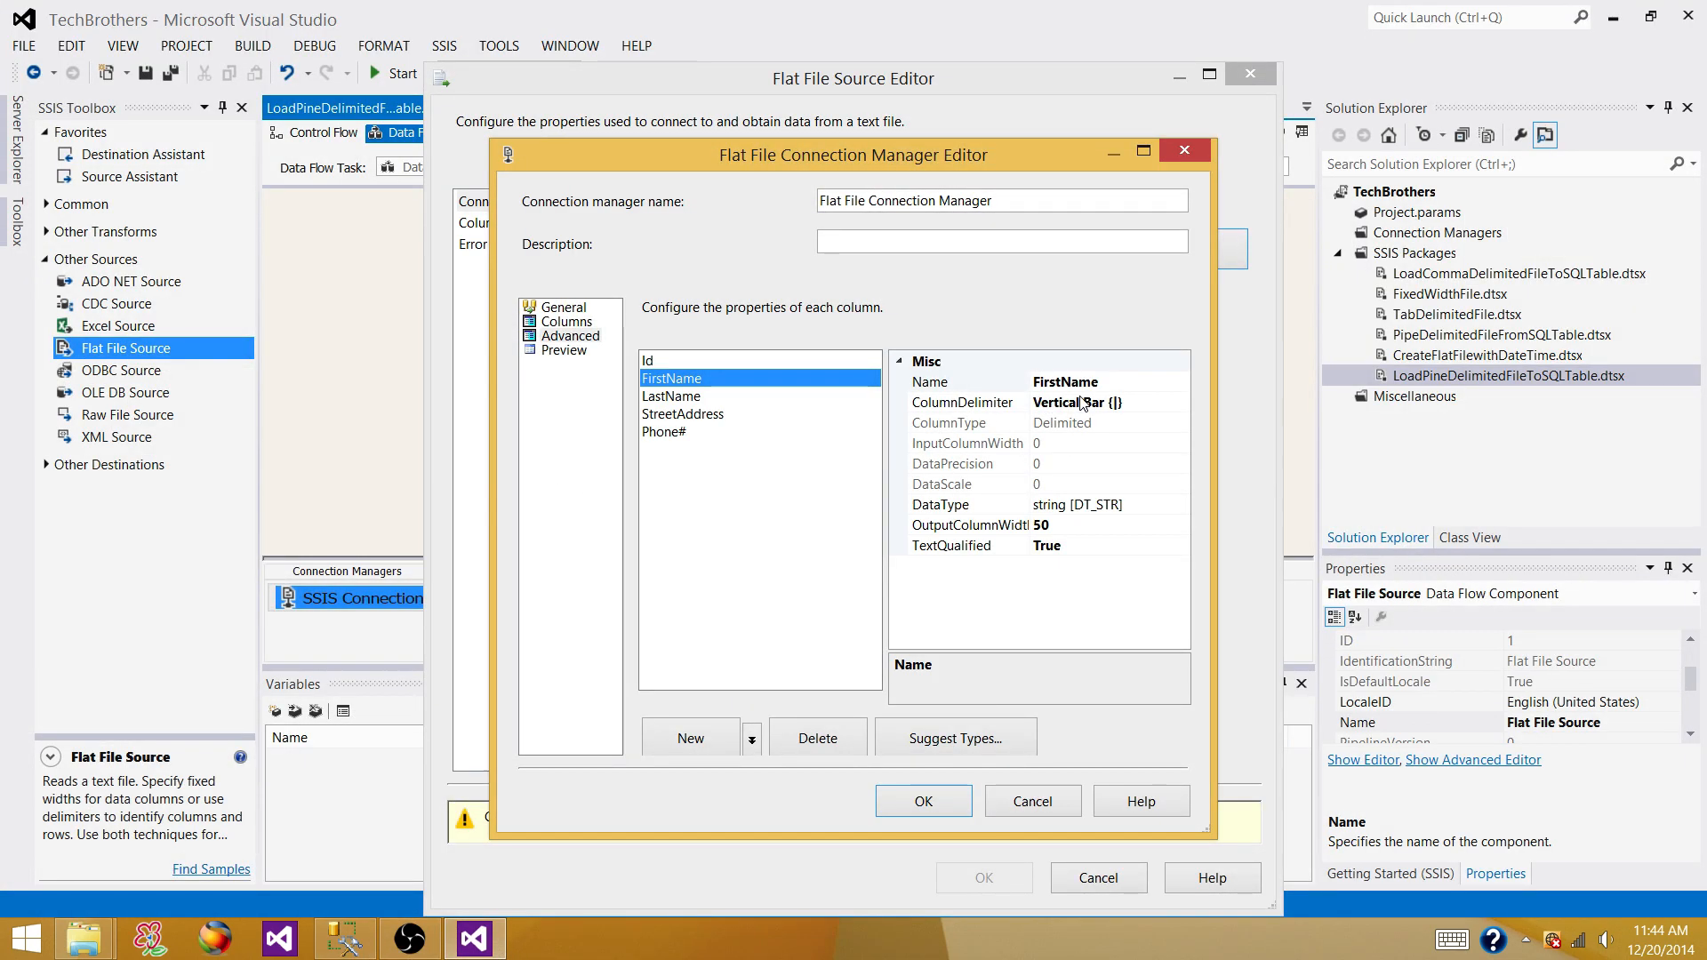
pyautogui.click(1117, 383)
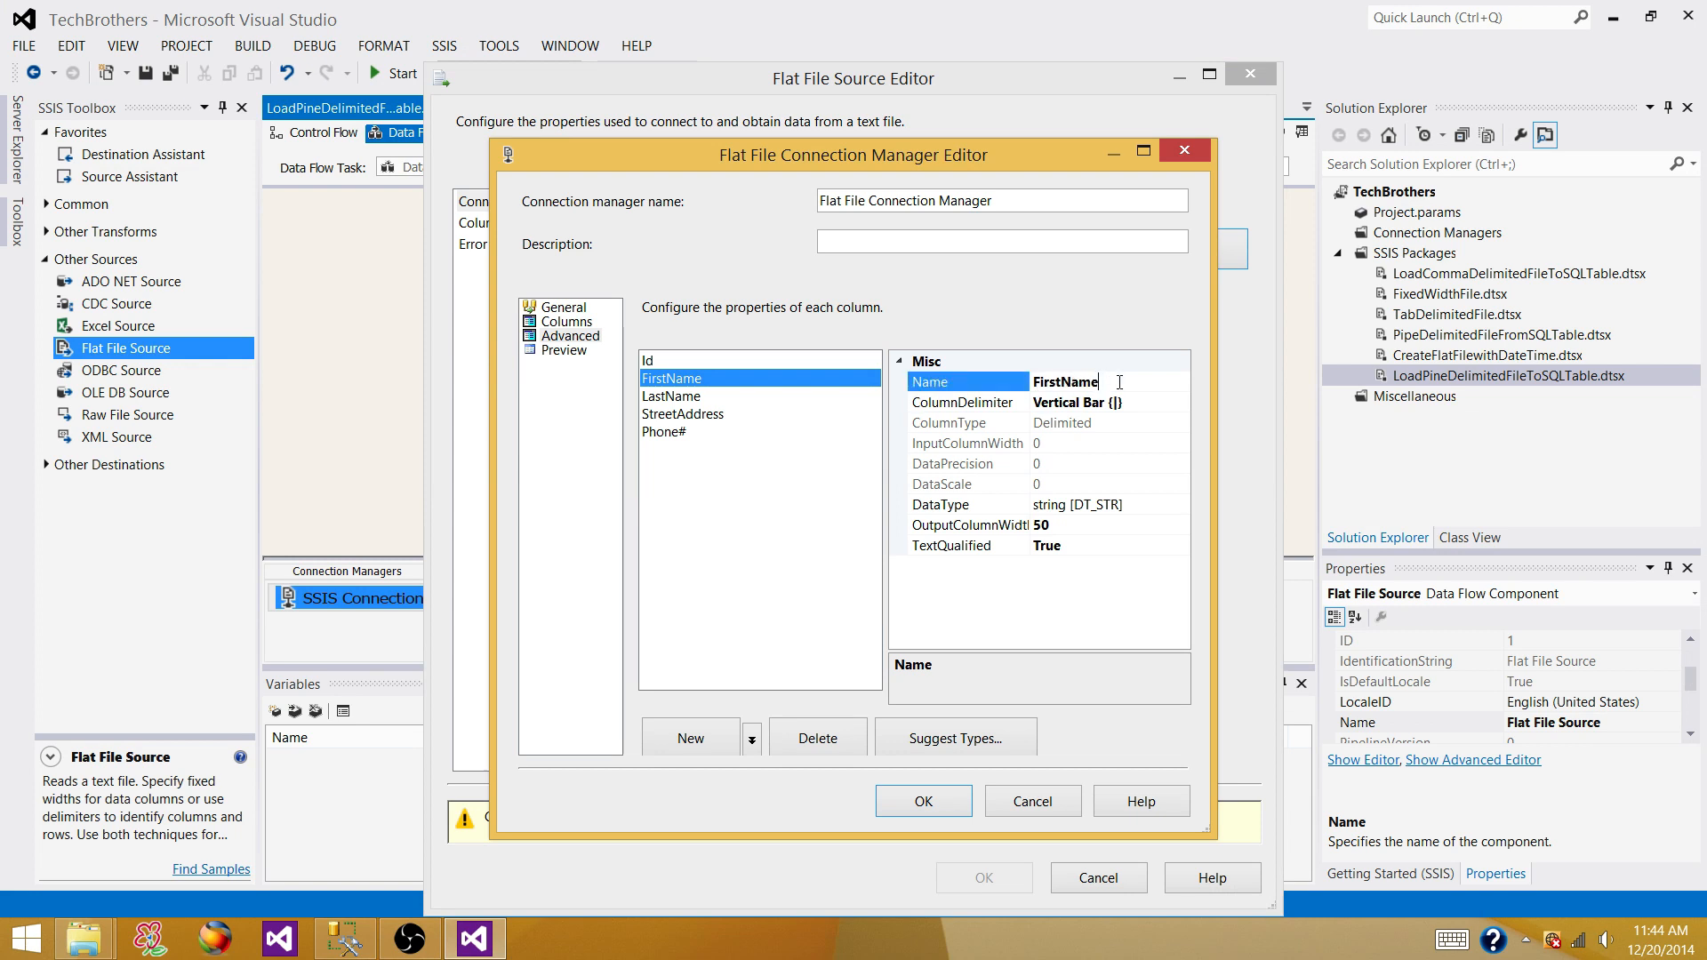
pyautogui.moveTo(1120, 383); pyautogui.dragTo(1032, 393)
pyautogui.write('FName')
pyautogui.press('Return')
# Step: Set the Id column's data type to four-byte signed integer [DT_I4]
pyautogui.click(668, 361)
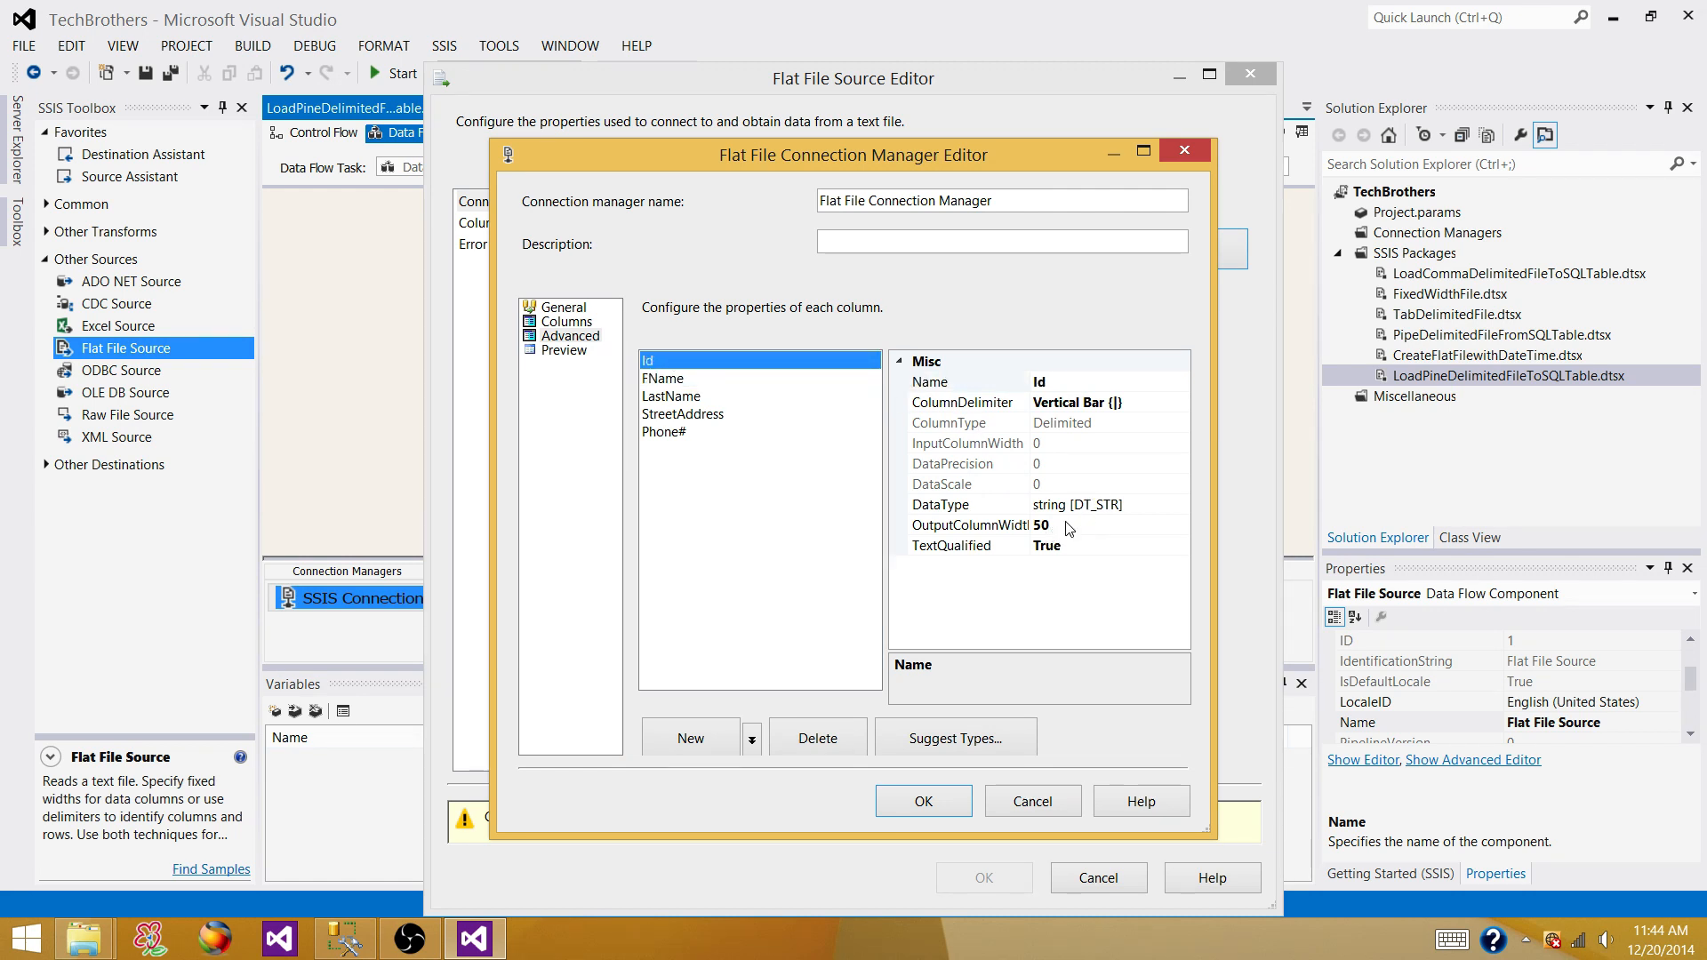
pyautogui.click(1172, 527)
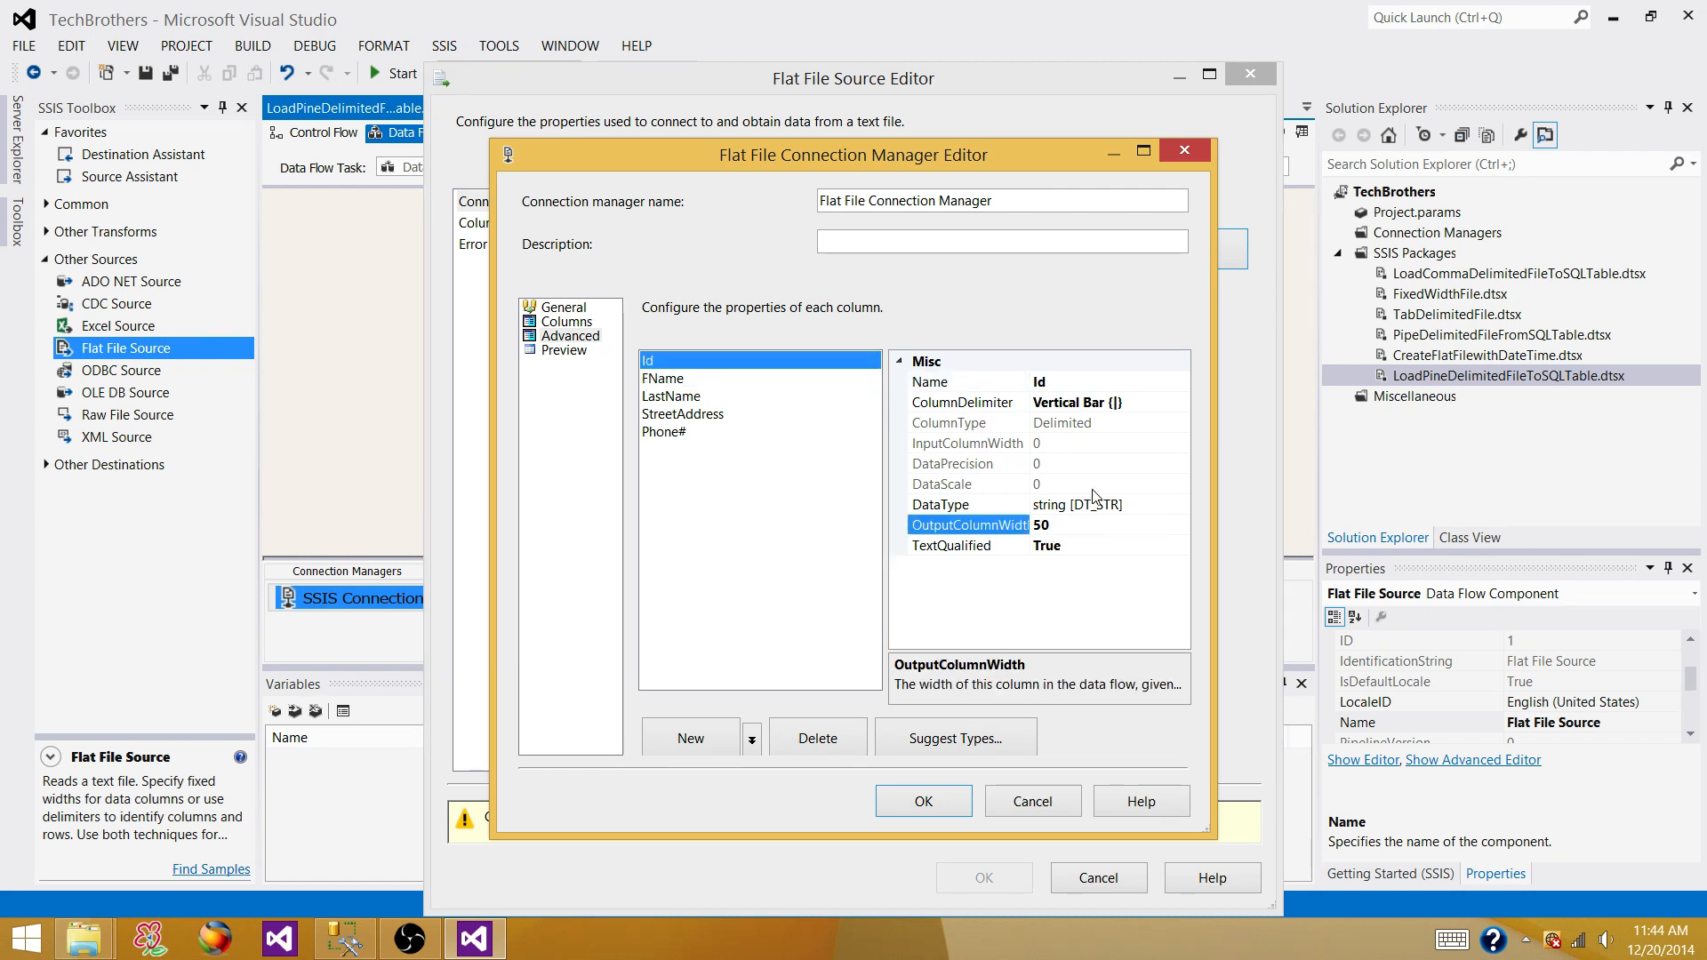
pyautogui.click(1160, 504)
pyautogui.click(1180, 504)
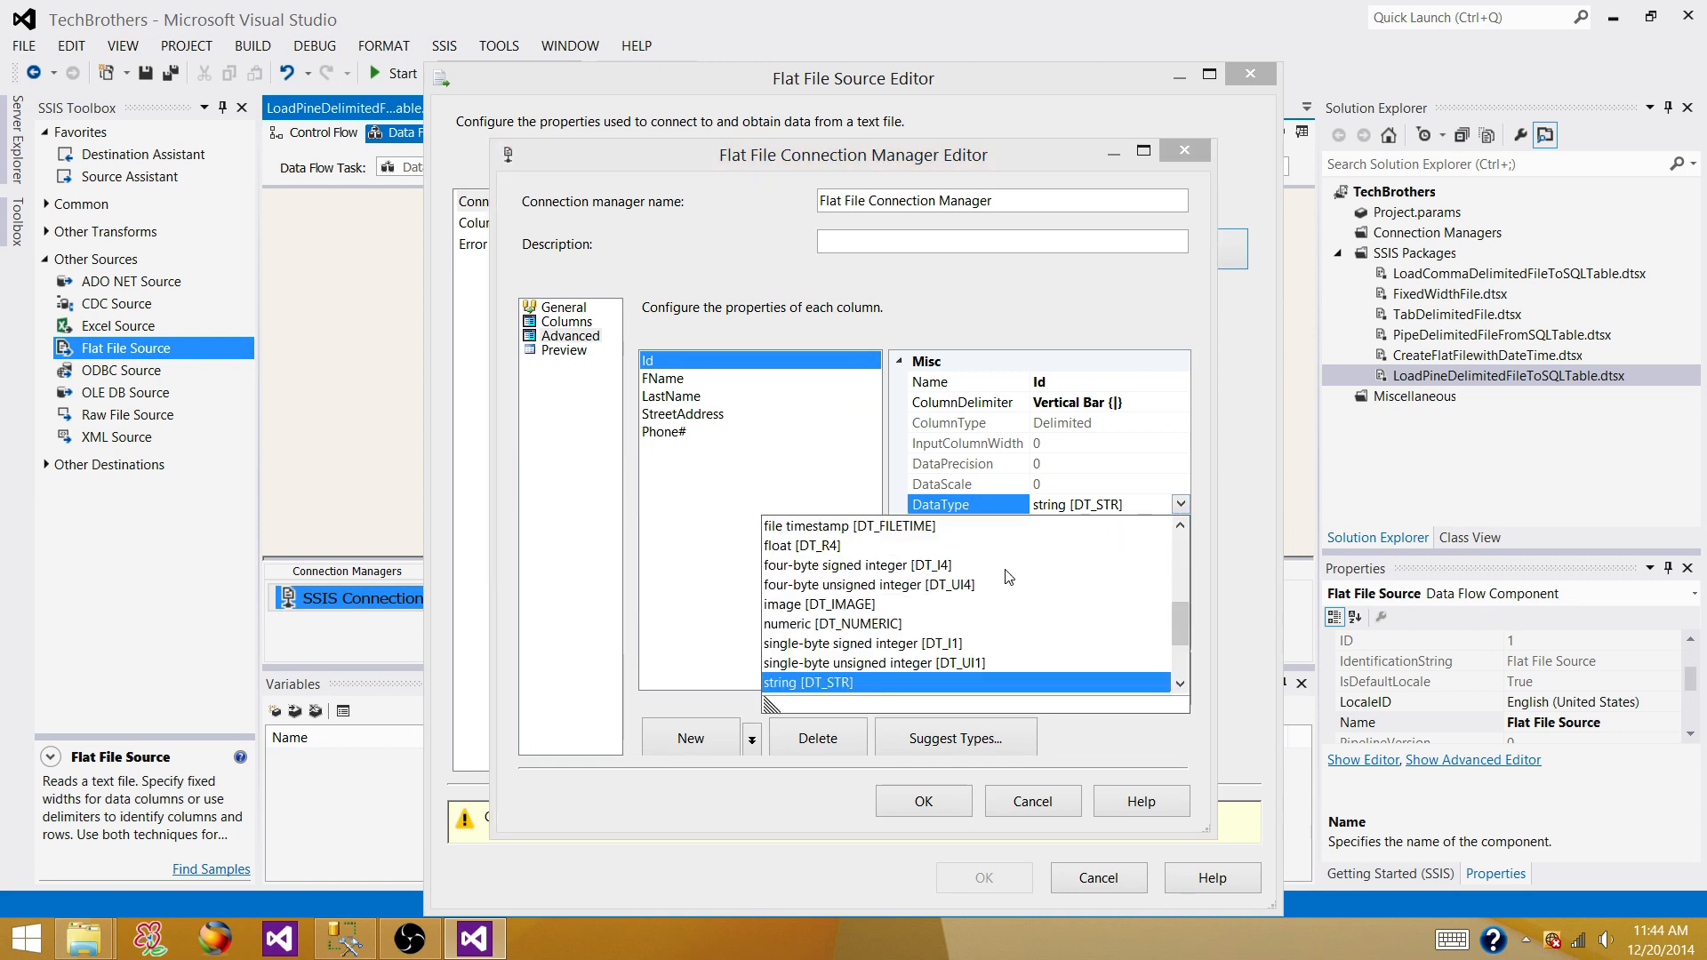
pyautogui.click(915, 567)
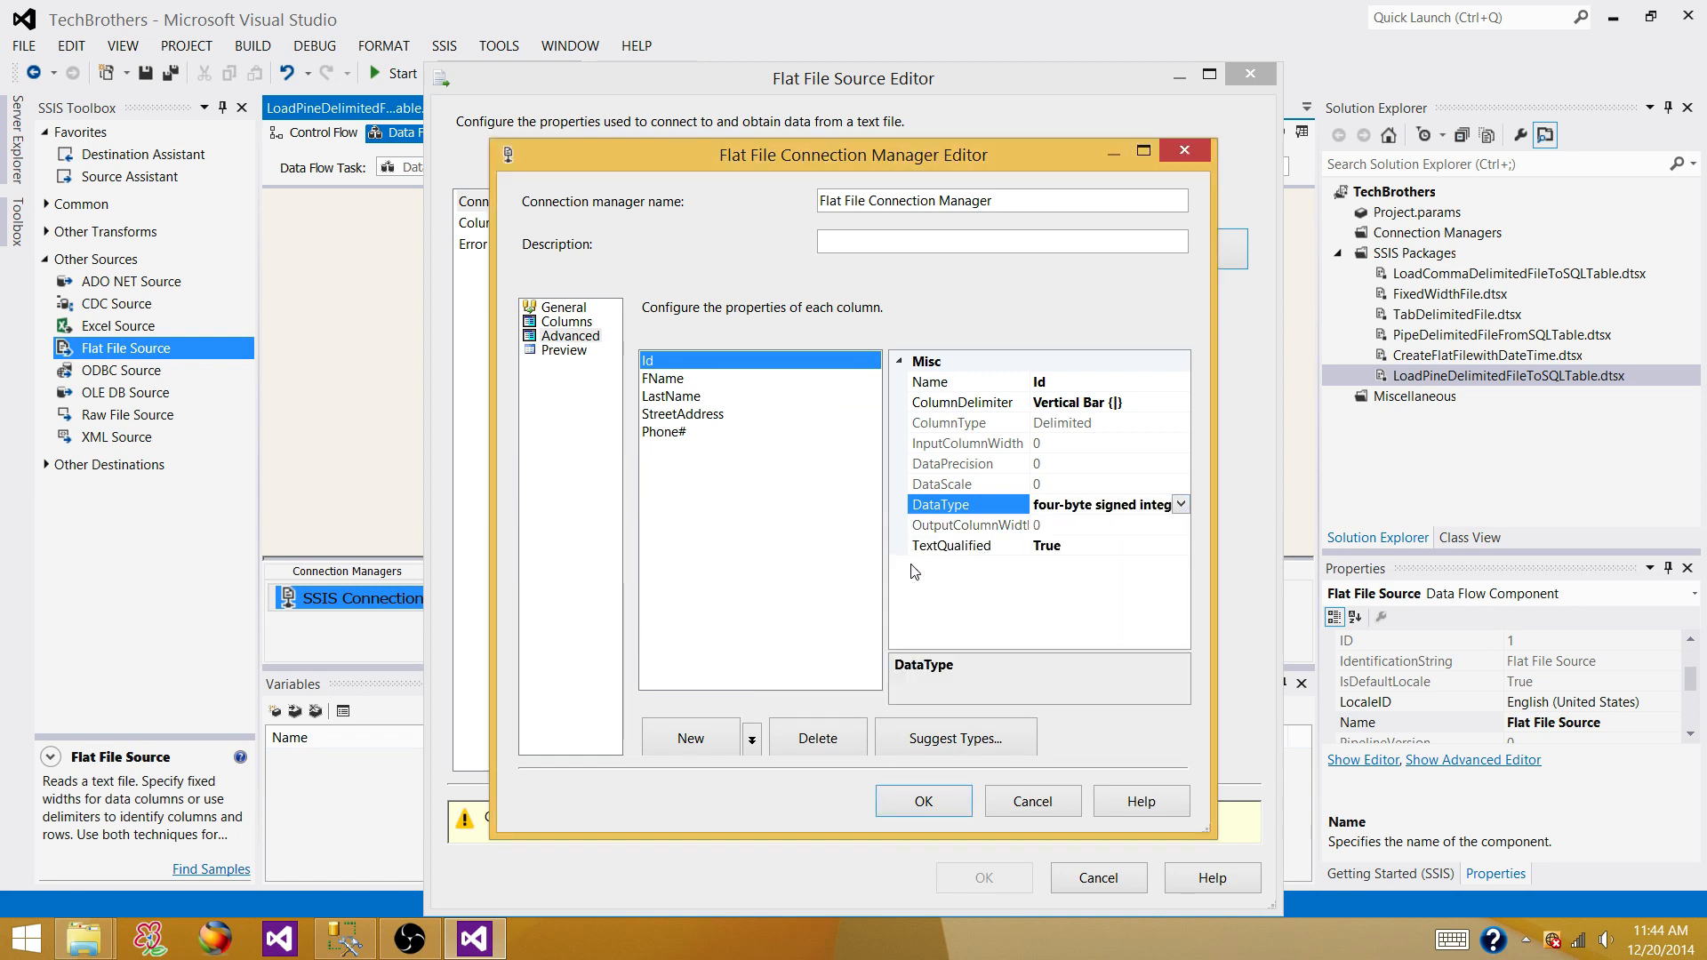
# Step: Rename the LastName column of the flat file connection as LName
pyautogui.click(669, 382)
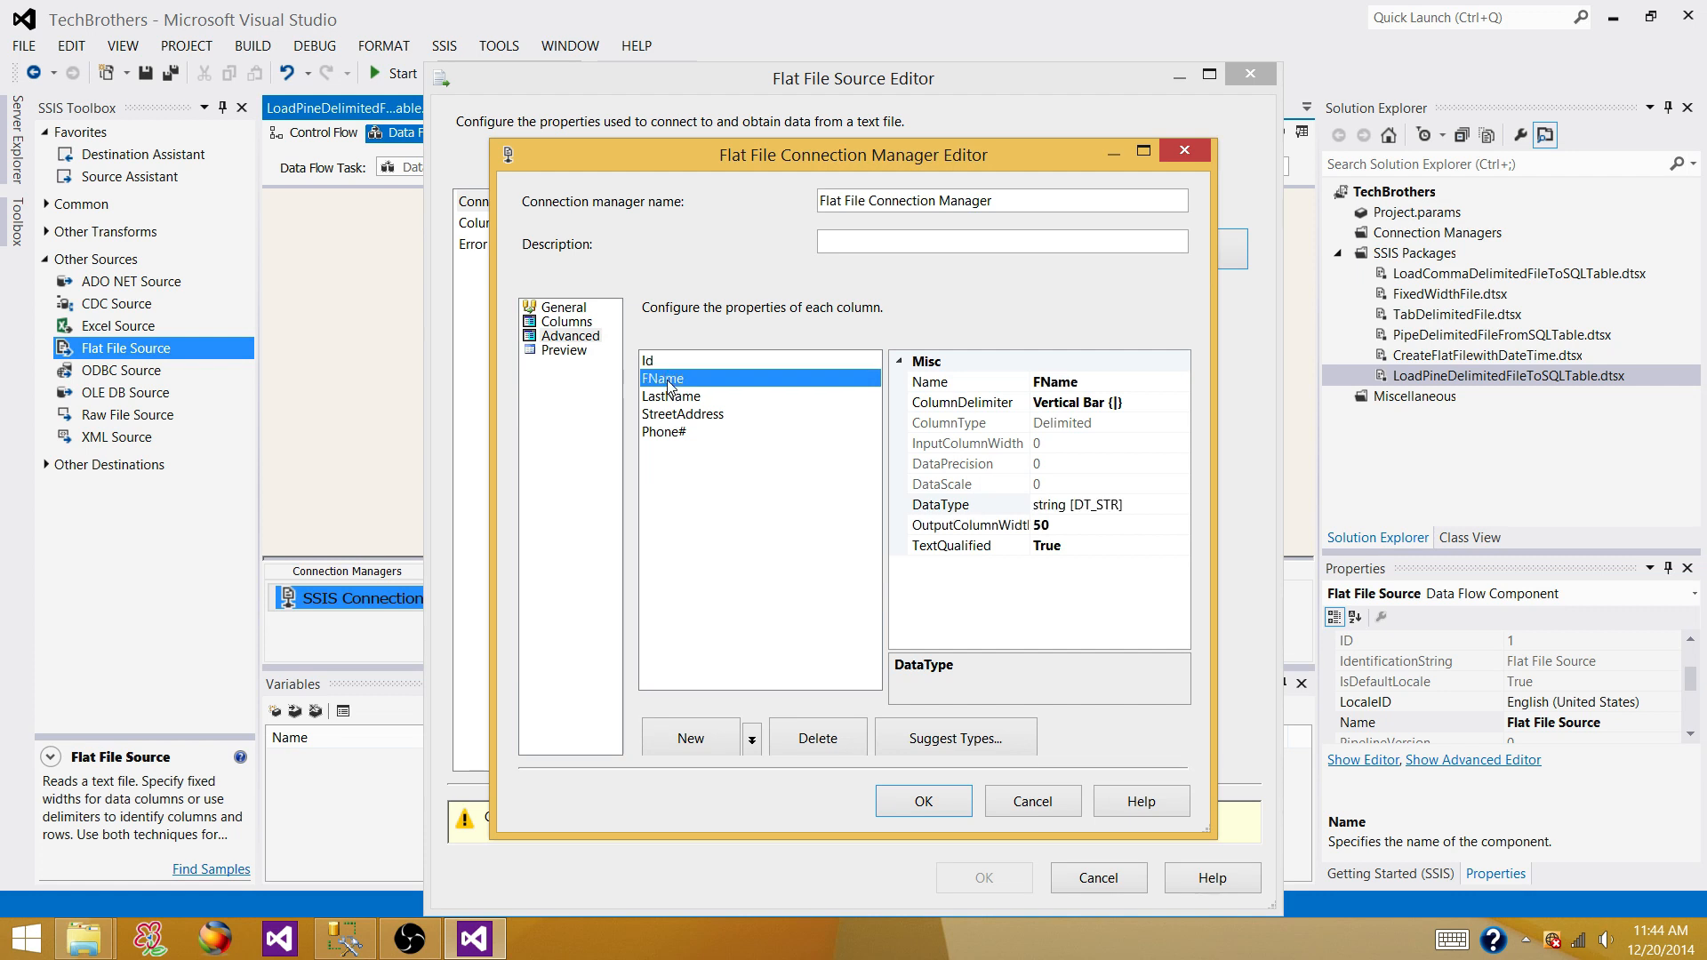
pyautogui.click(669, 398)
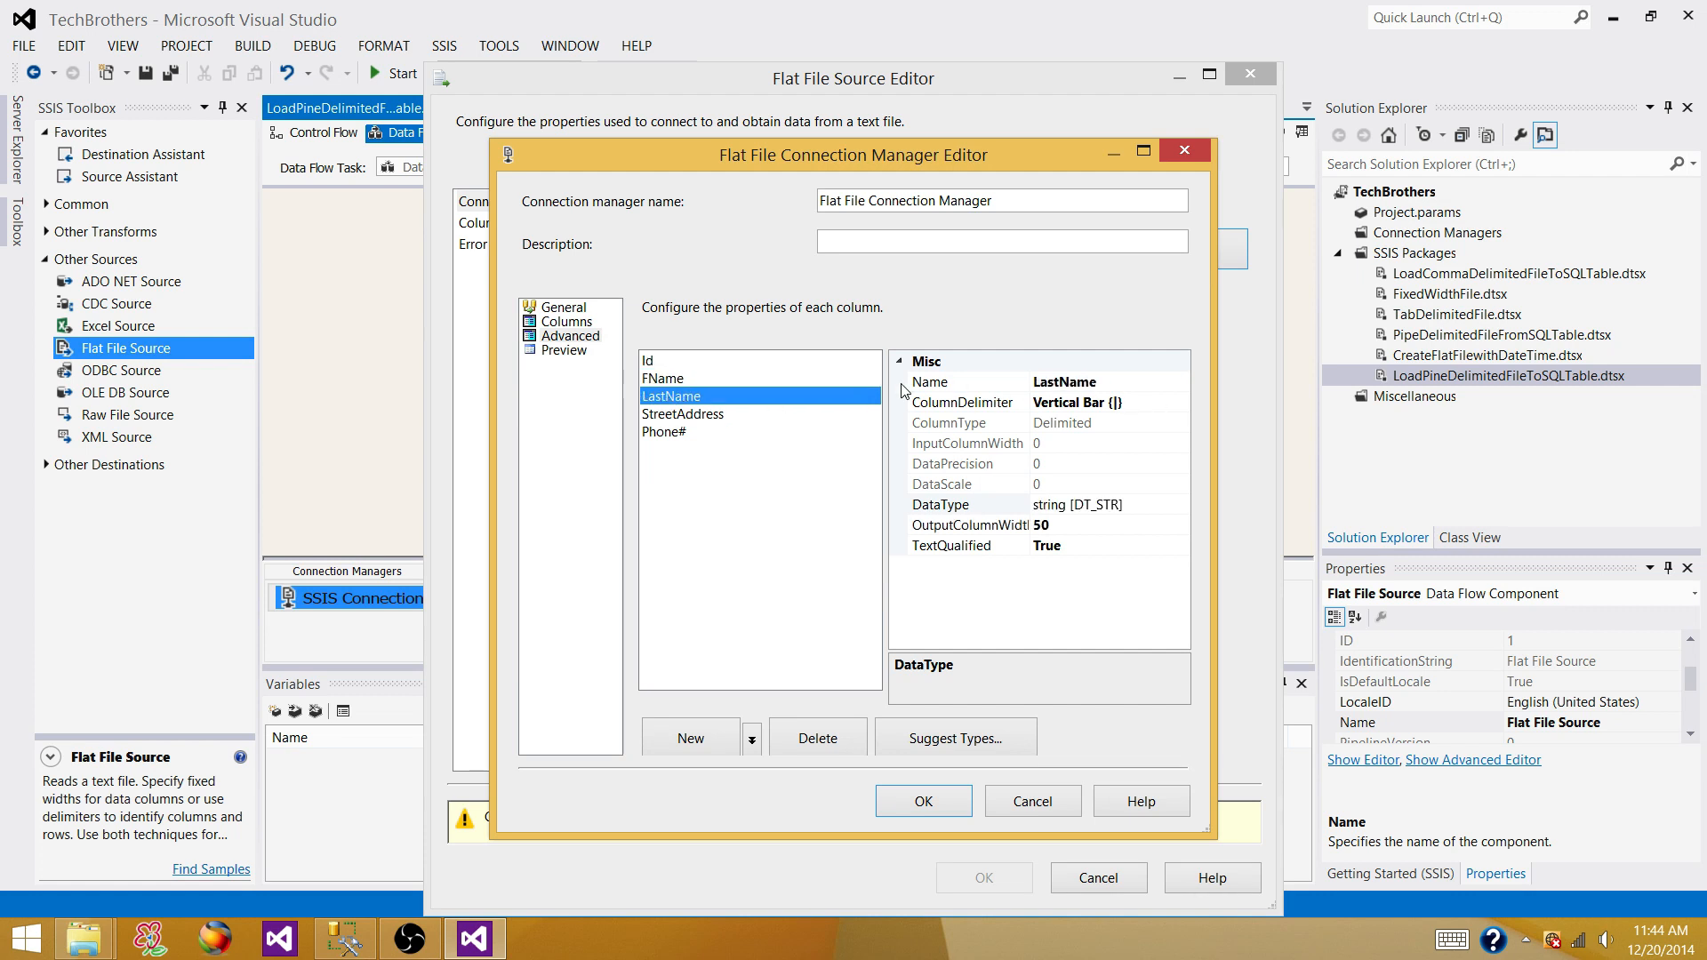
pyautogui.click(683, 383)
pyautogui.click(685, 398)
pyautogui.click(1029, 381)
pyautogui.doubleClick(1029, 380)
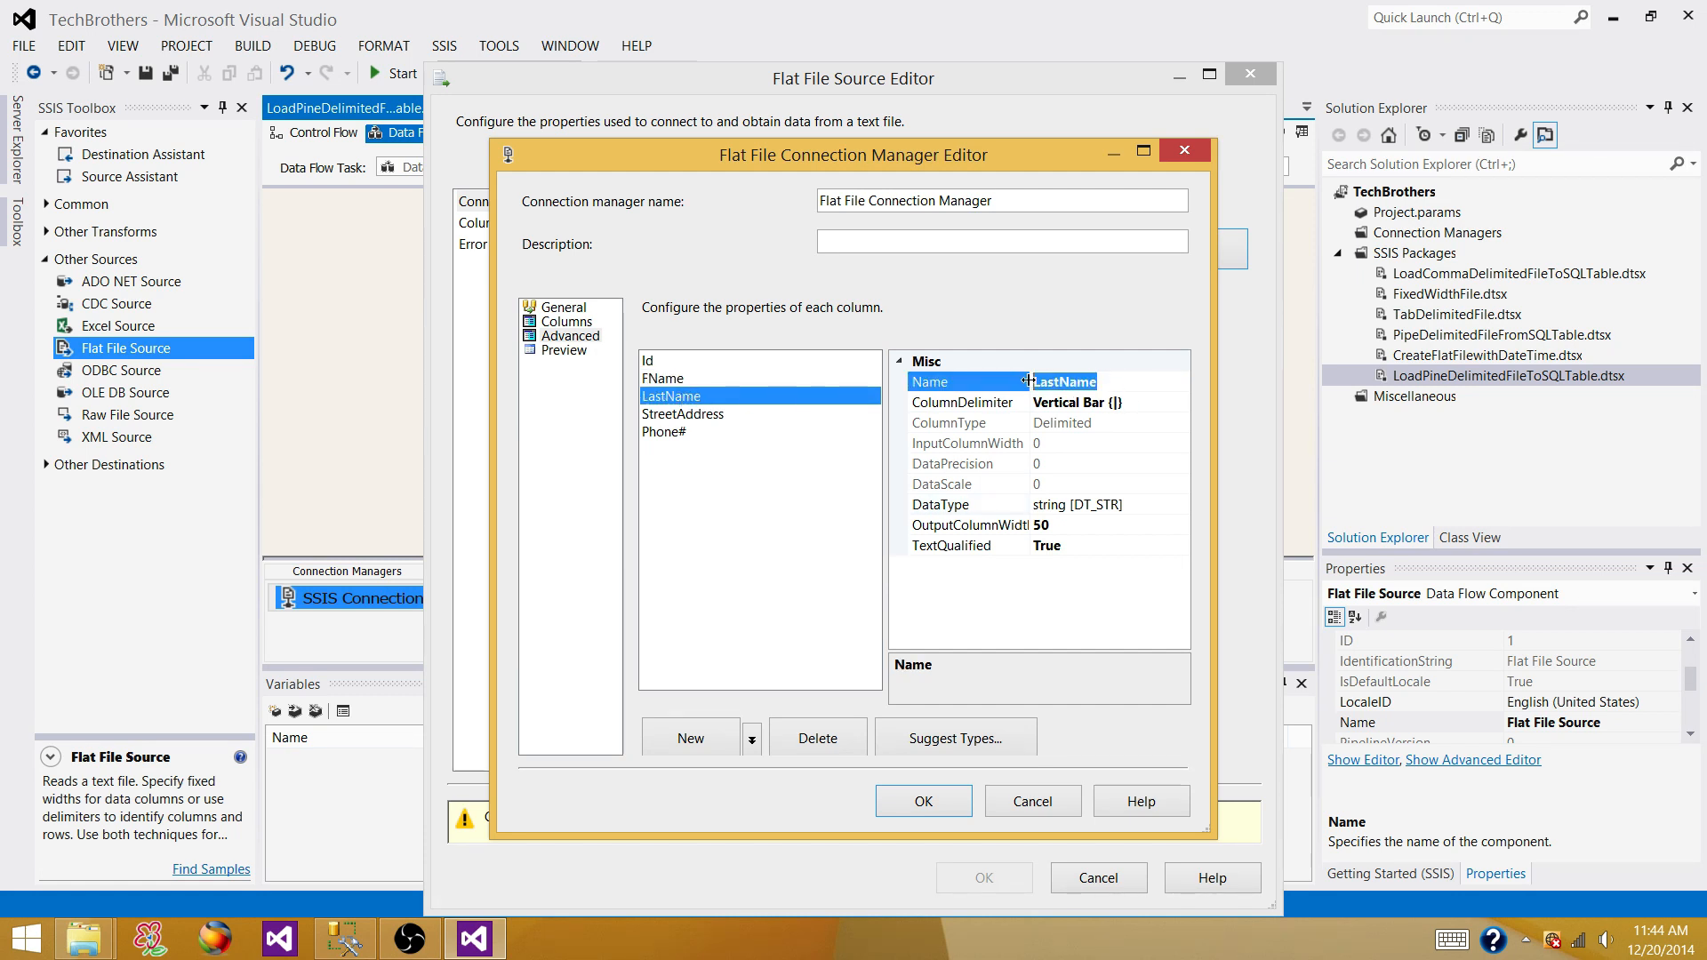
pyautogui.write('LNa')
pyautogui.press('Return')
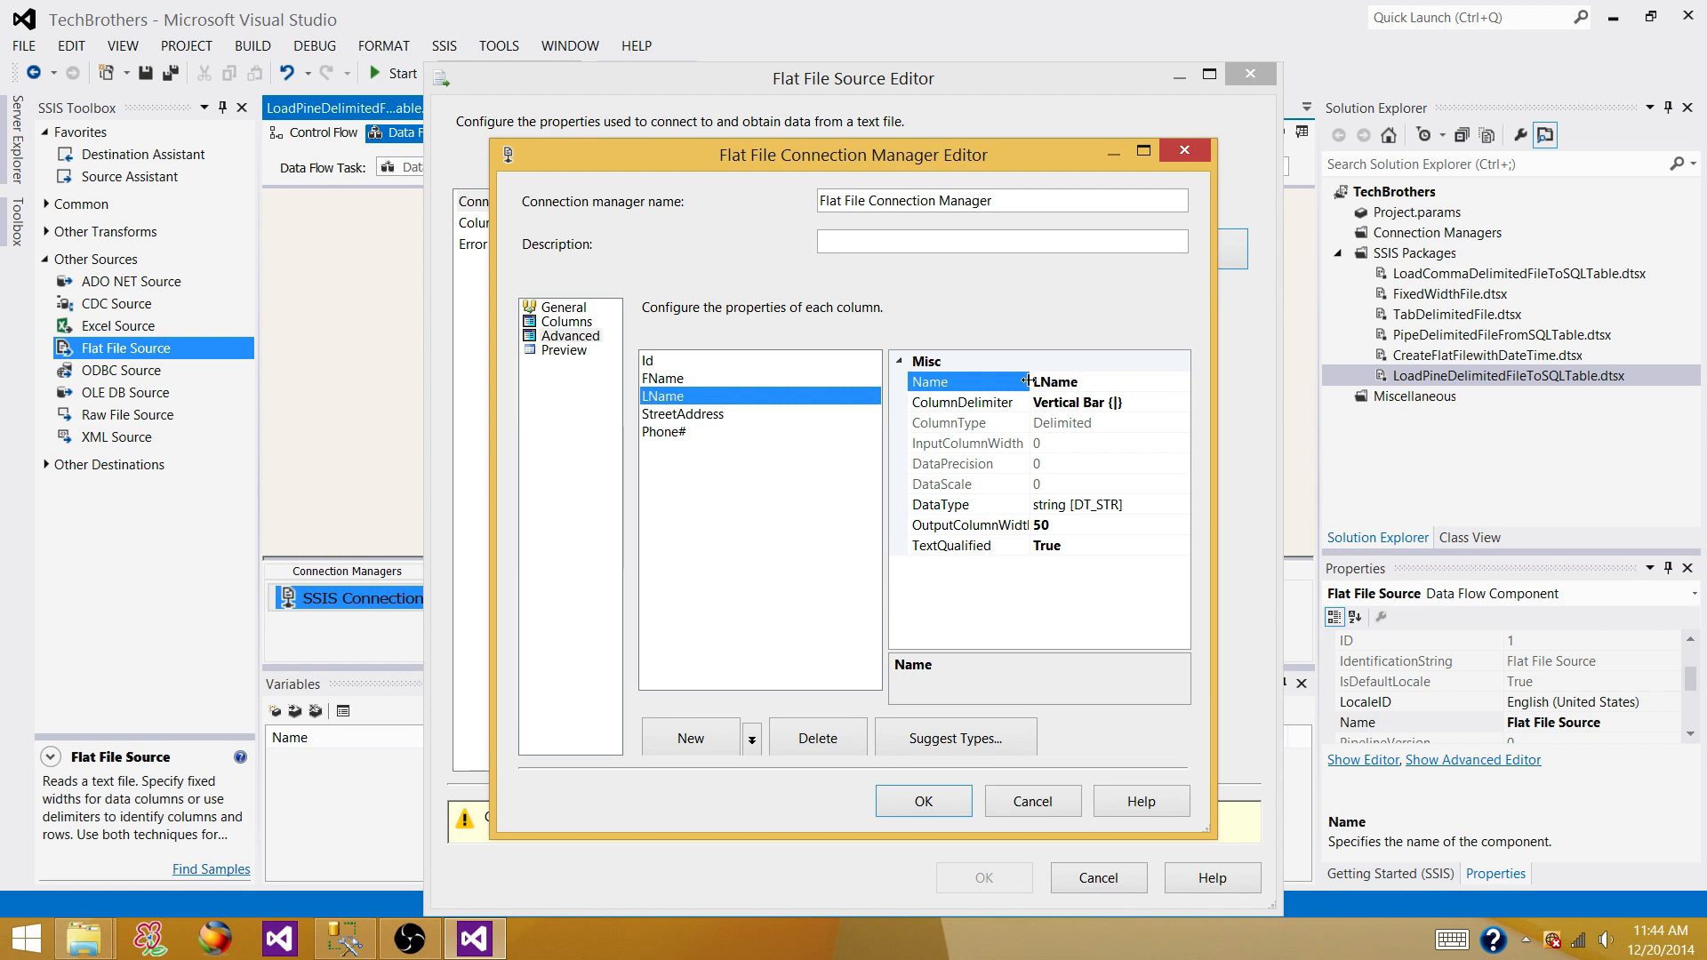
# Step: Rename the StreetAddress column as Address and widen the property name column so the full property names fit
pyautogui.click(705, 416)
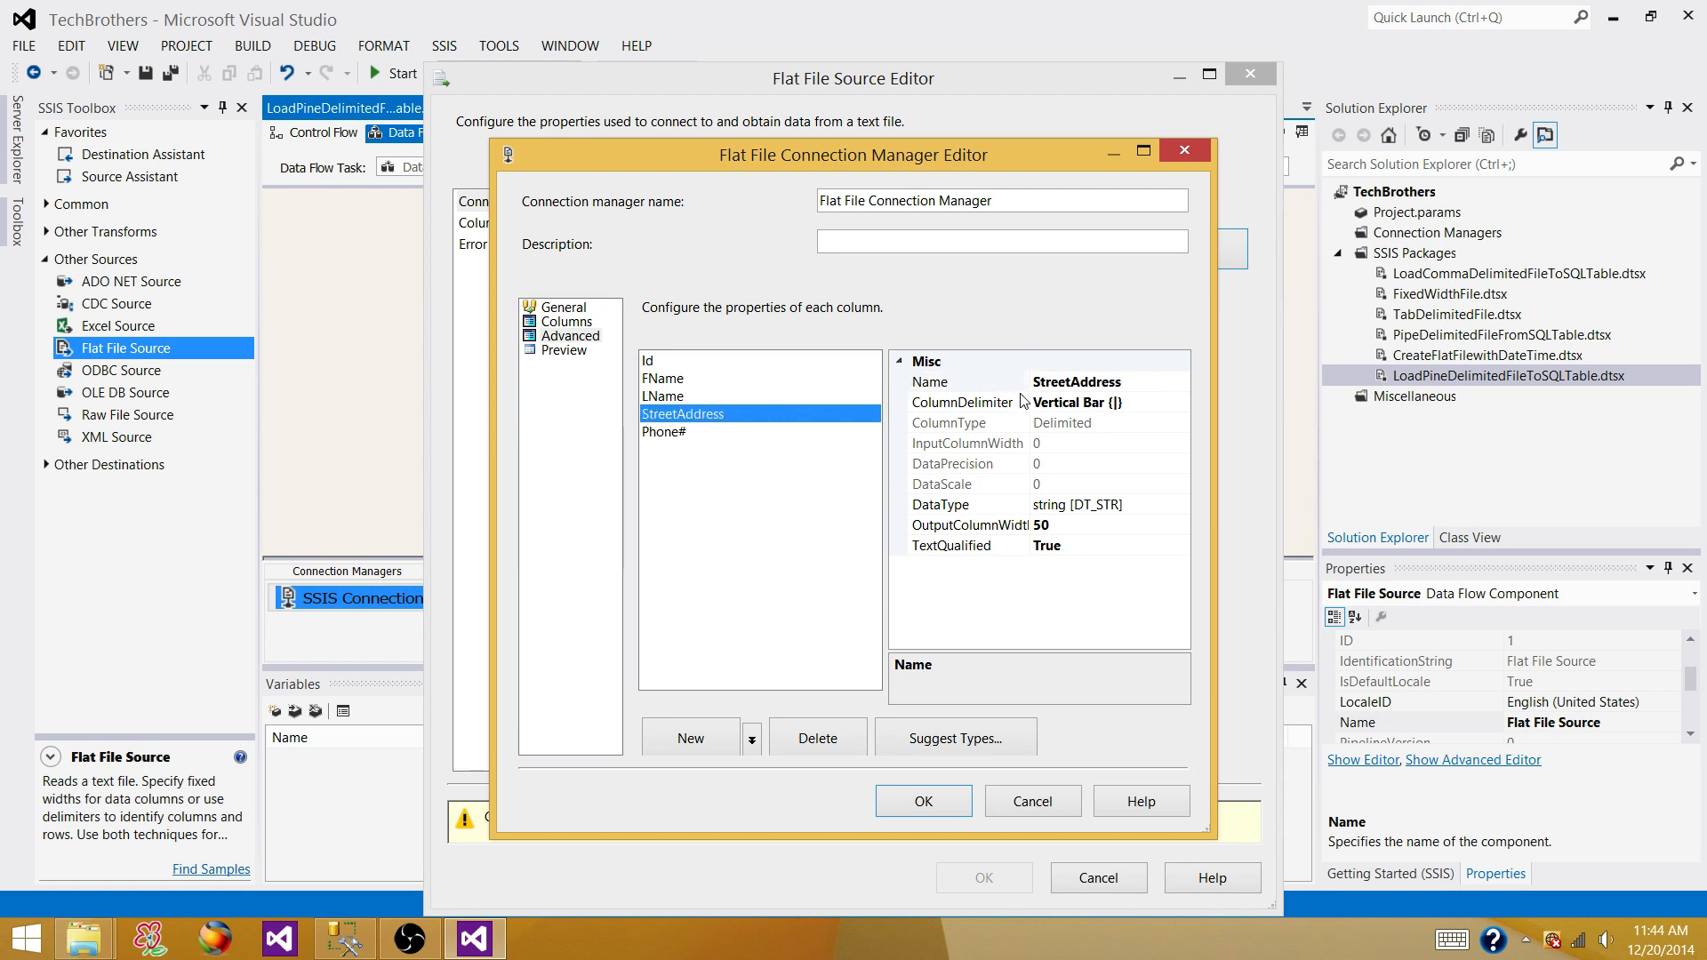
pyautogui.click(992, 385)
pyautogui.doubleClick(992, 384)
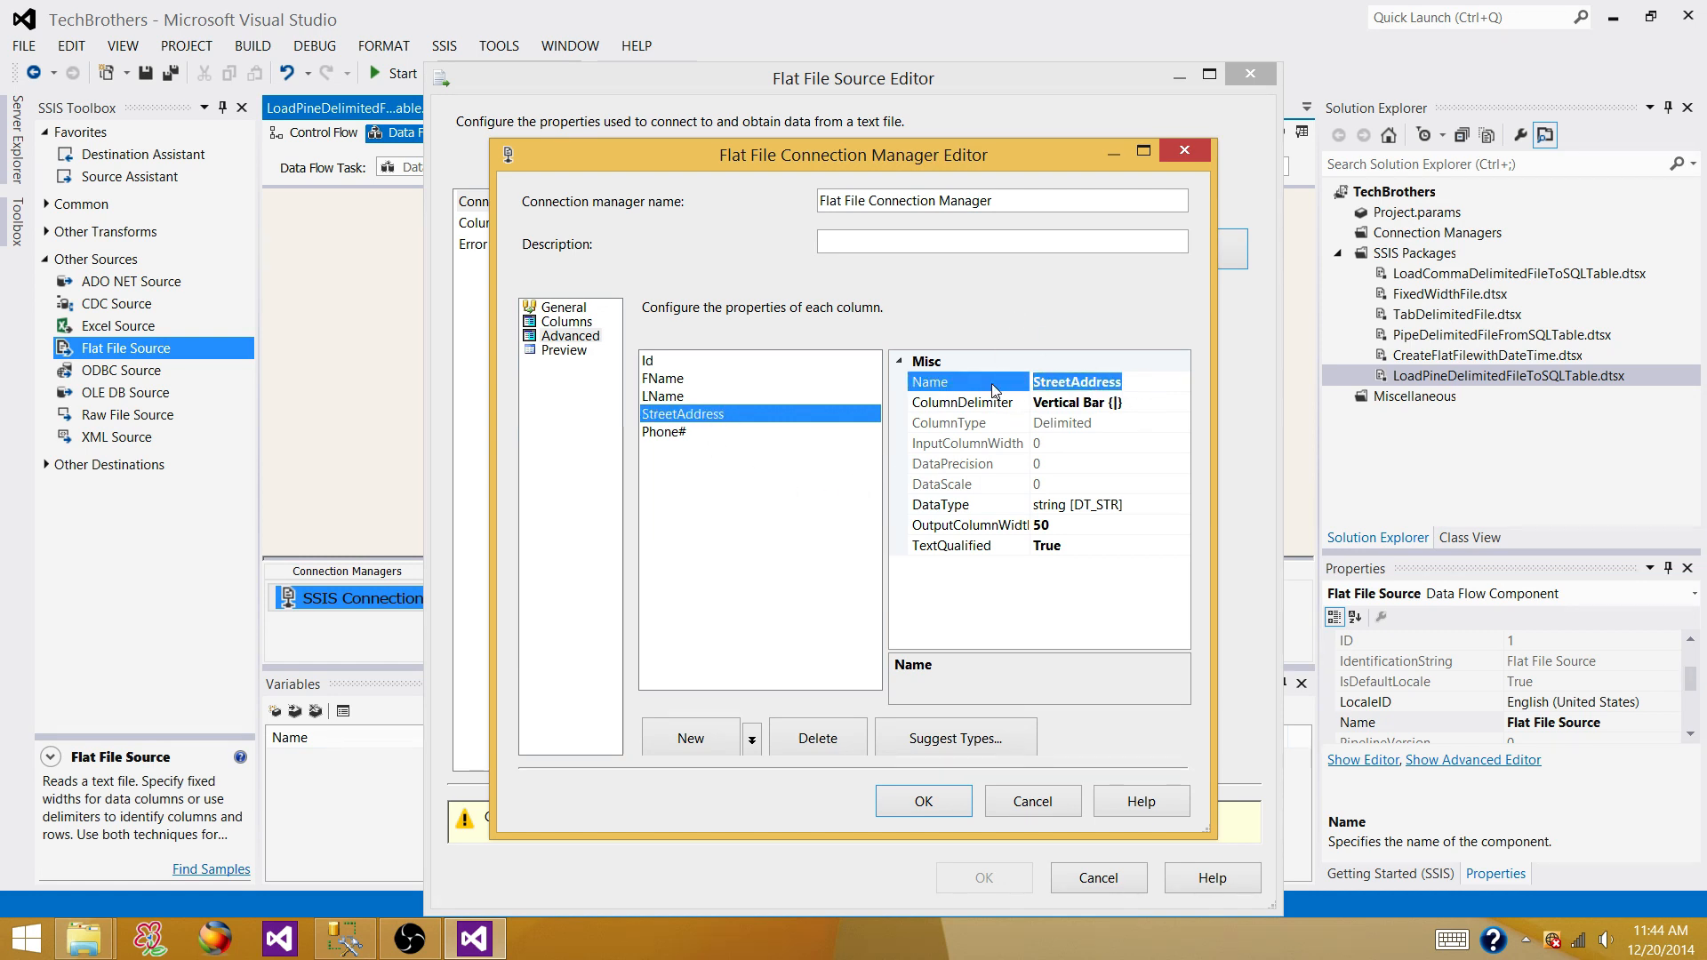
pyautogui.write('Addre')
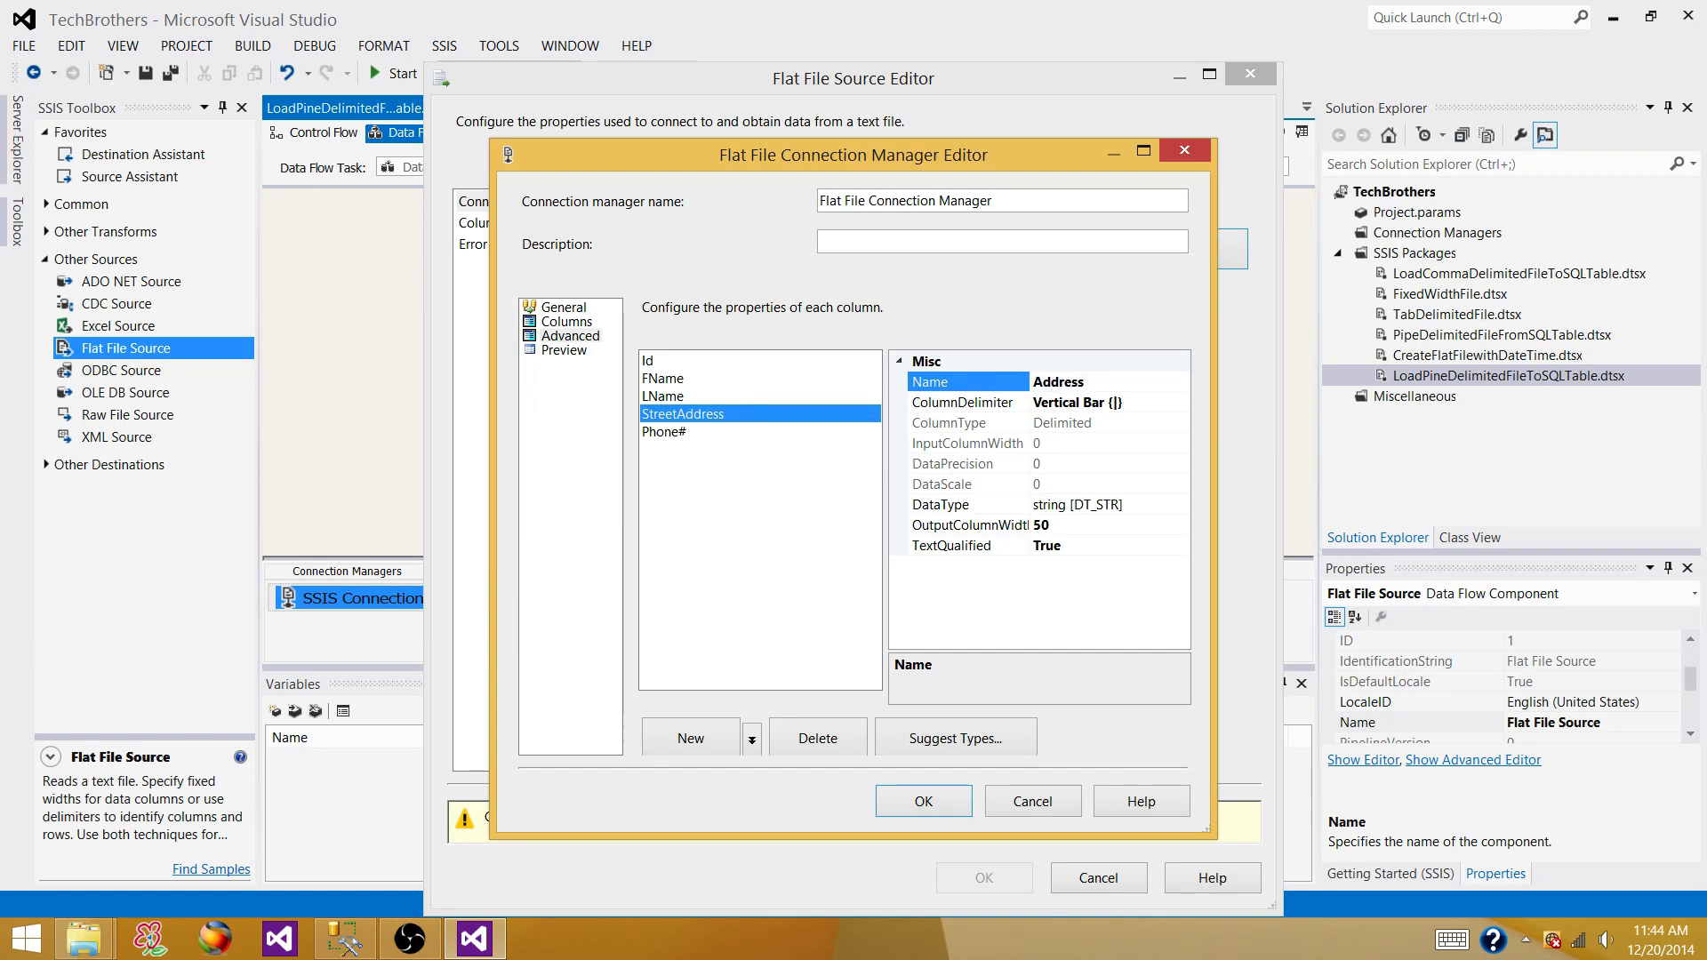
pyautogui.press('Return')
pyautogui.moveTo(1040, 380); pyautogui.dragTo(1053, 381)
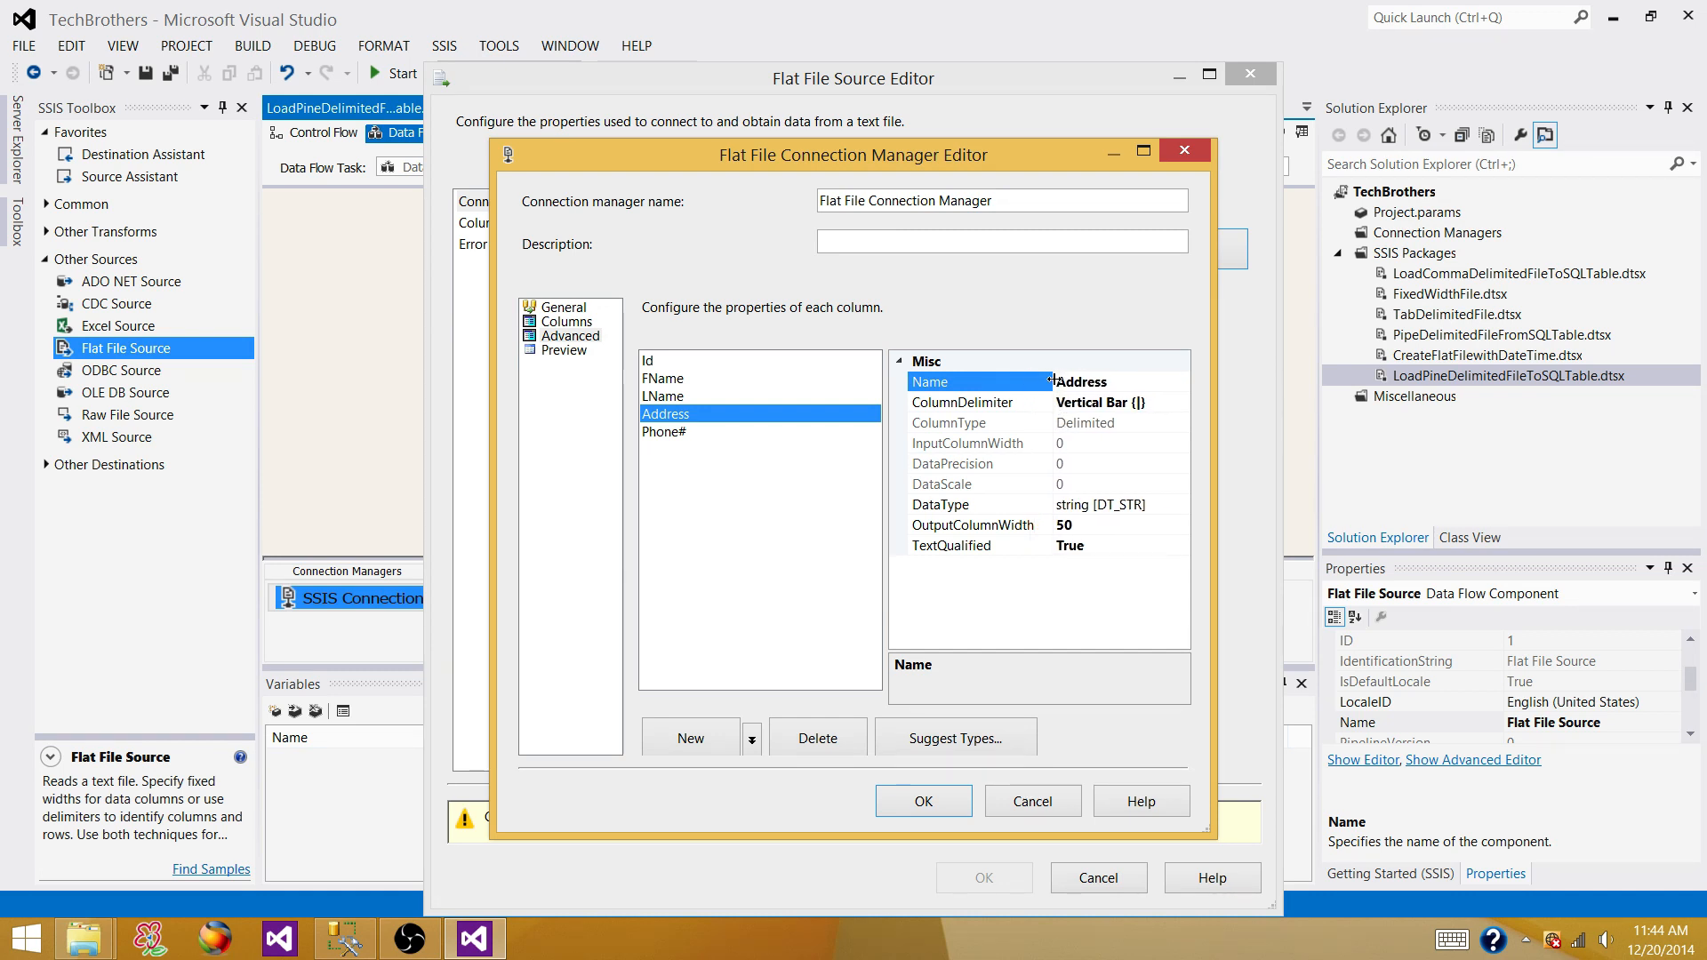
pyautogui.click(777, 531)
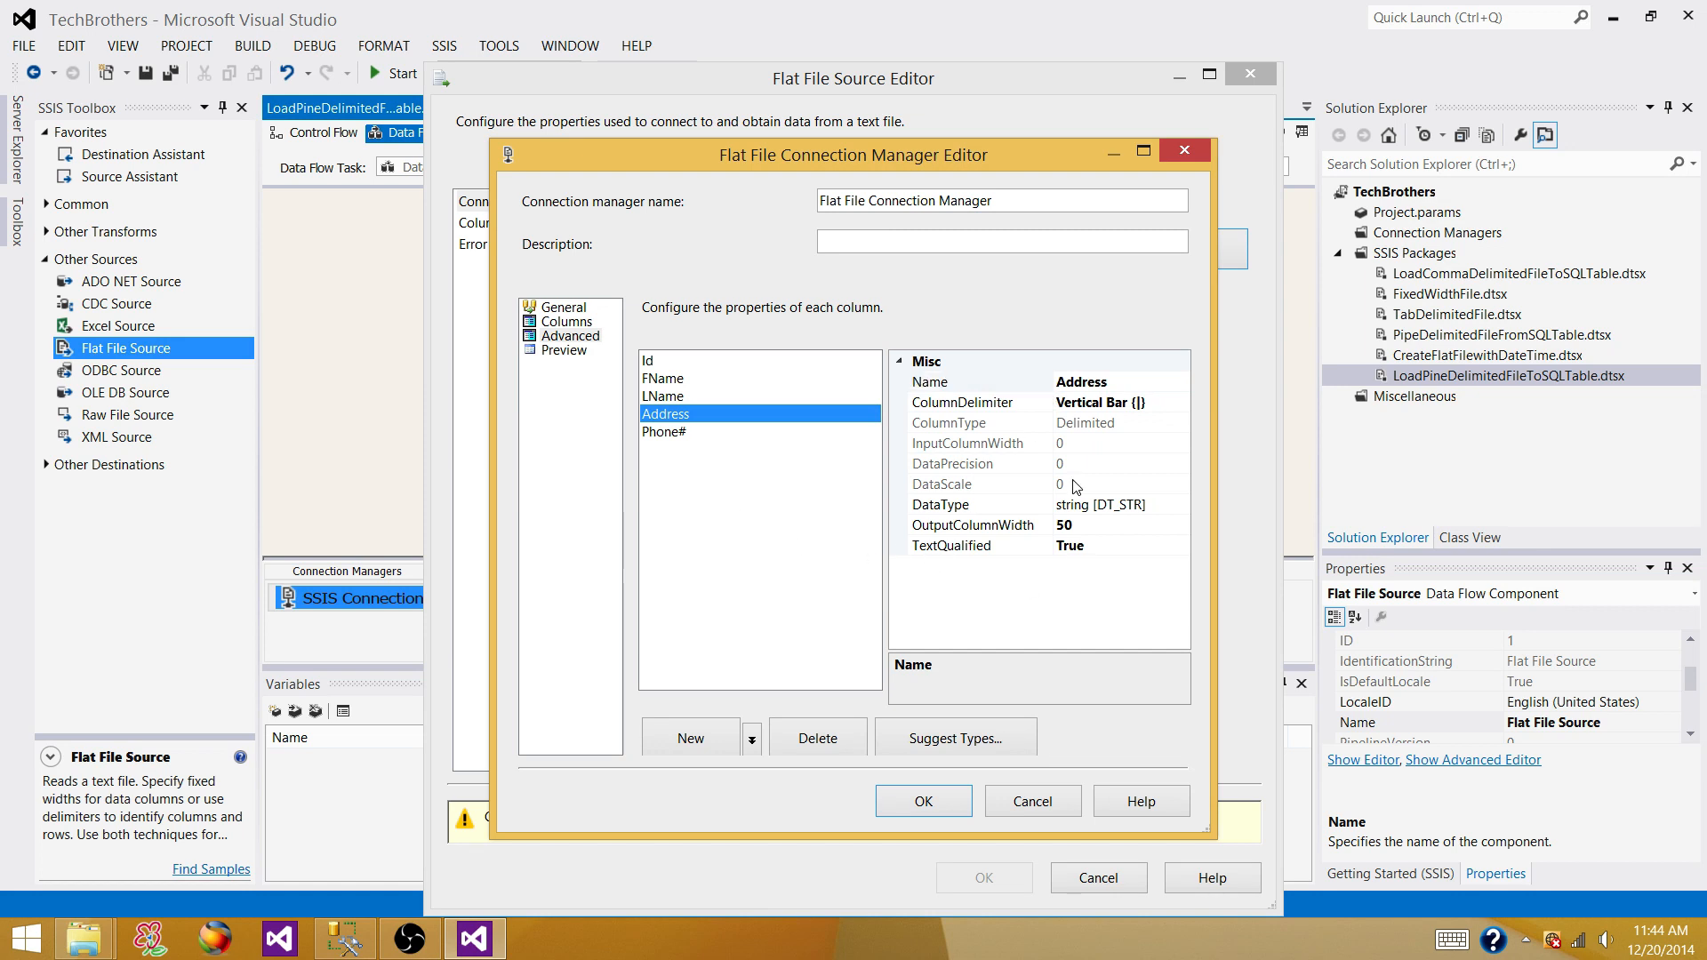
# Step: Preview the parsed rows, accept the flat file connection, then check the Flat File Source's columns and accept its settings
pyautogui.click(570, 355)
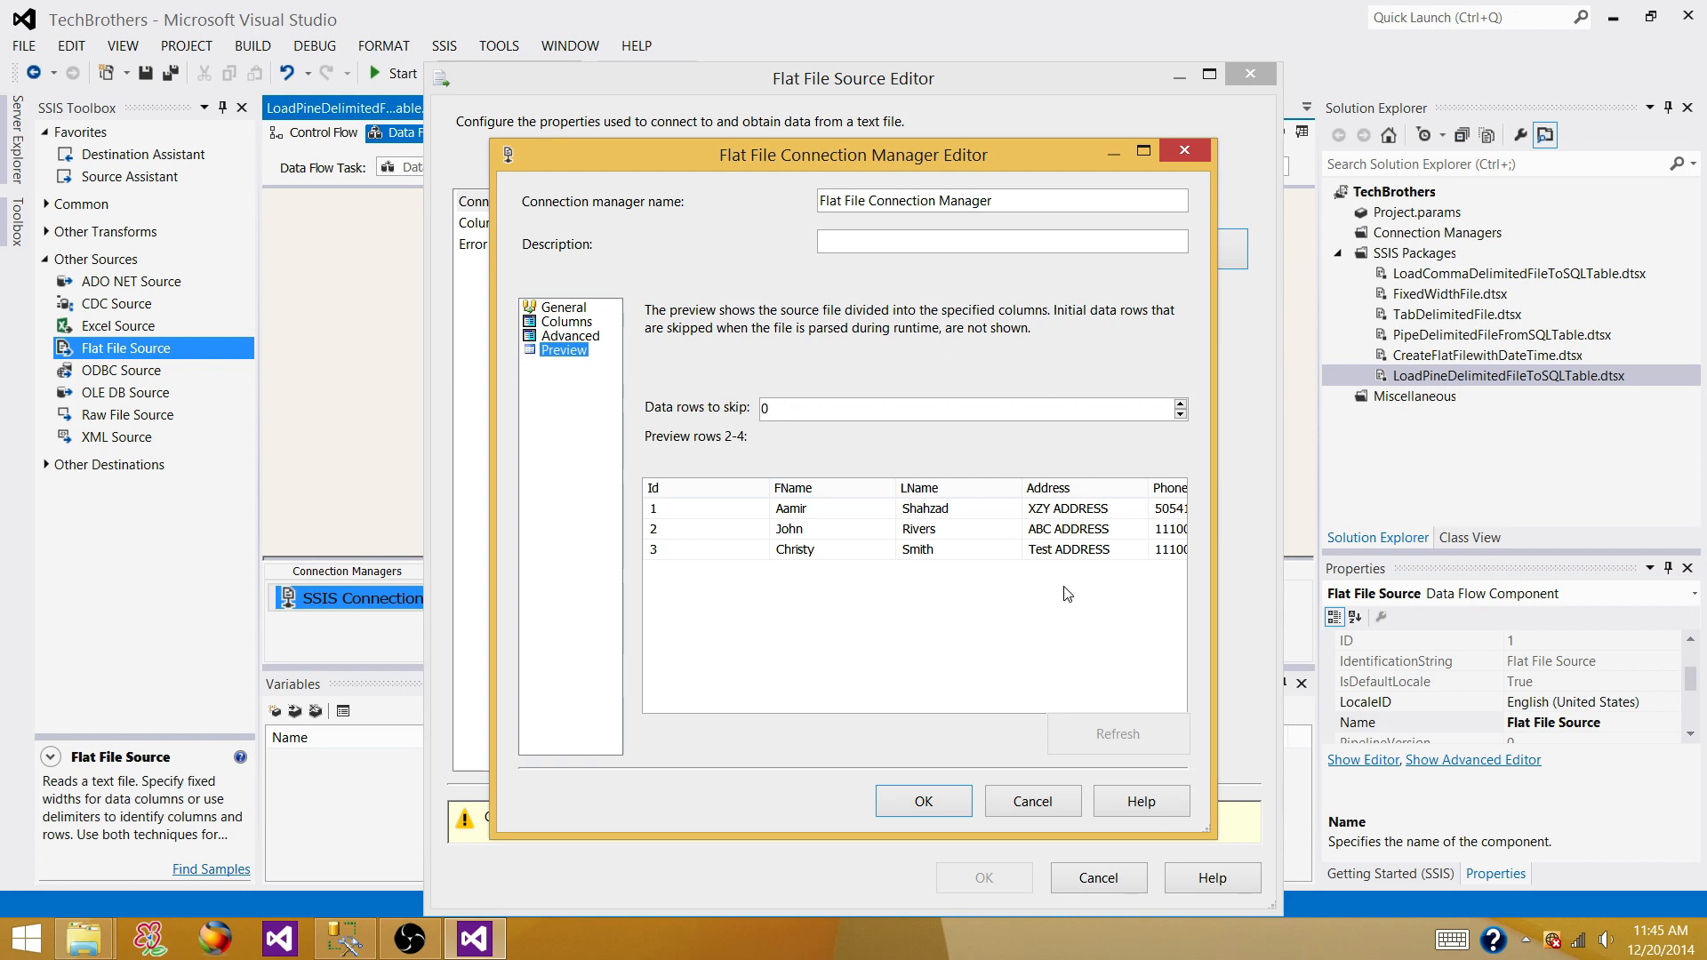
pyautogui.click(915, 810)
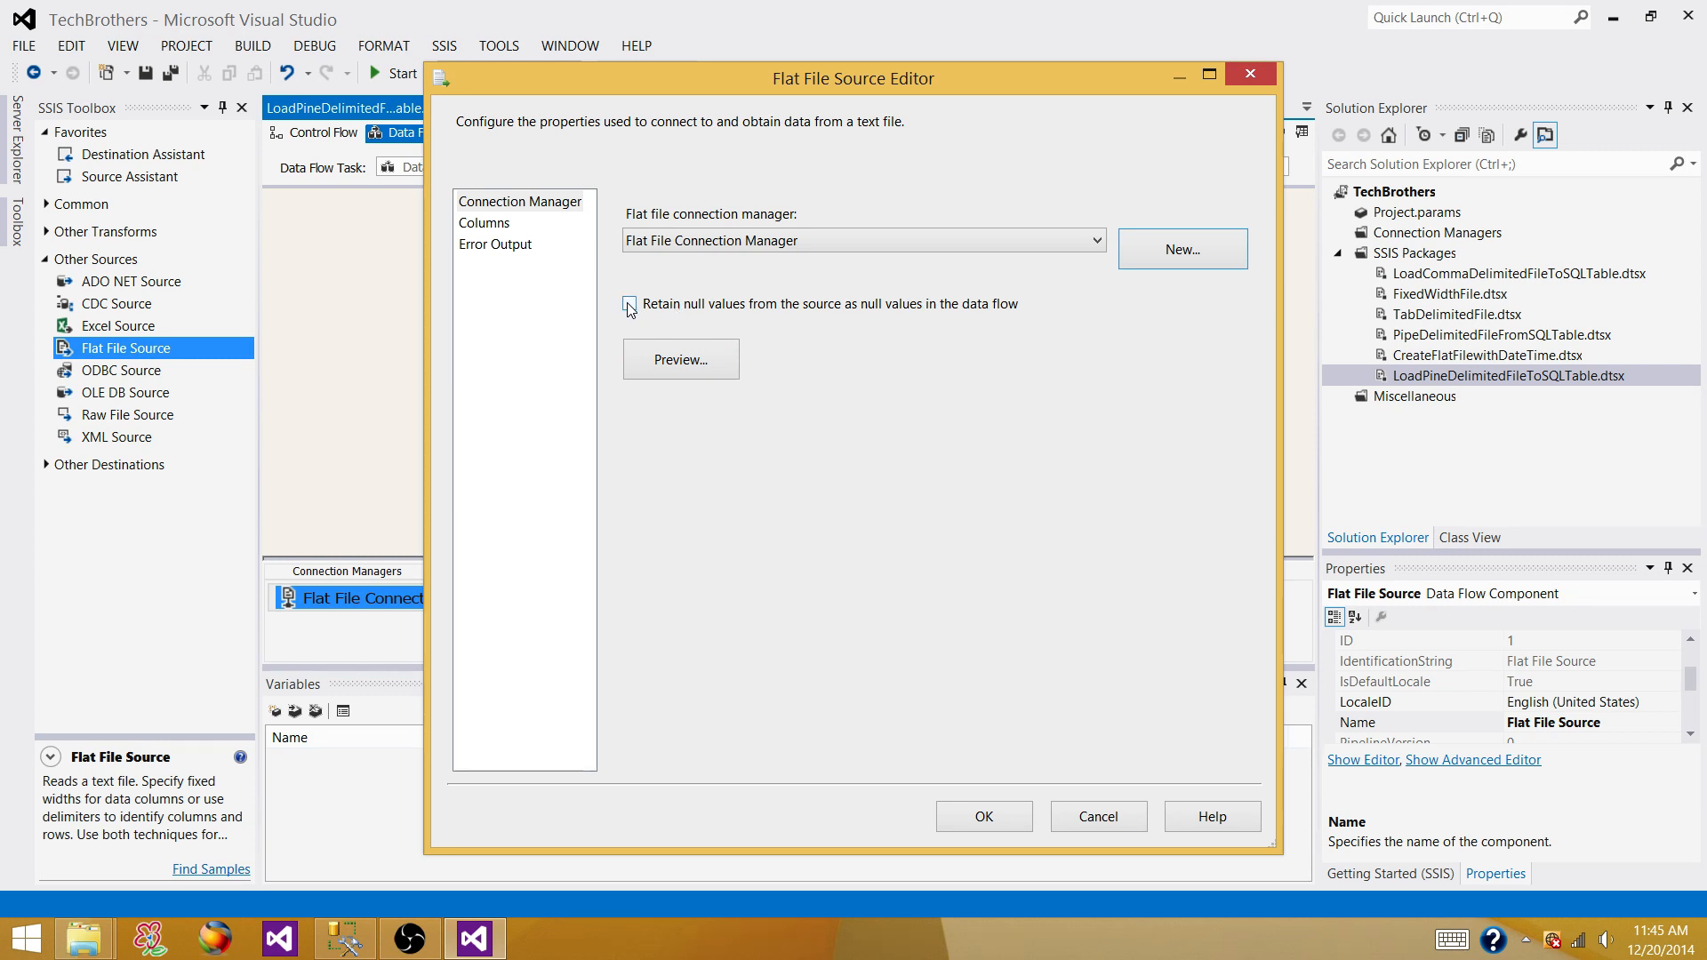
pyautogui.click(495, 230)
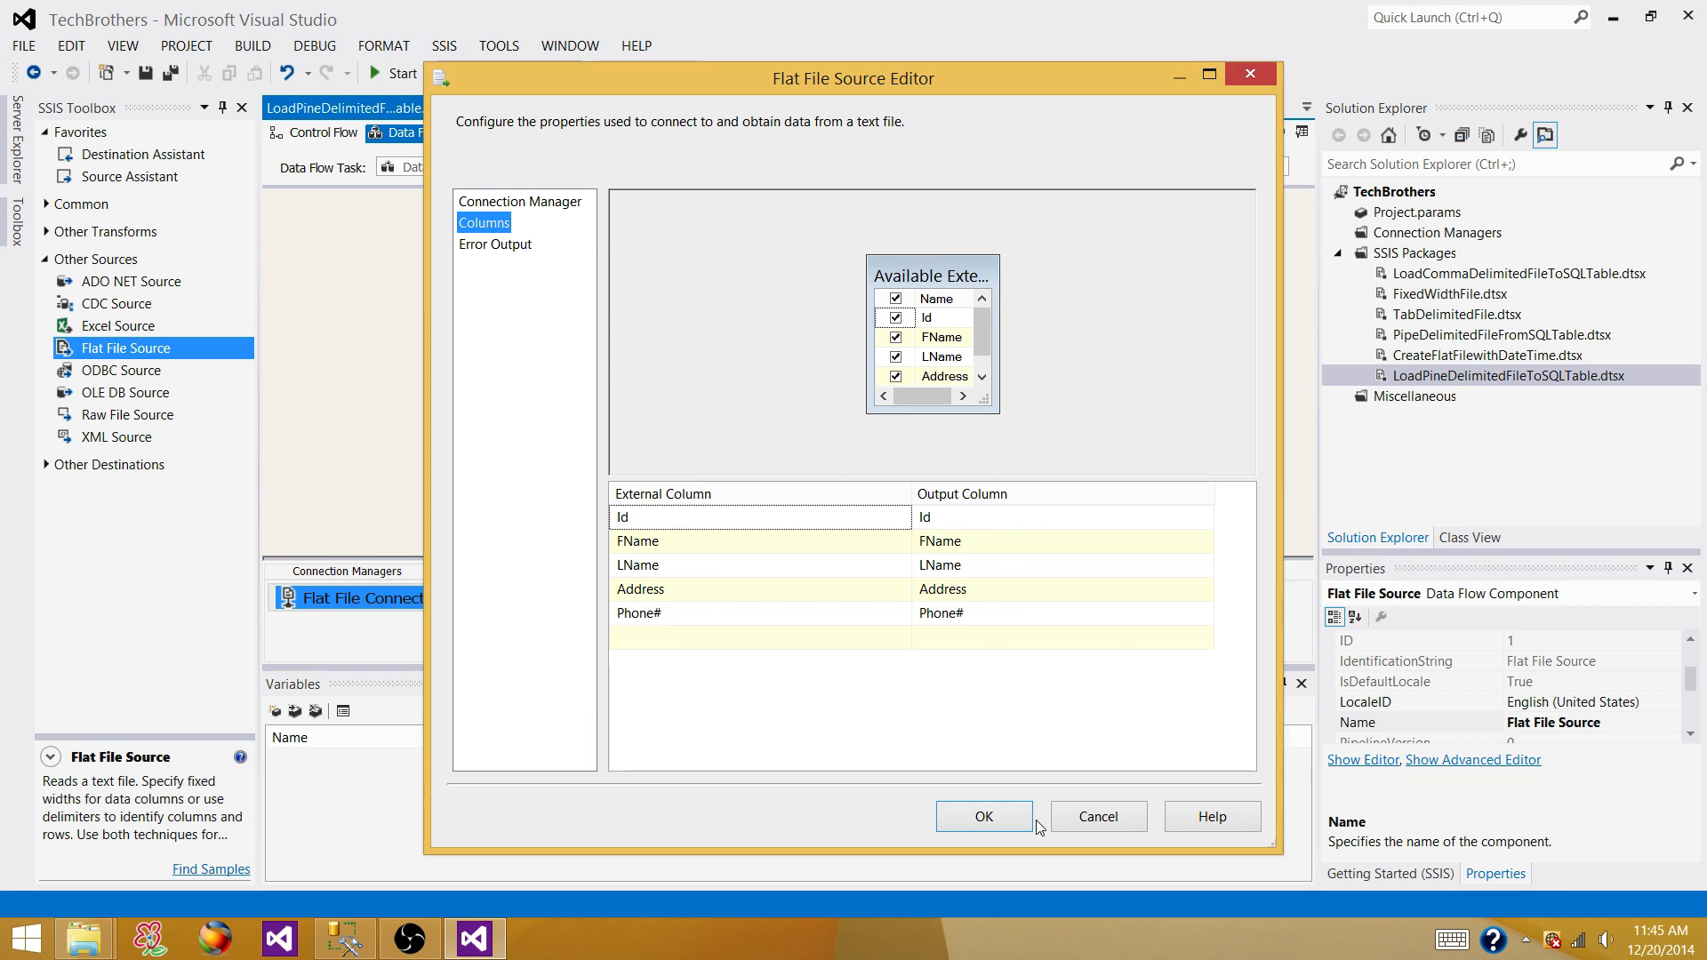
pyautogui.click(983, 818)
pyautogui.click(629, 366)
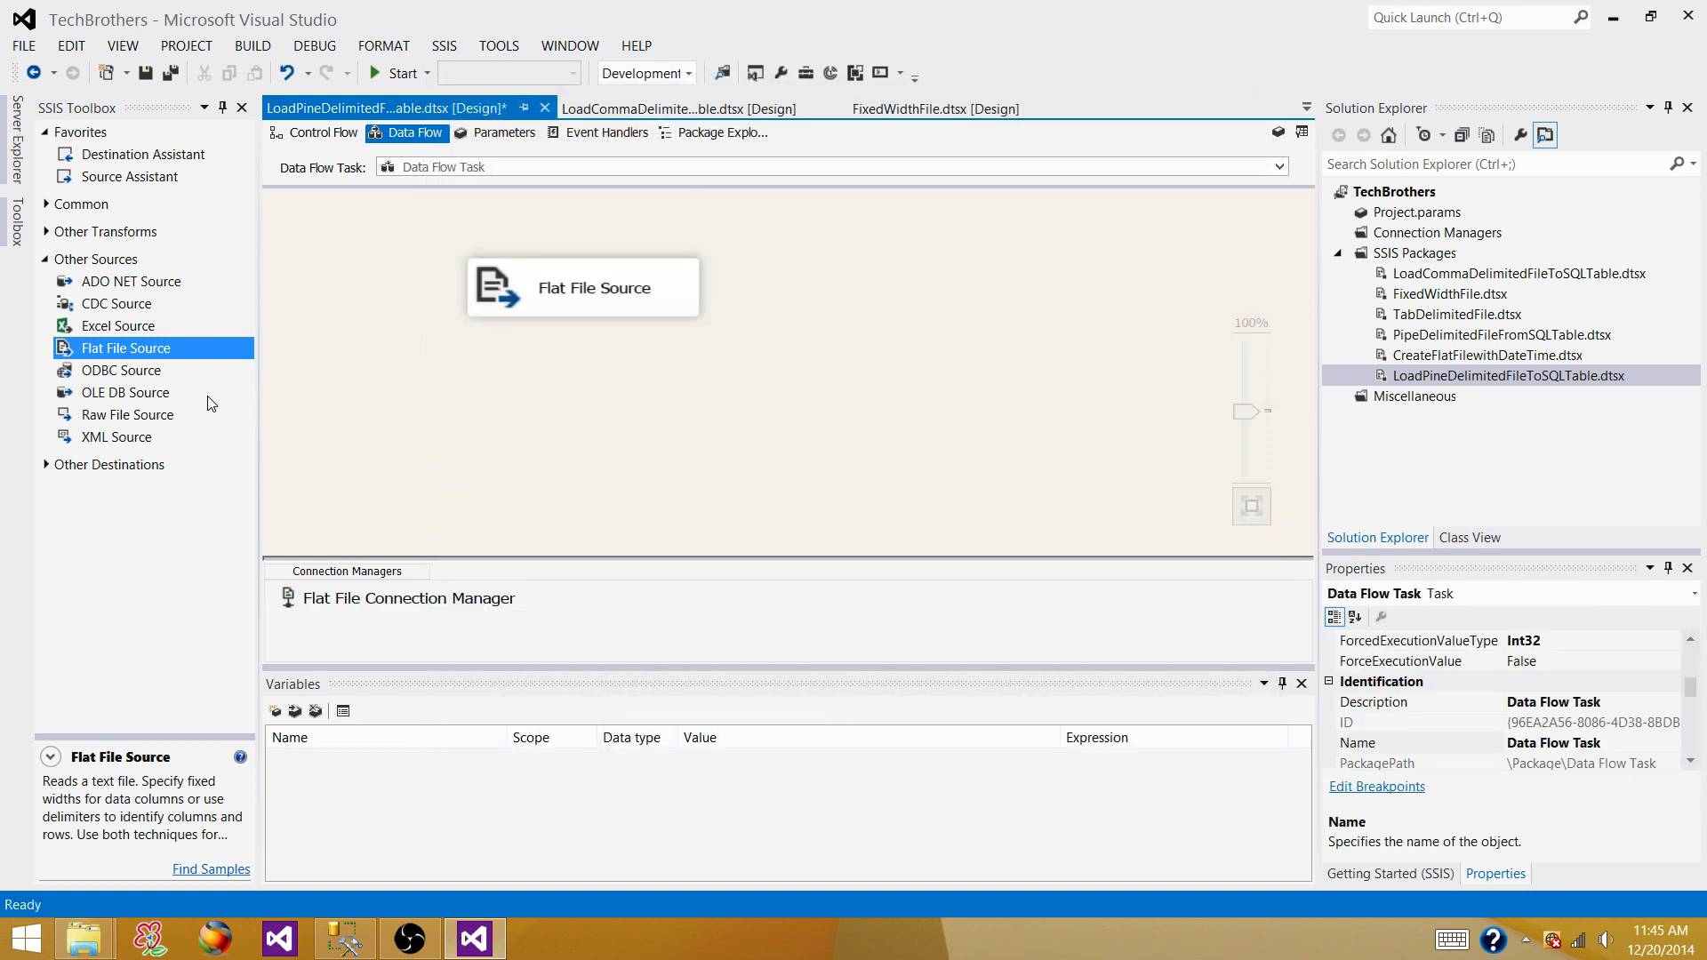
# Step: Add an OLE DB Destination below the Flat File Source and connect the source's regular data output to it
pyautogui.click(46, 259)
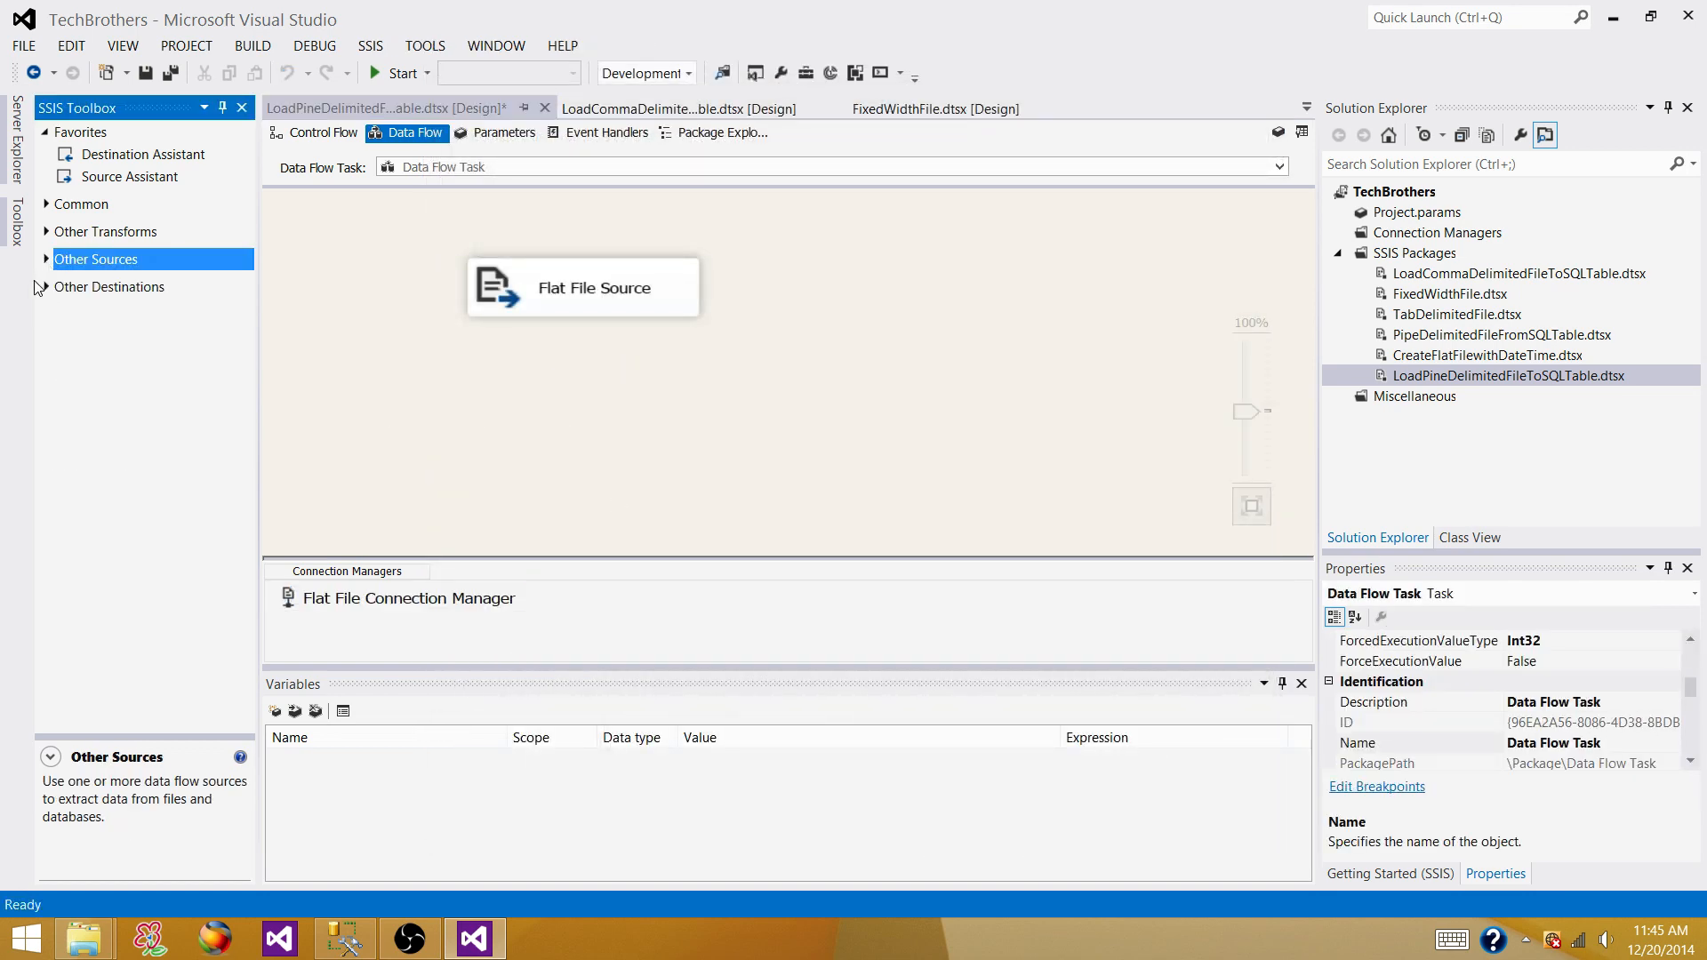
pyautogui.click(46, 287)
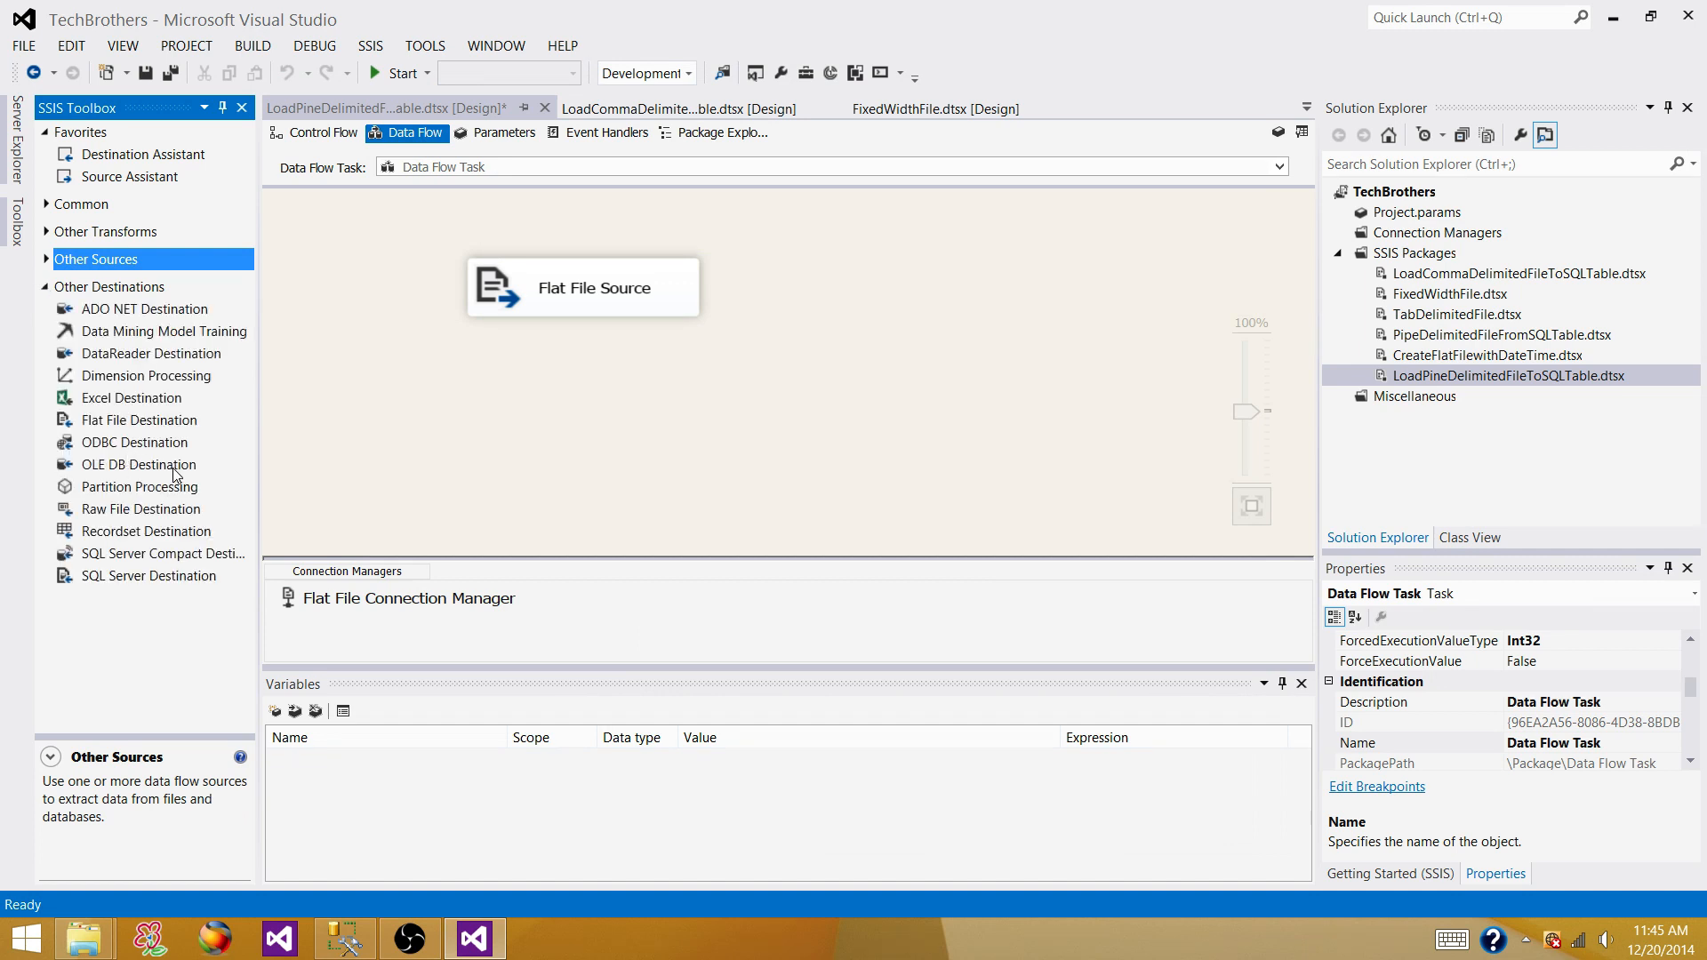
pyautogui.moveTo(137, 466); pyautogui.dragTo(469, 397)
pyautogui.click(608, 308)
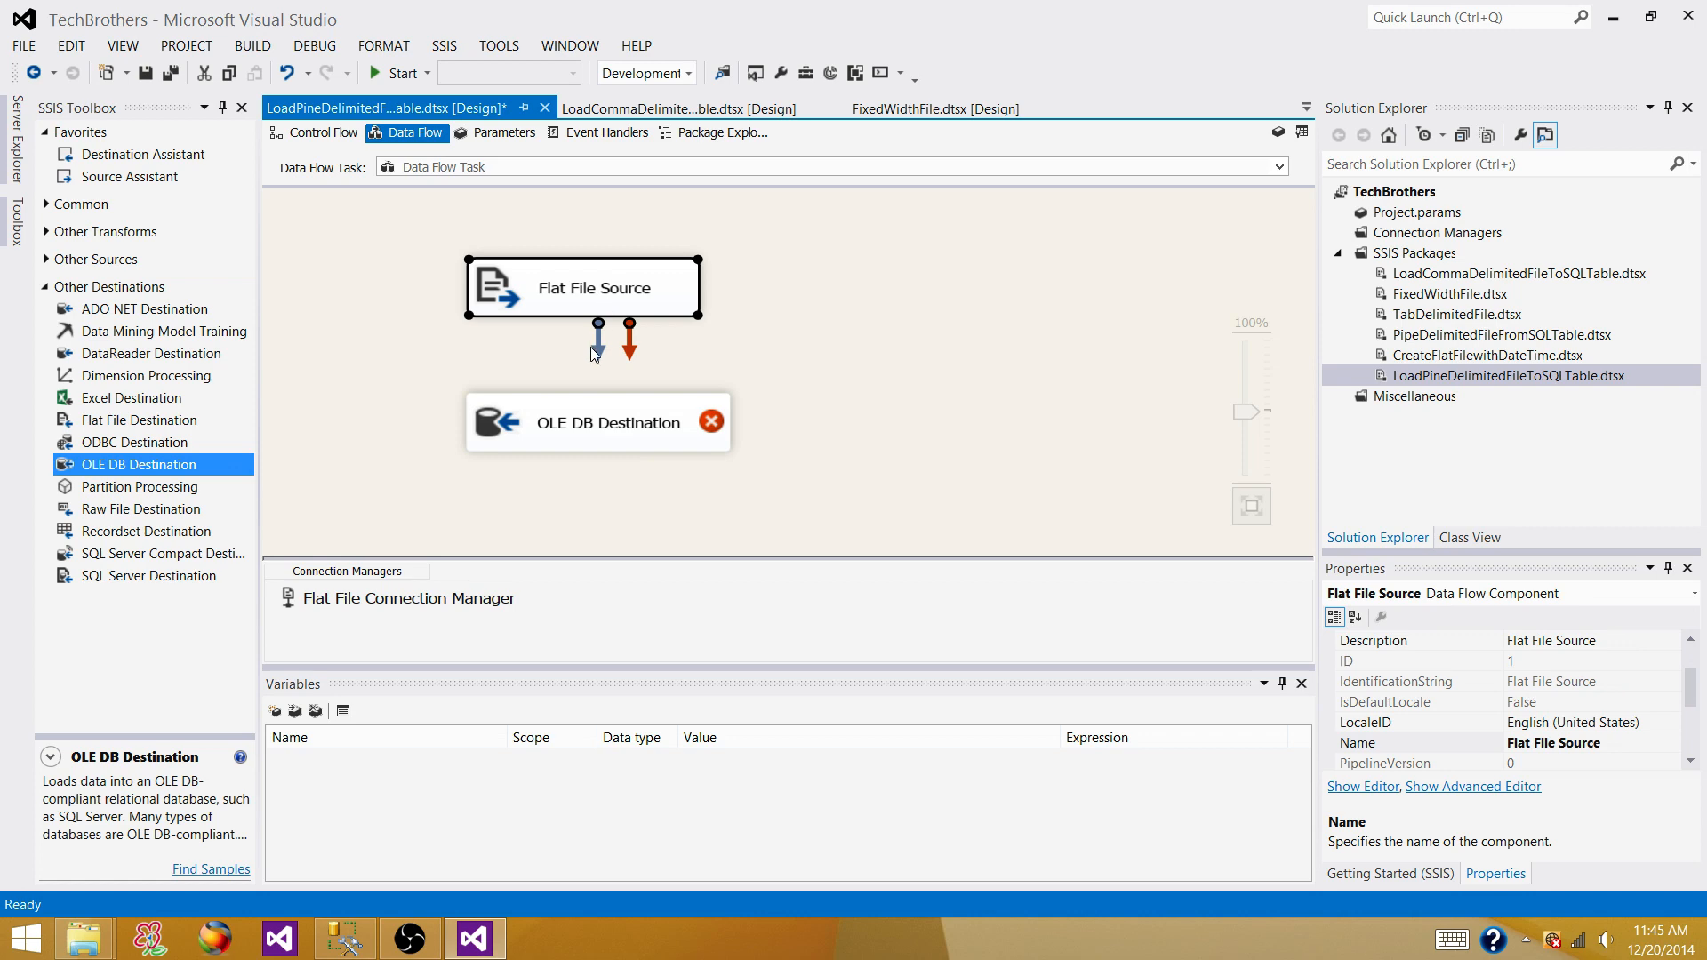
pyautogui.moveTo(591, 347); pyautogui.dragTo(606, 440)
pyautogui.click(793, 385)
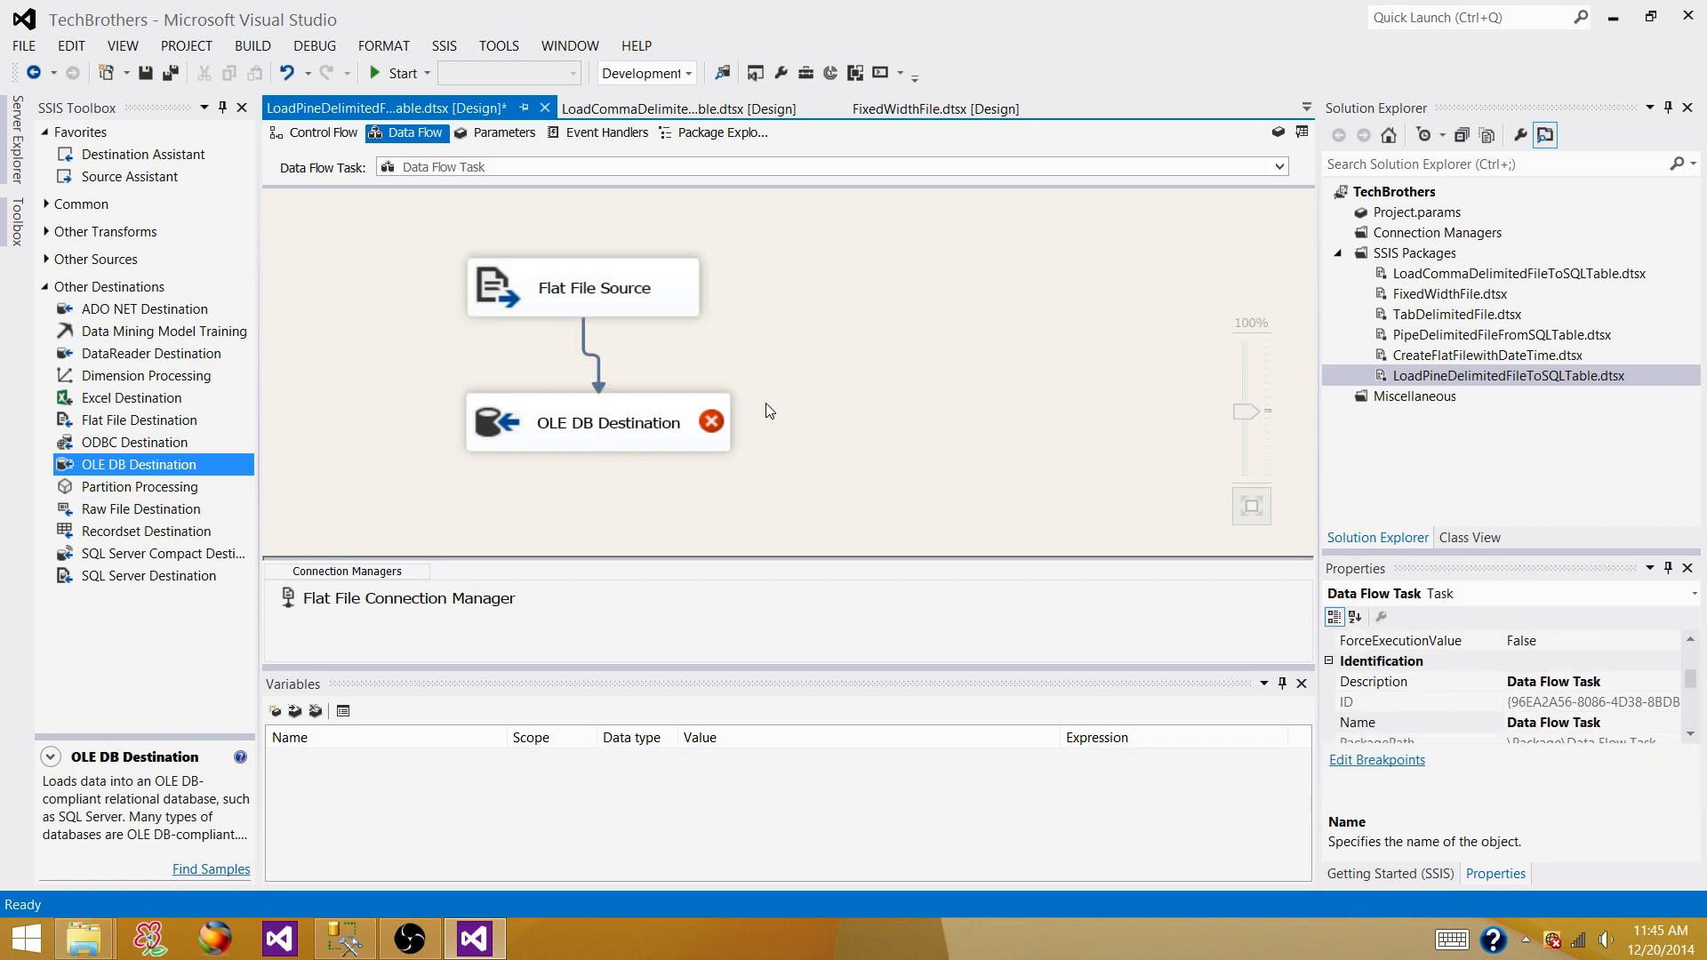
# Step: Edit the OLE DB Destination, start configuring a new connection manager and delete the saved TestDB data connection
pyautogui.doubleClick(708, 415)
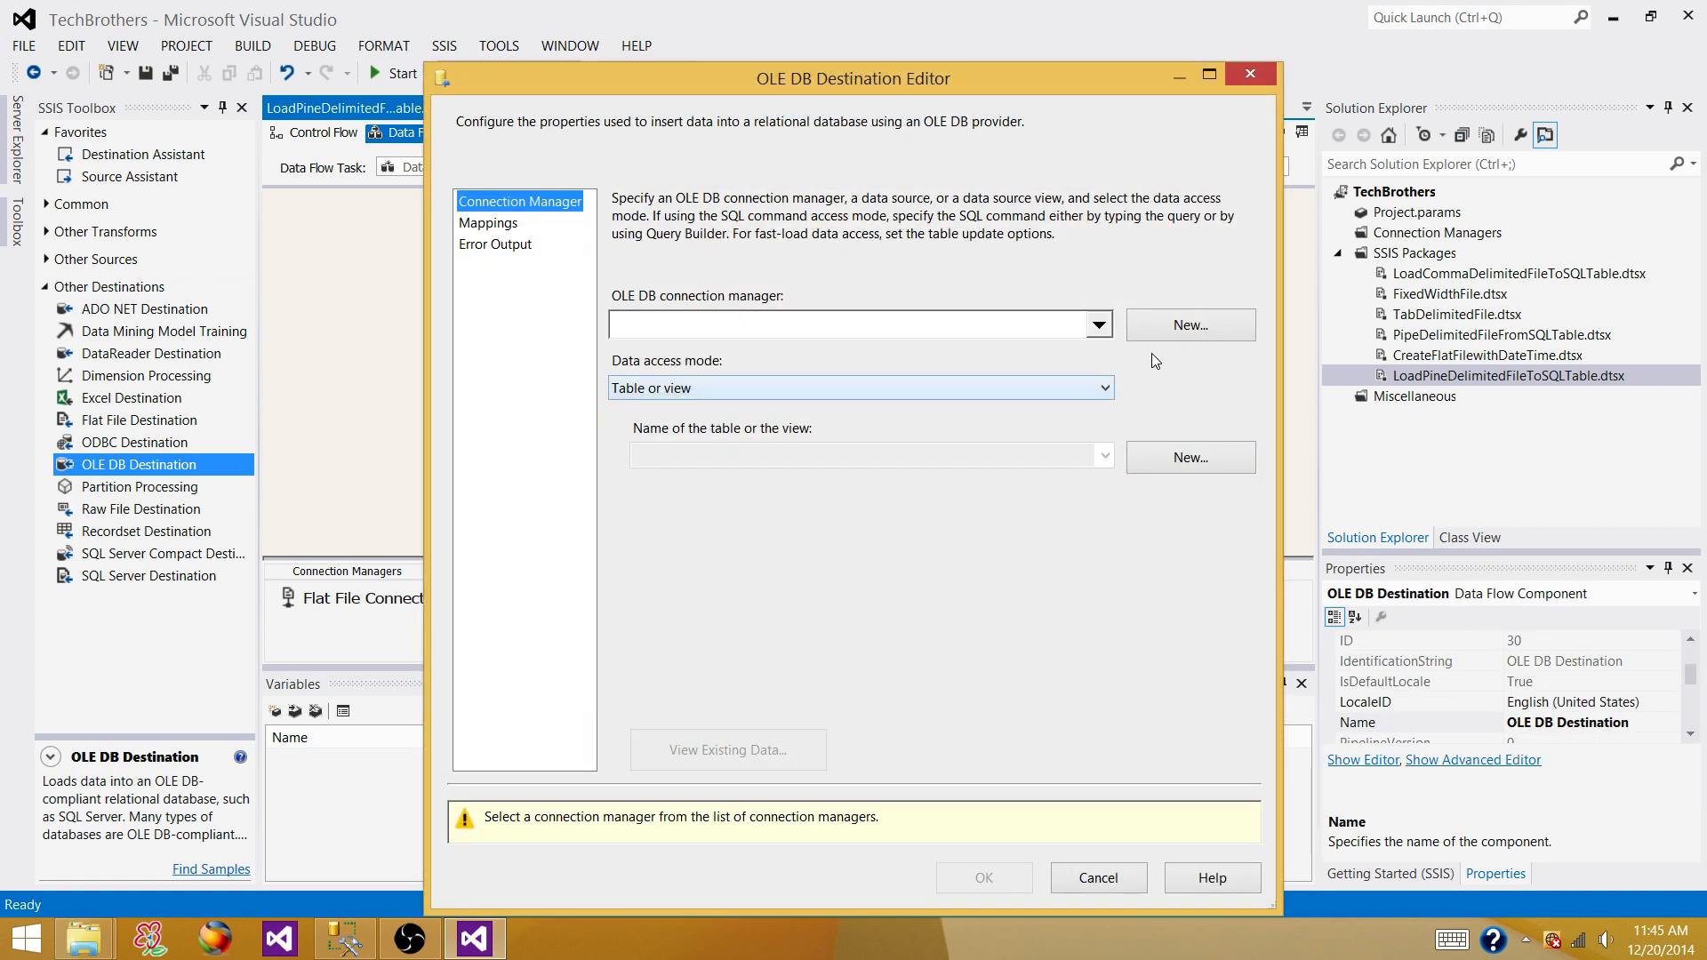
pyautogui.click(1198, 327)
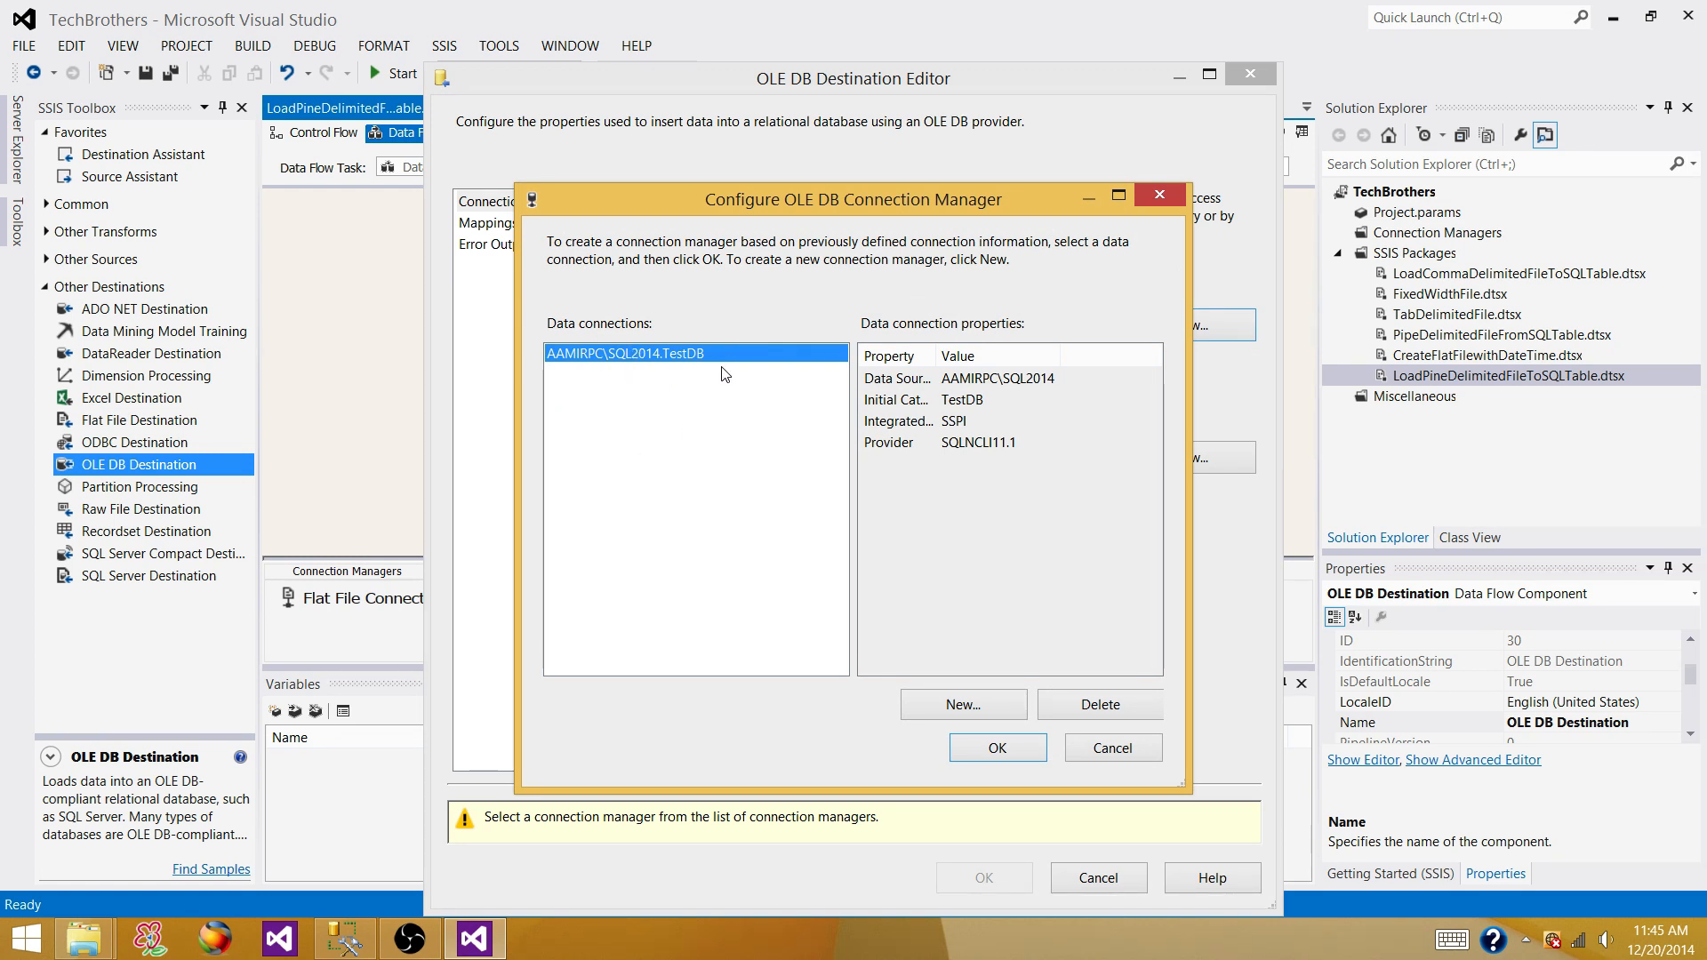
pyautogui.click(1089, 705)
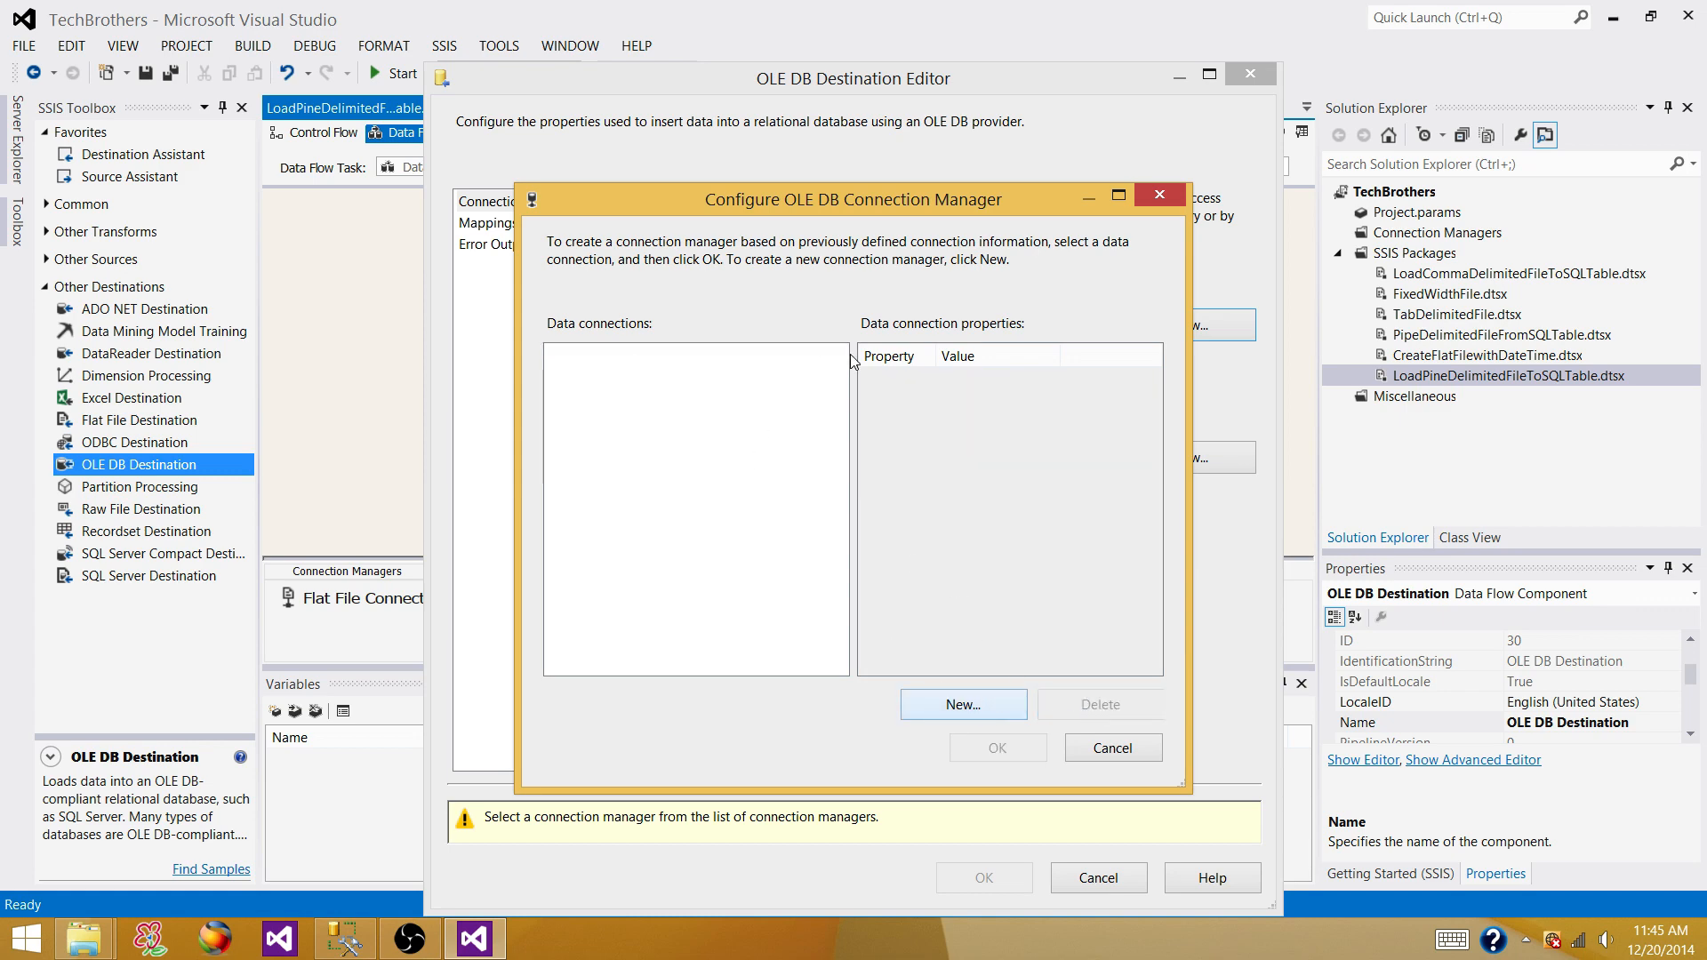
# Step: Create and test an OLE DB connection to database TestDB on server AAMIRPC\SQL2014 and assign it to the destination
pyautogui.click(962, 704)
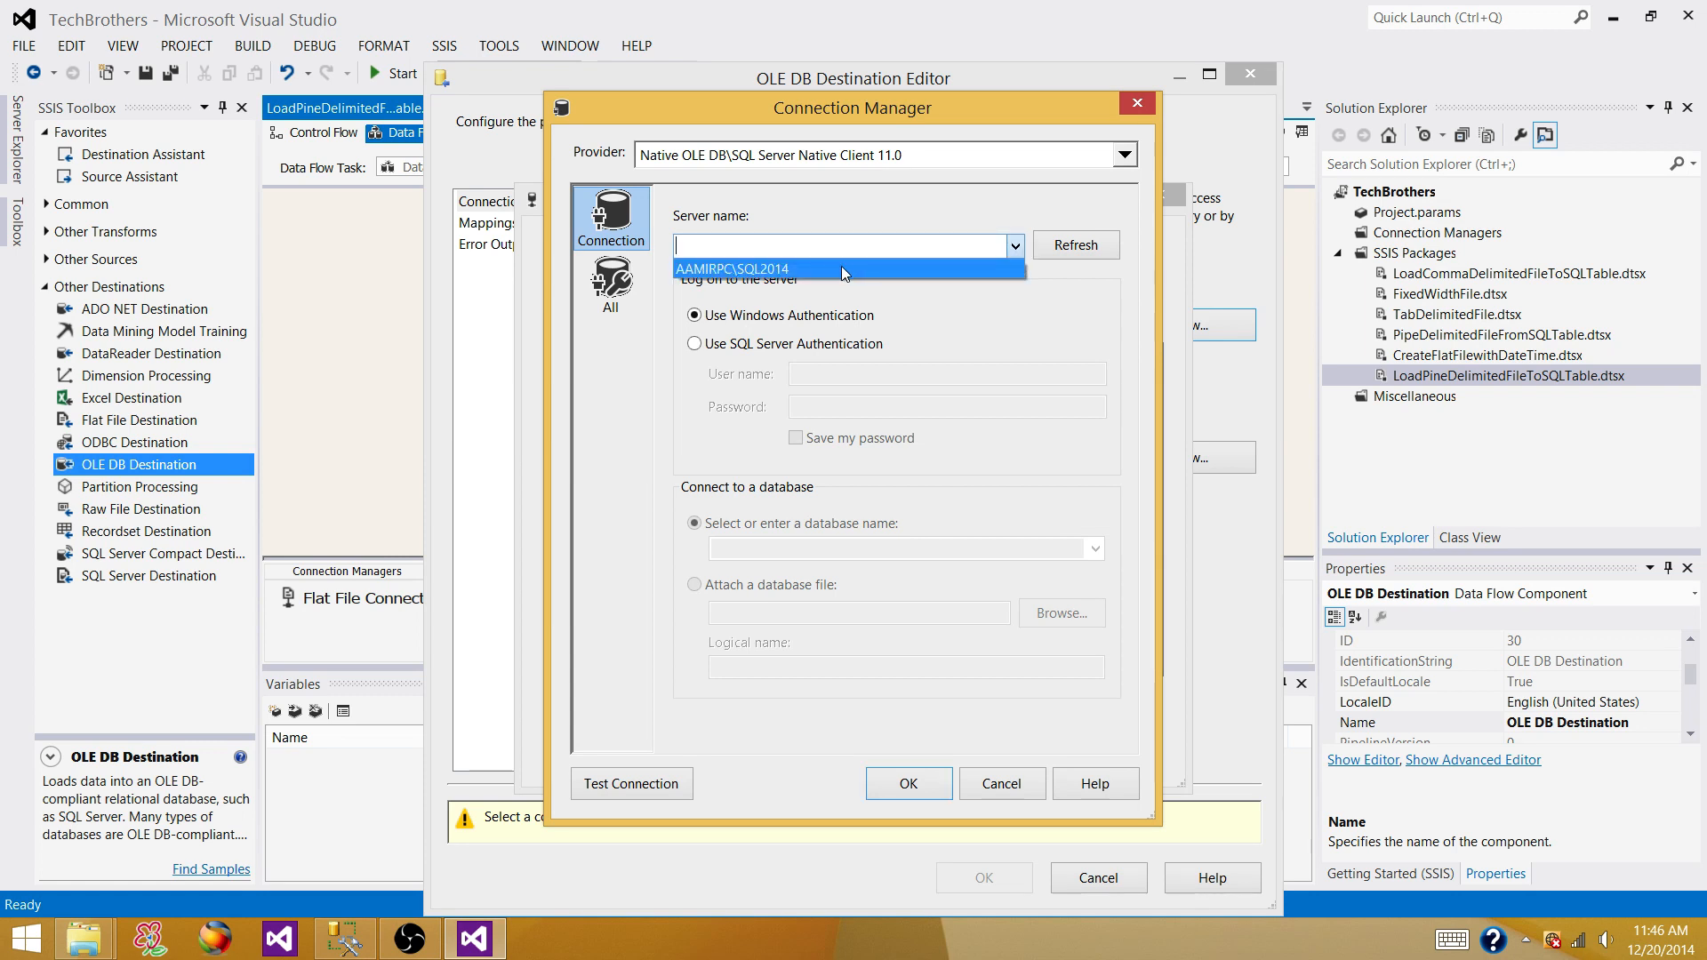
pyautogui.click(841, 265)
pyautogui.click(798, 245)
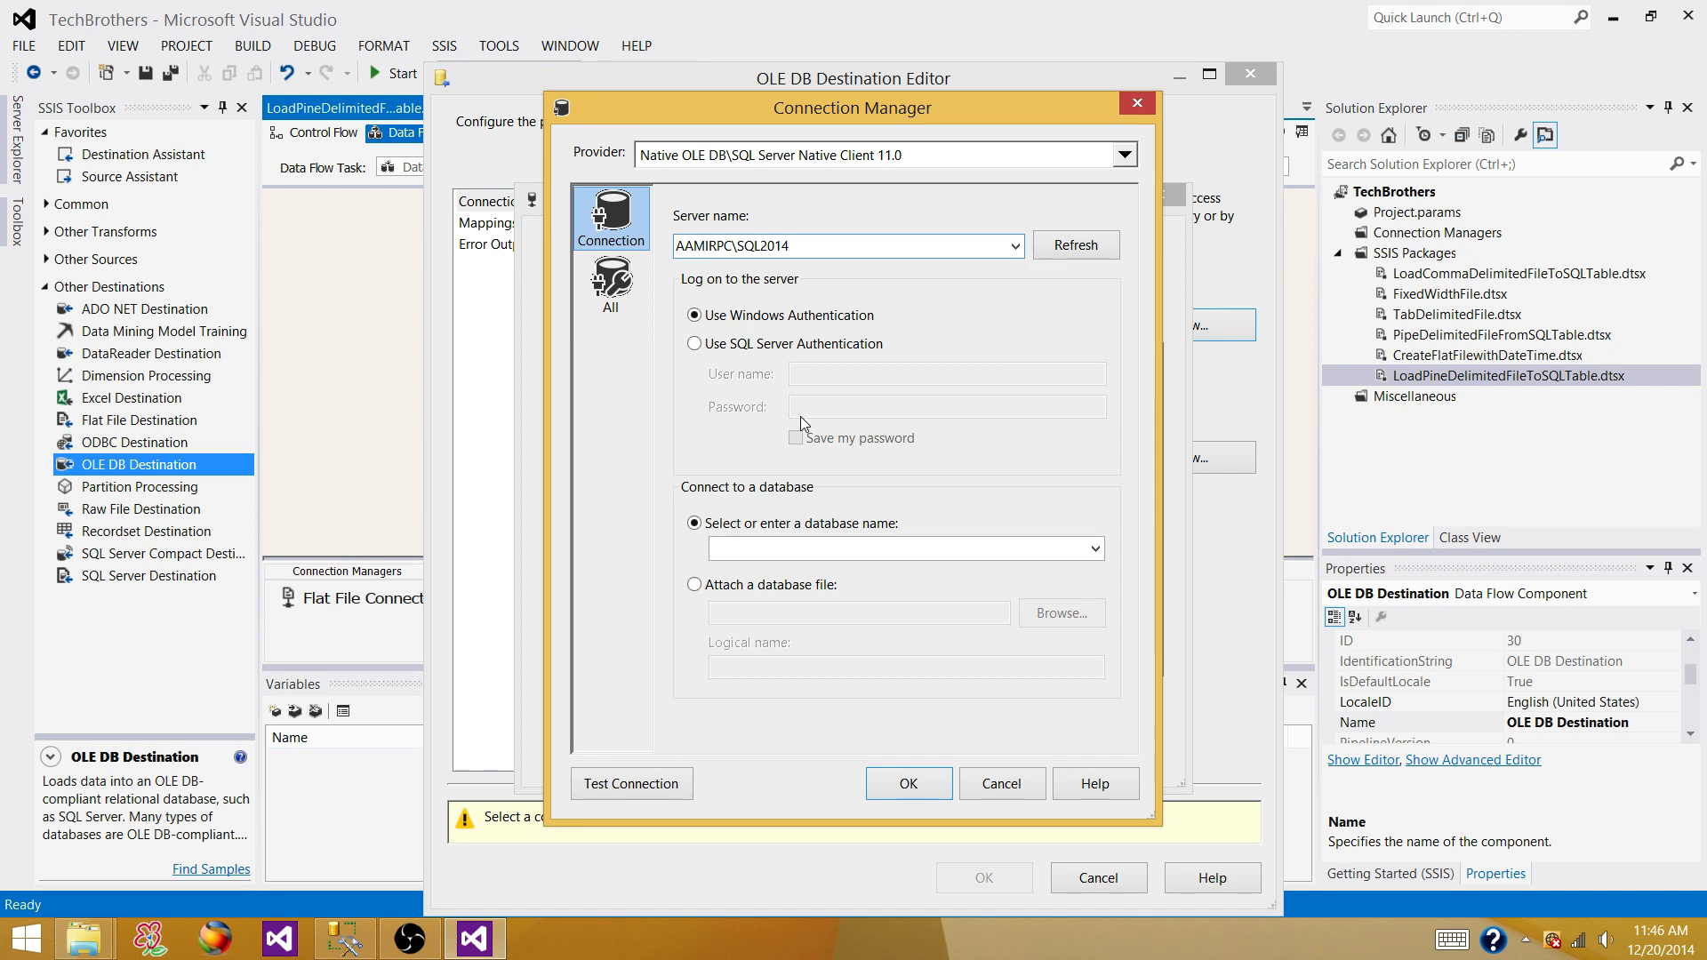
pyautogui.click(812, 551)
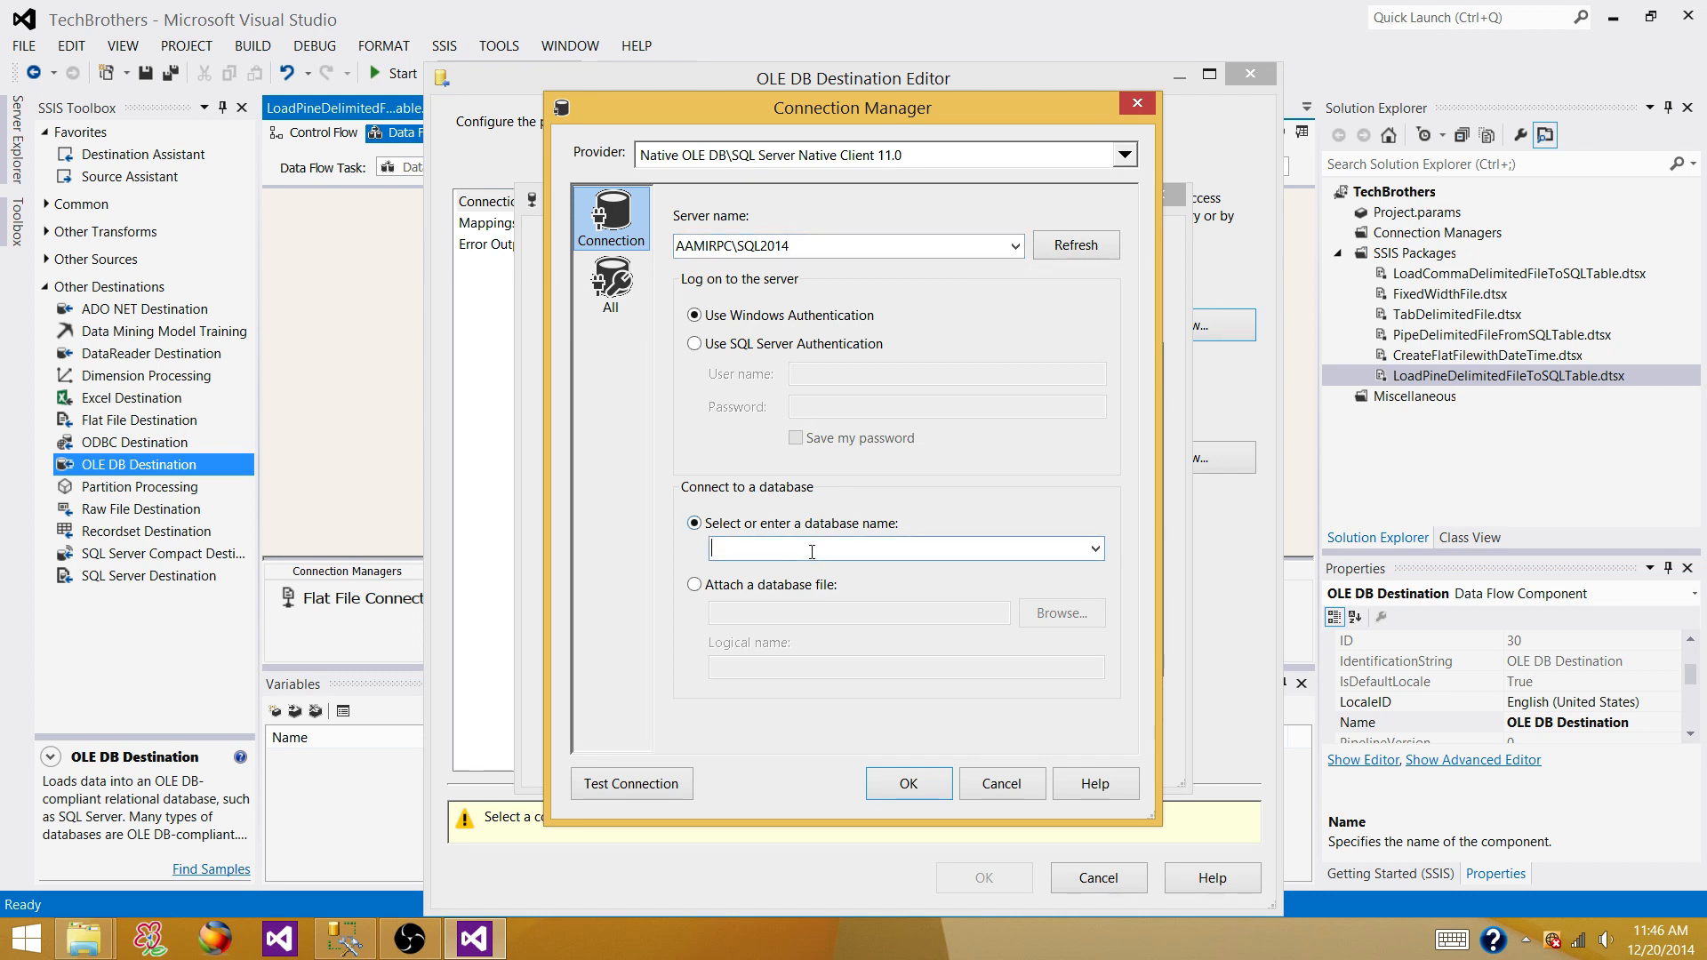
pyautogui.write('TestDB')
pyautogui.click(669, 791)
pyautogui.click(1149, 503)
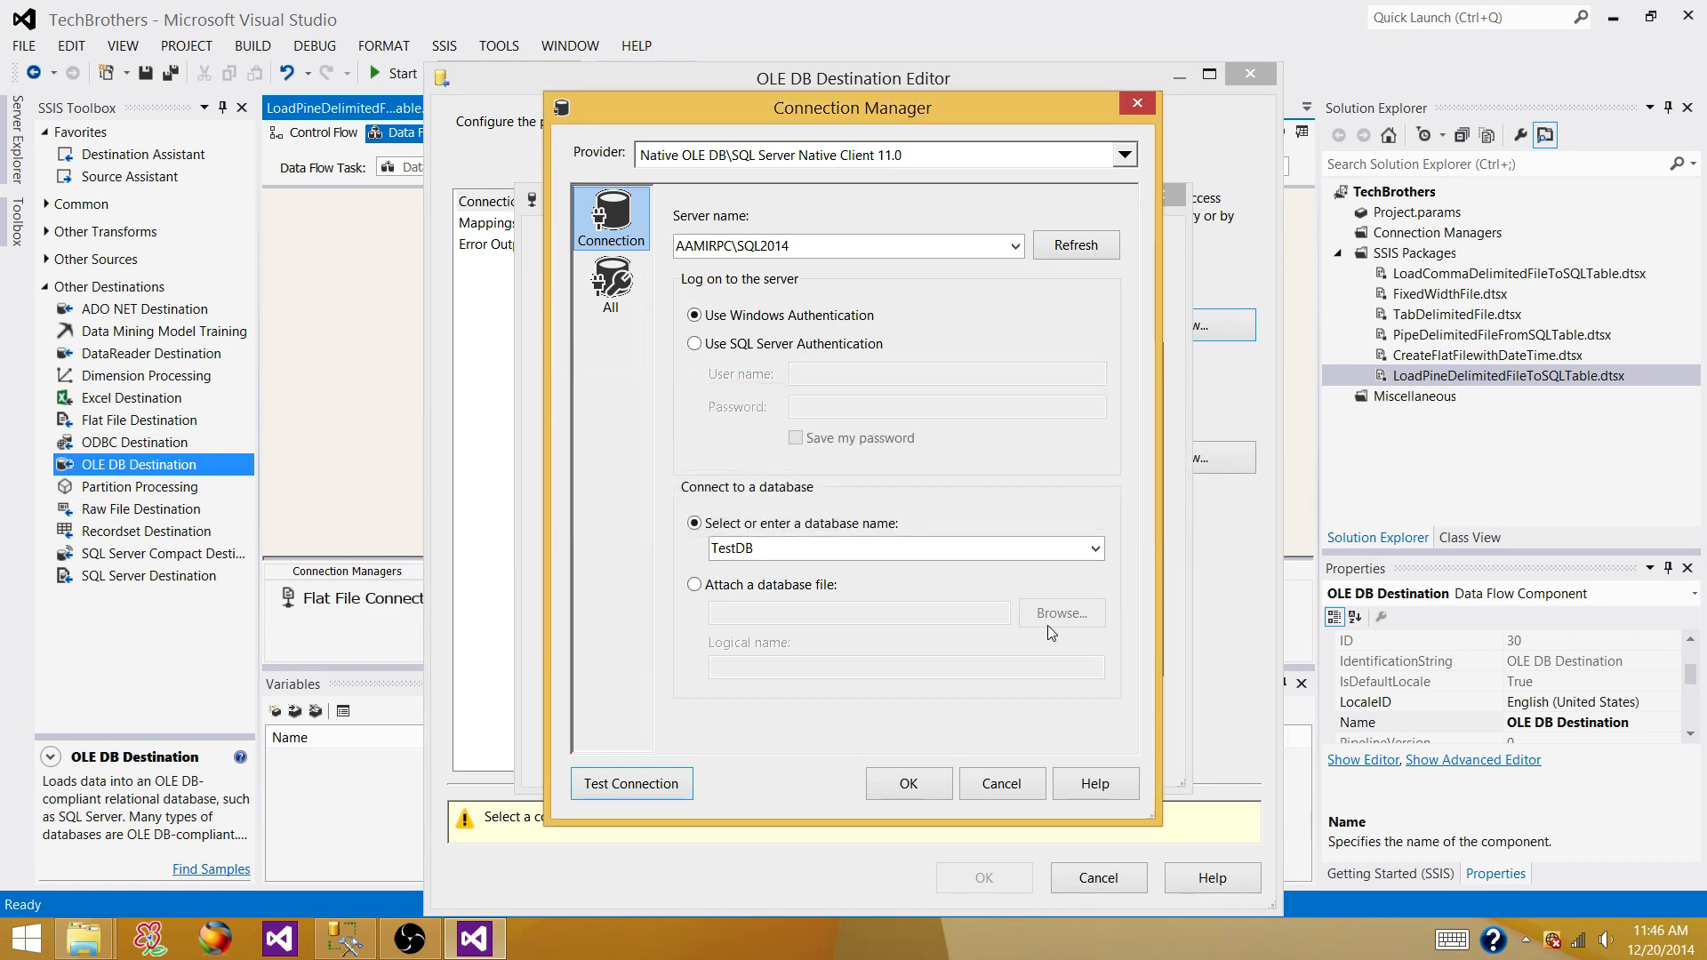
pyautogui.click(943, 786)
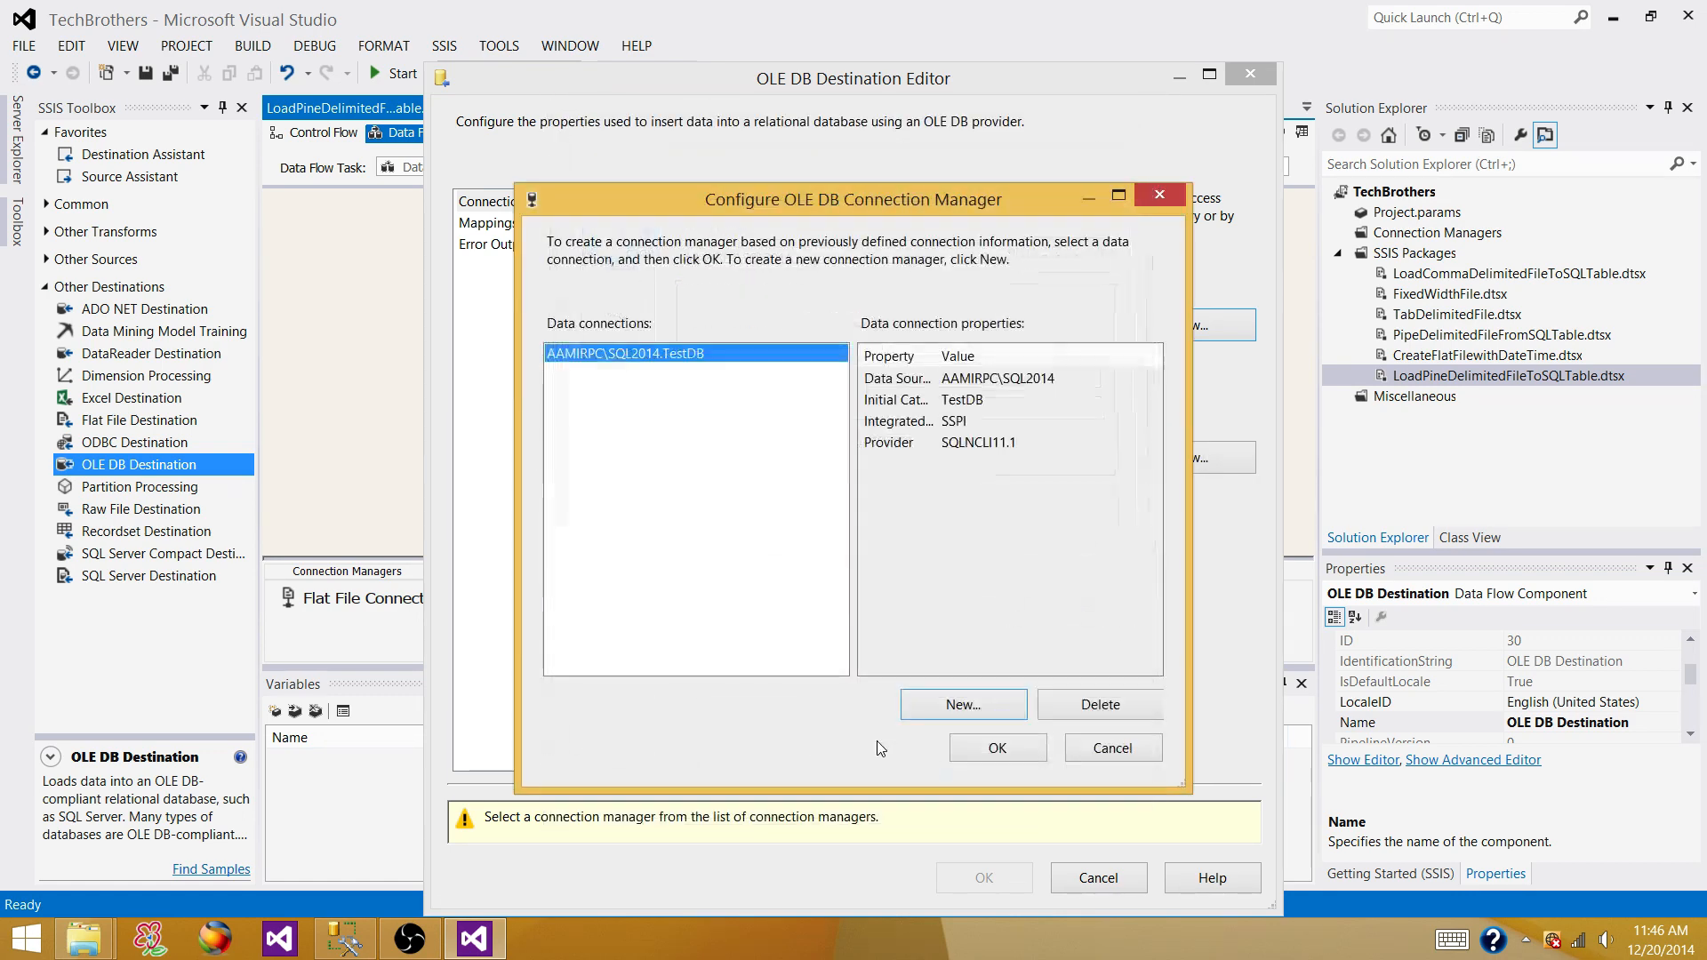
pyautogui.click(969, 756)
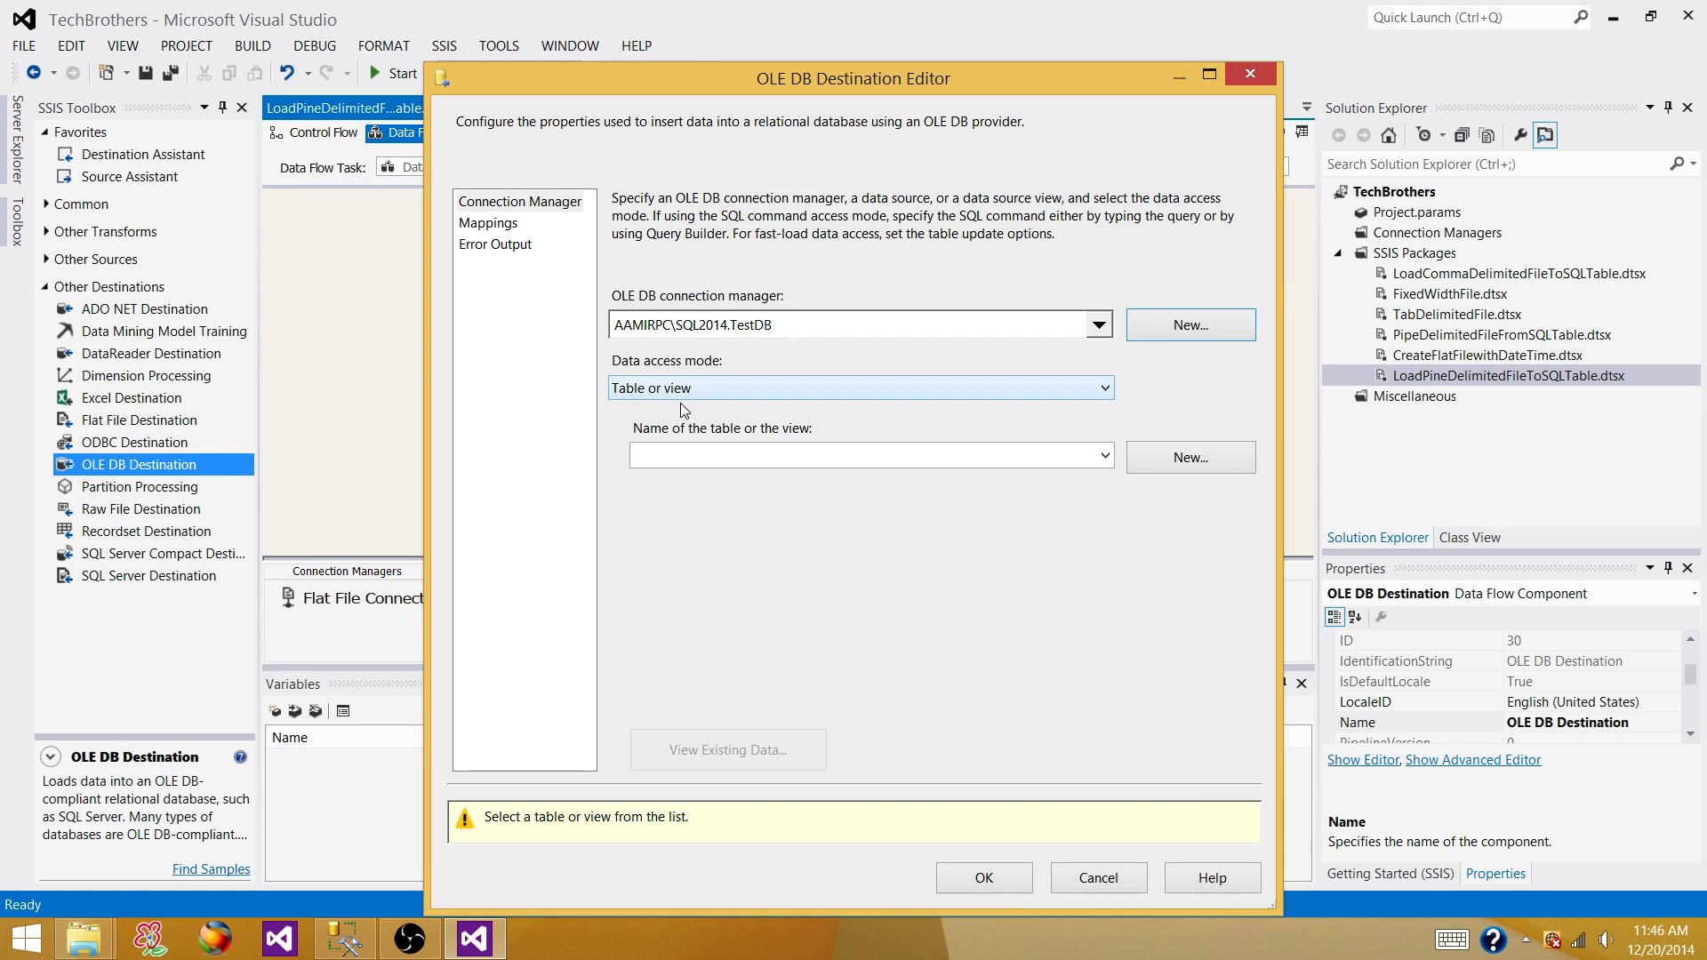
# Step: Choose [dbo].[Customer] as the destination table and review the column mappings, including the FName column's properties
pyautogui.click(681, 456)
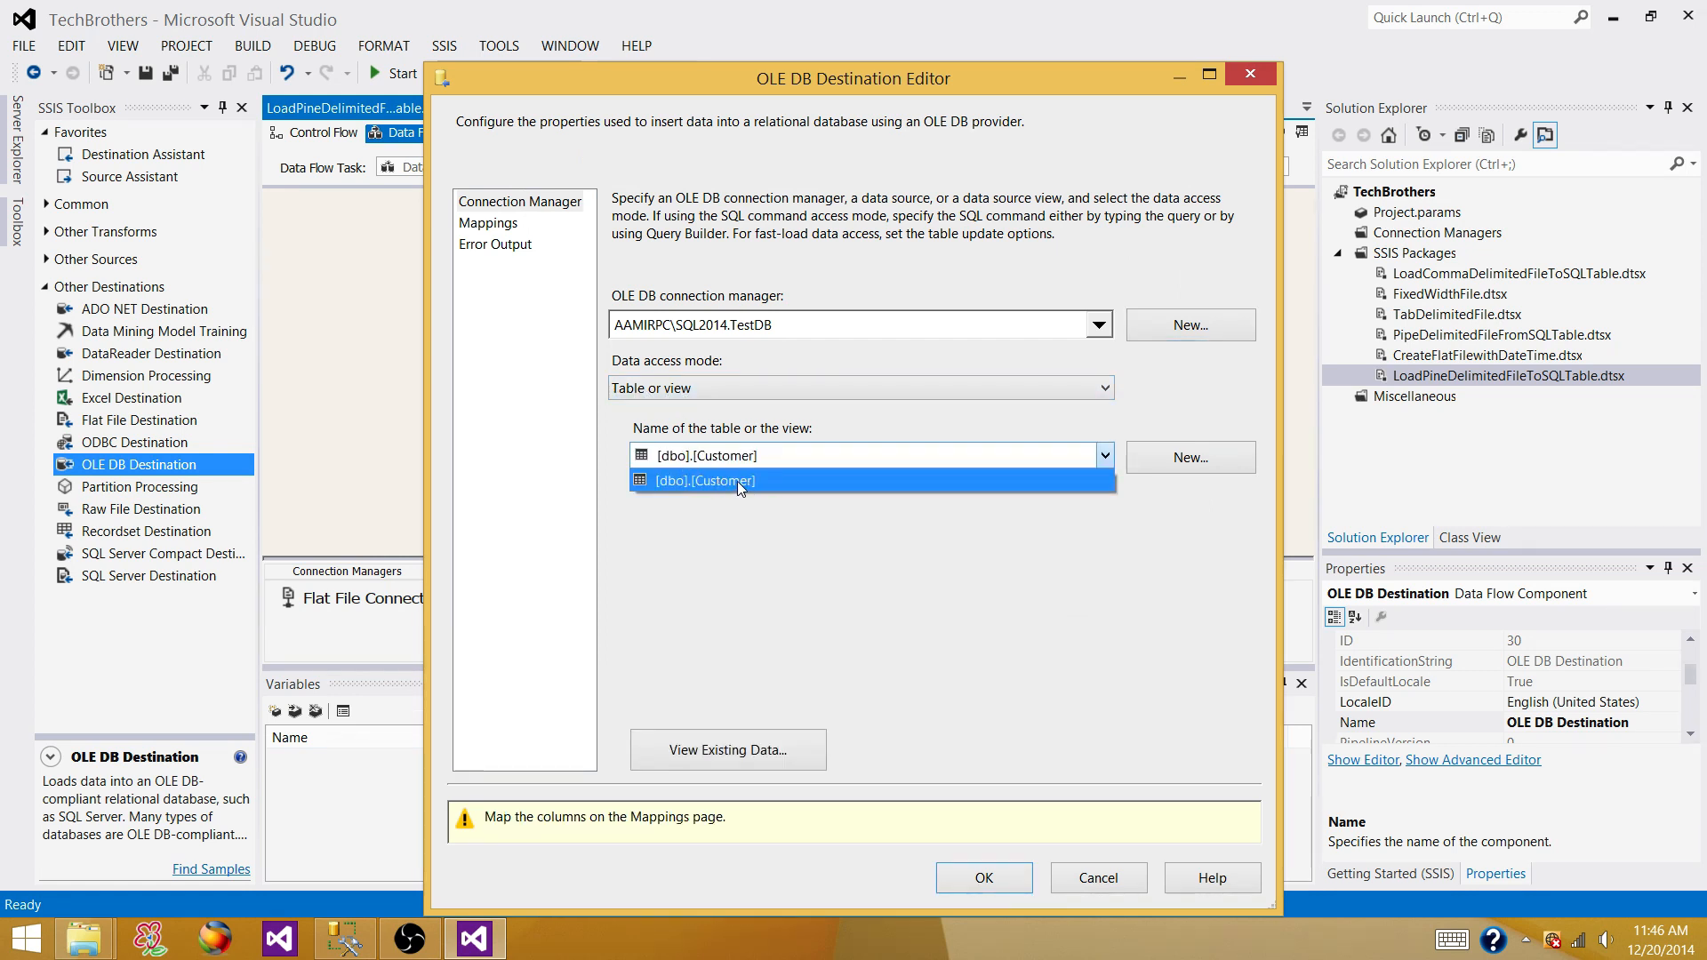
pyautogui.click(712, 480)
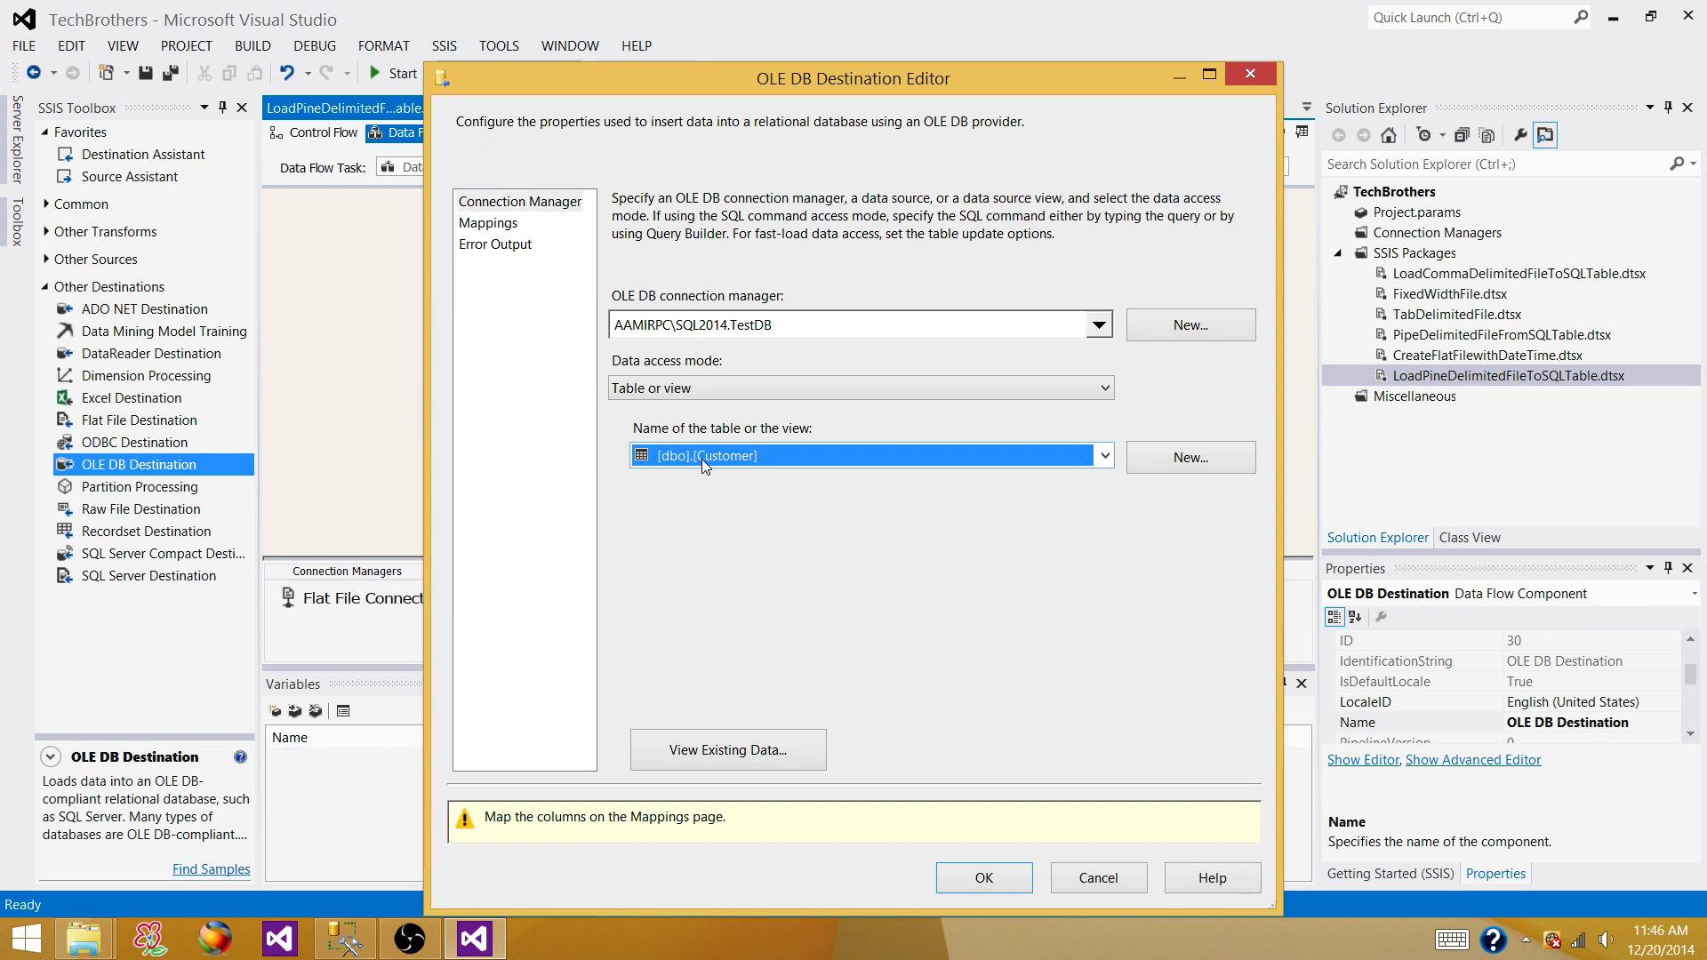
pyautogui.click(503, 228)
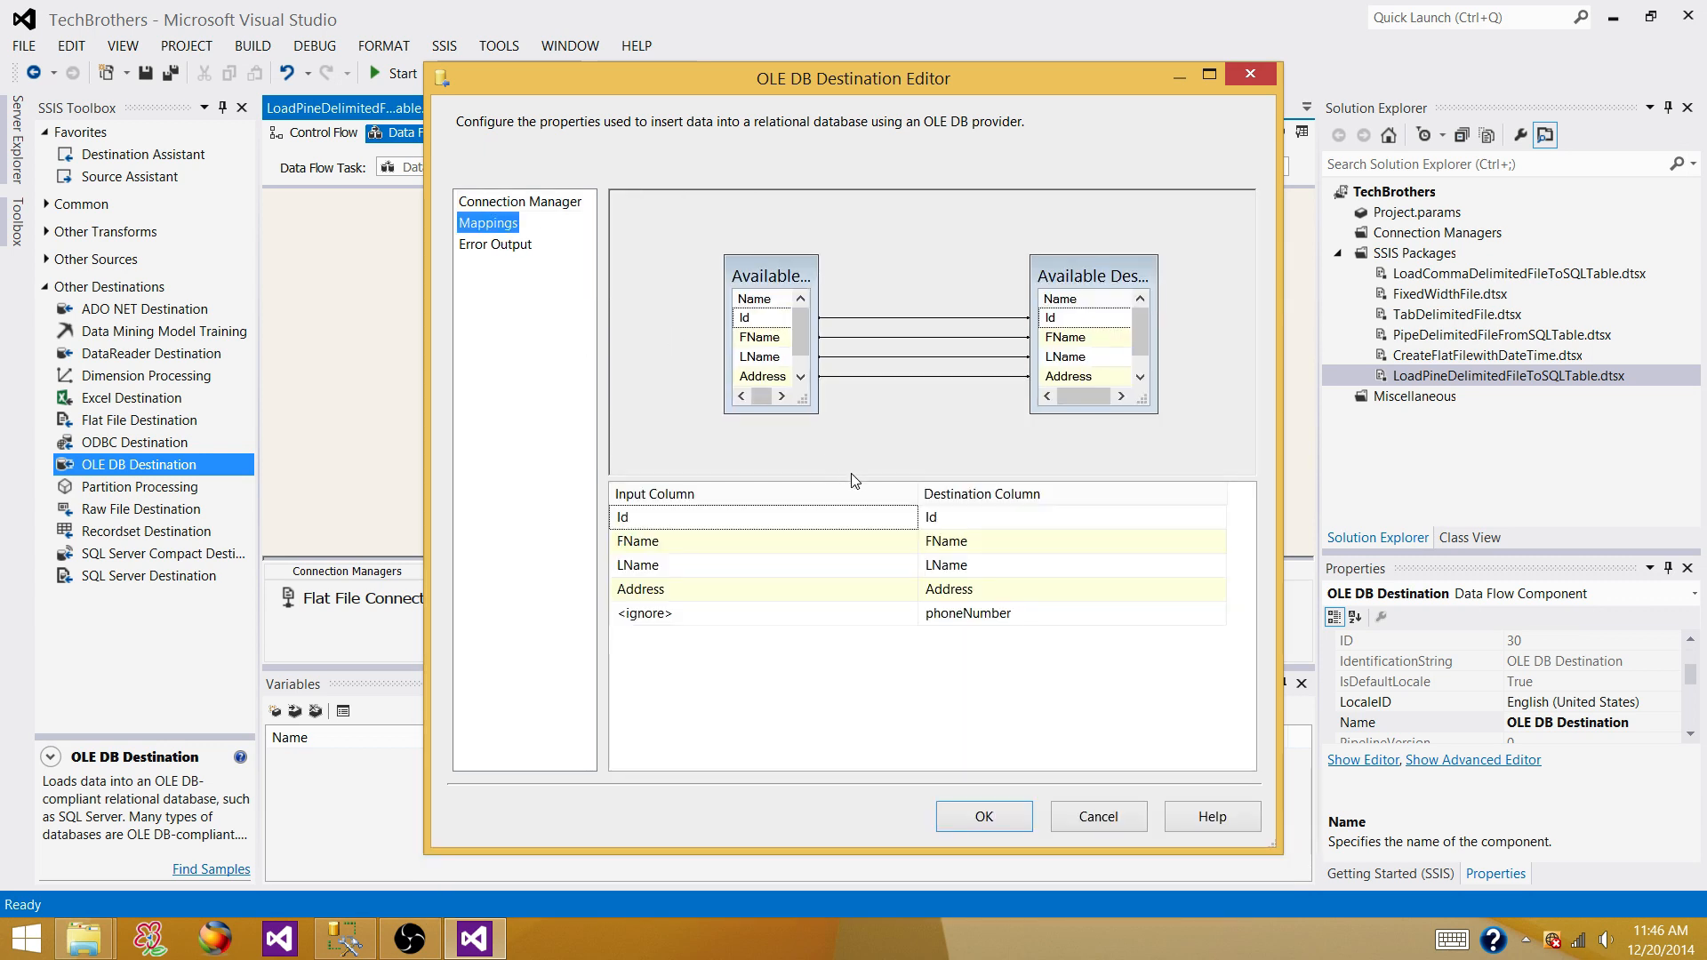
pyautogui.click(780, 551)
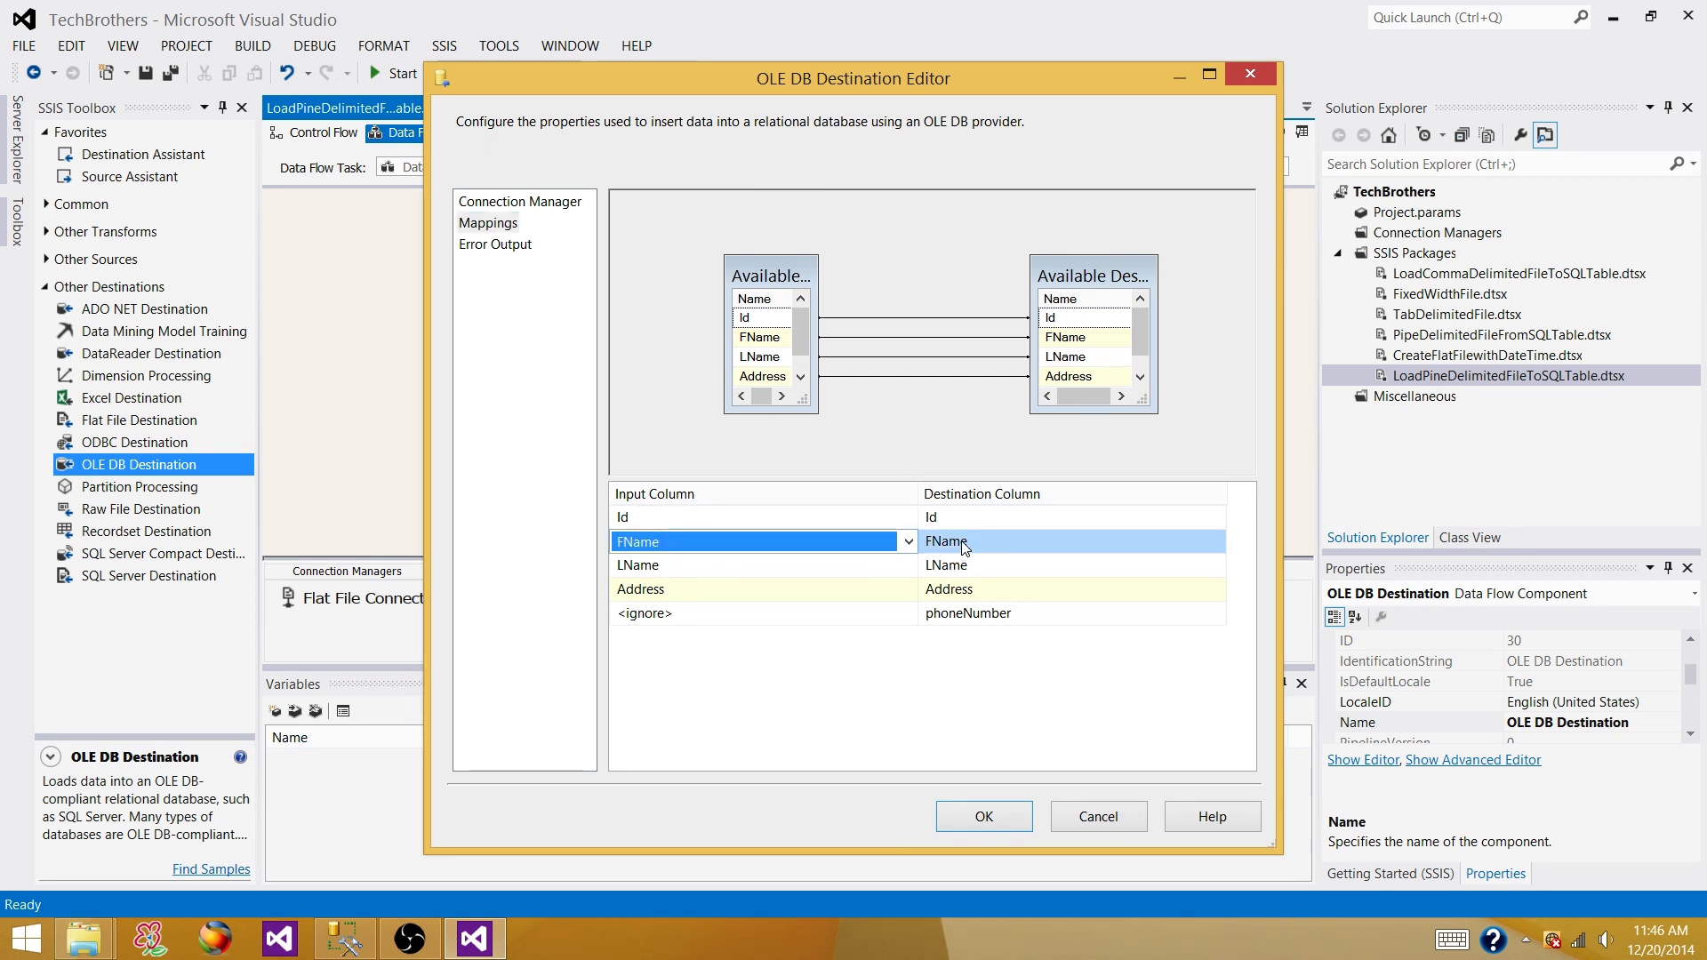
pyautogui.moveTo(961, 543)
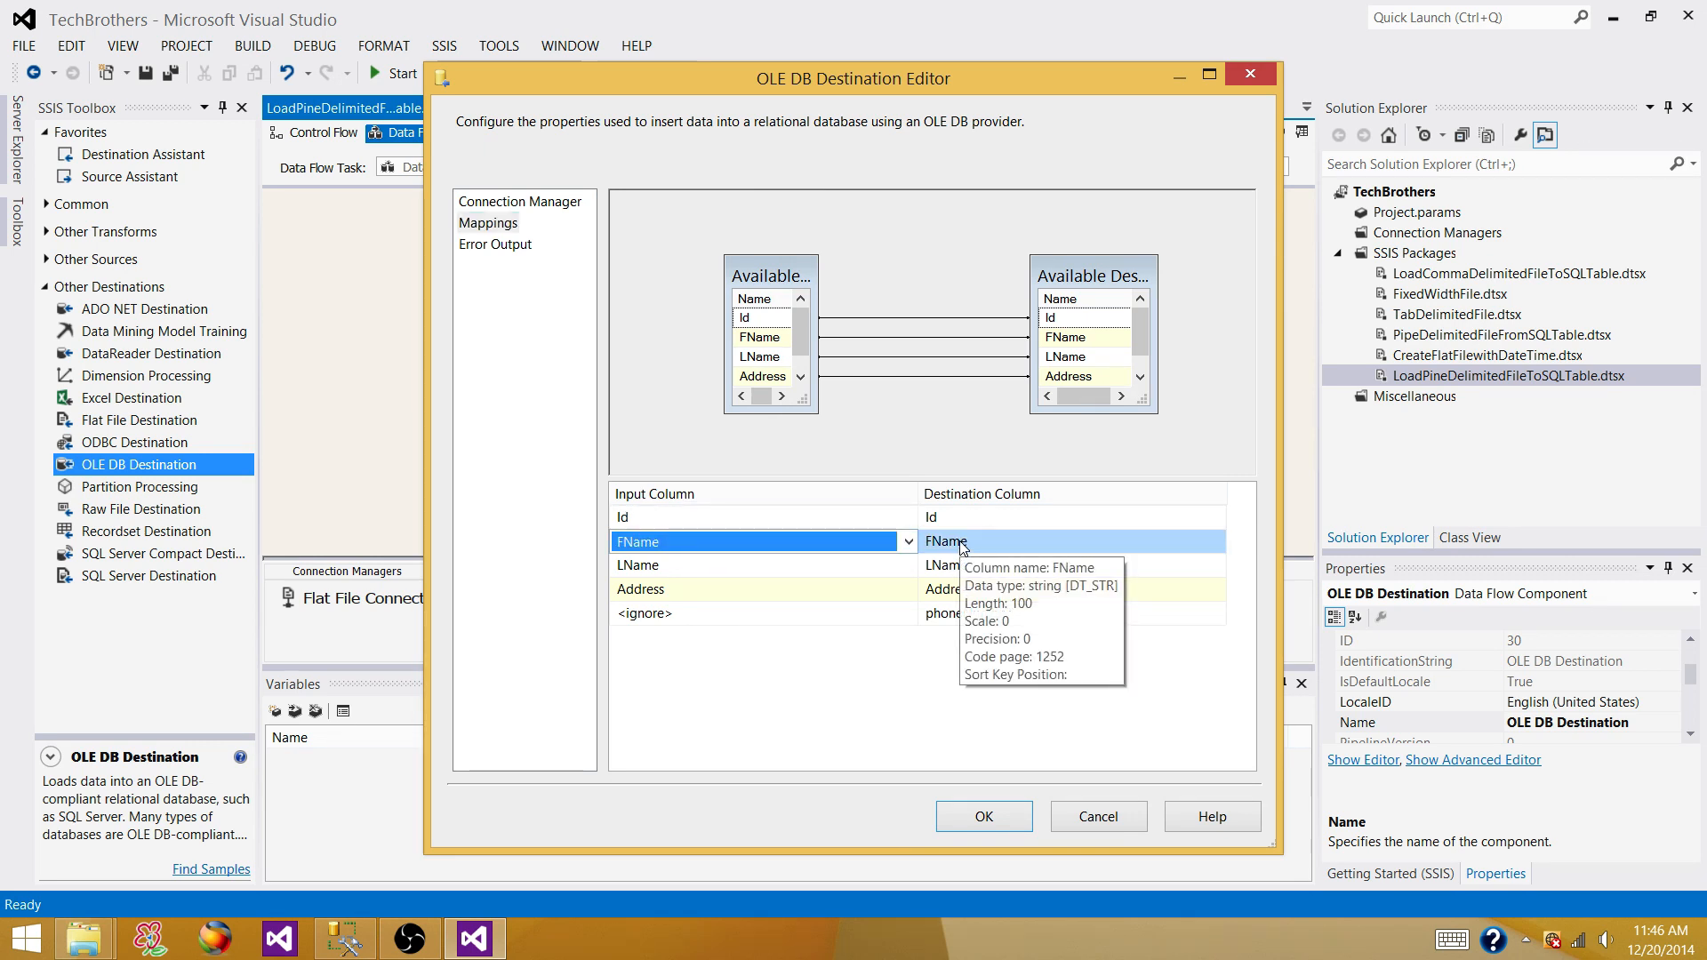
pyautogui.click(772, 678)
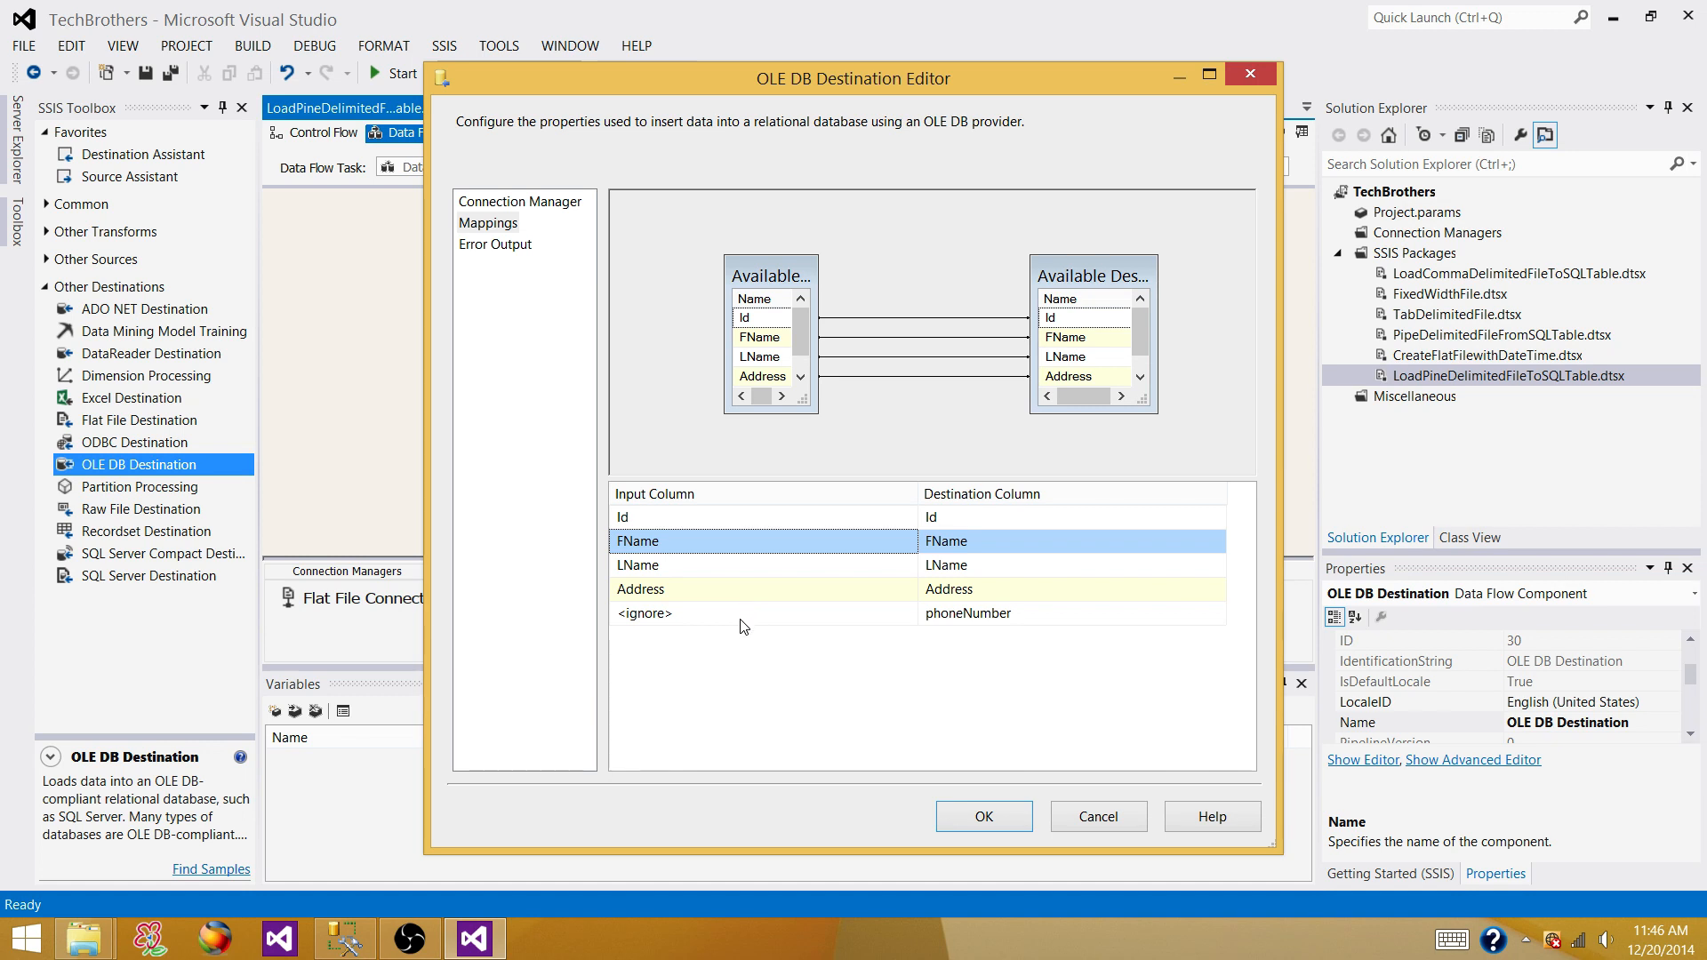
# Step: Map the Phone# input column to the phoneNumber destination column and accept the OLE DB Destination settings
pyautogui.click(744, 624)
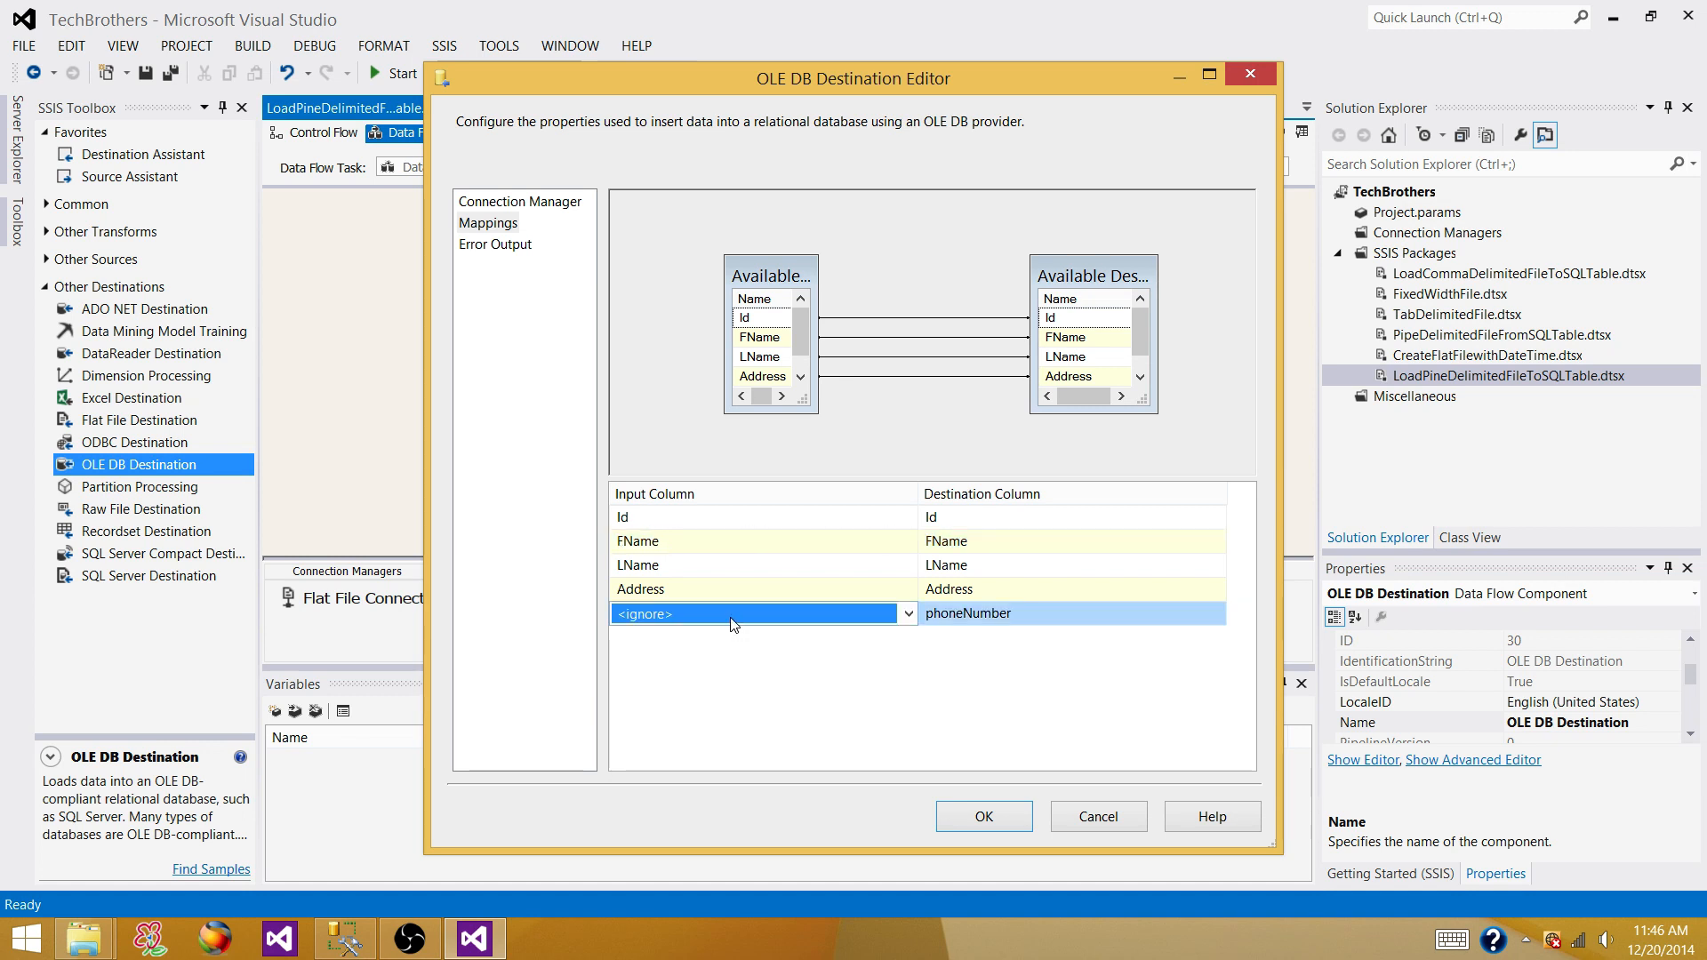
pyautogui.click(755, 622)
pyautogui.click(745, 656)
pyautogui.click(808, 706)
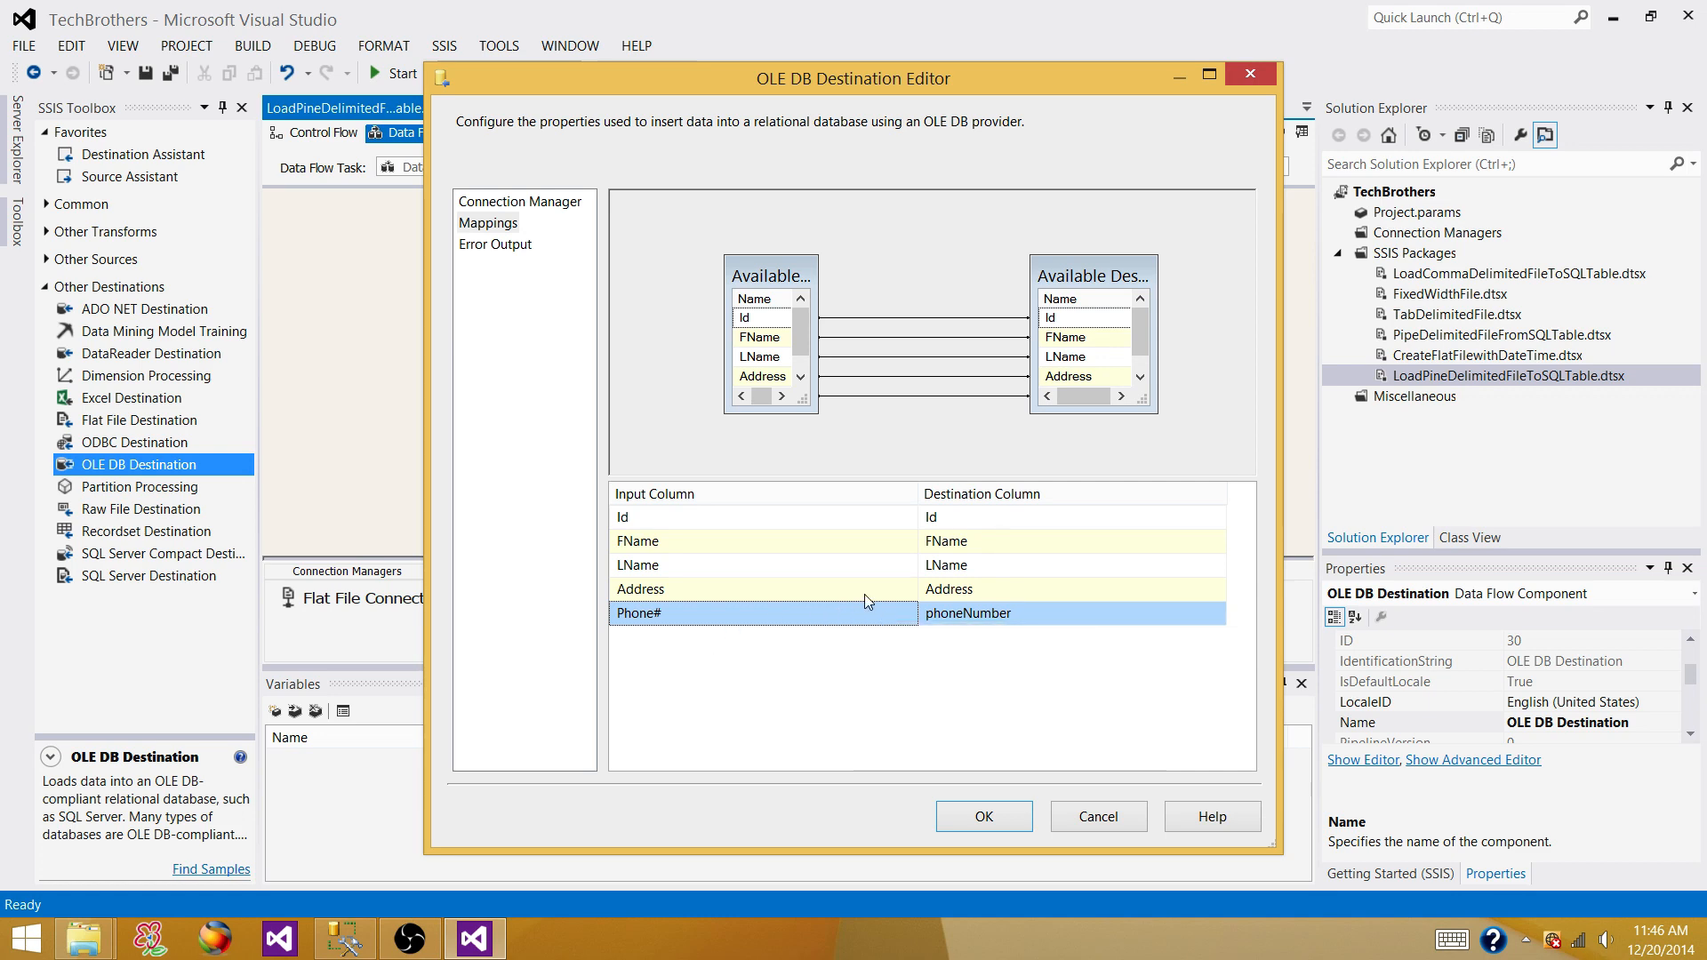
pyautogui.click(984, 815)
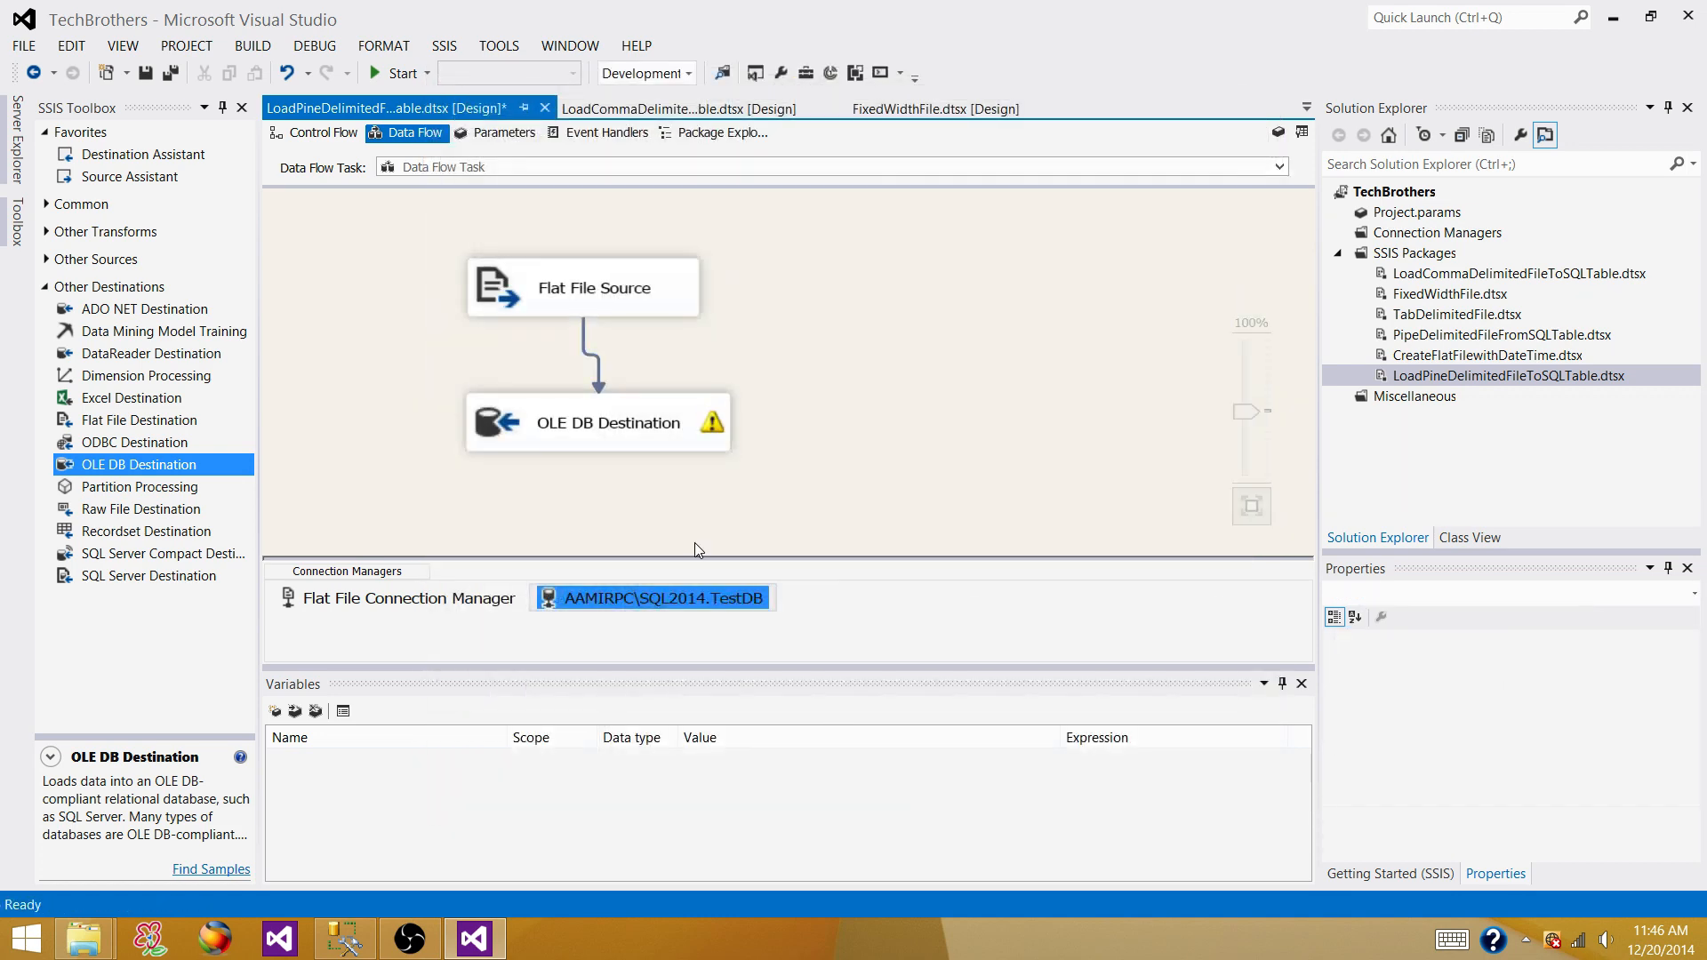
# Step: Examine the warning on the OLE DB Destination and compare the properties of the mapped Phone# and phoneNumber columns
pyautogui.moveTo(707, 429)
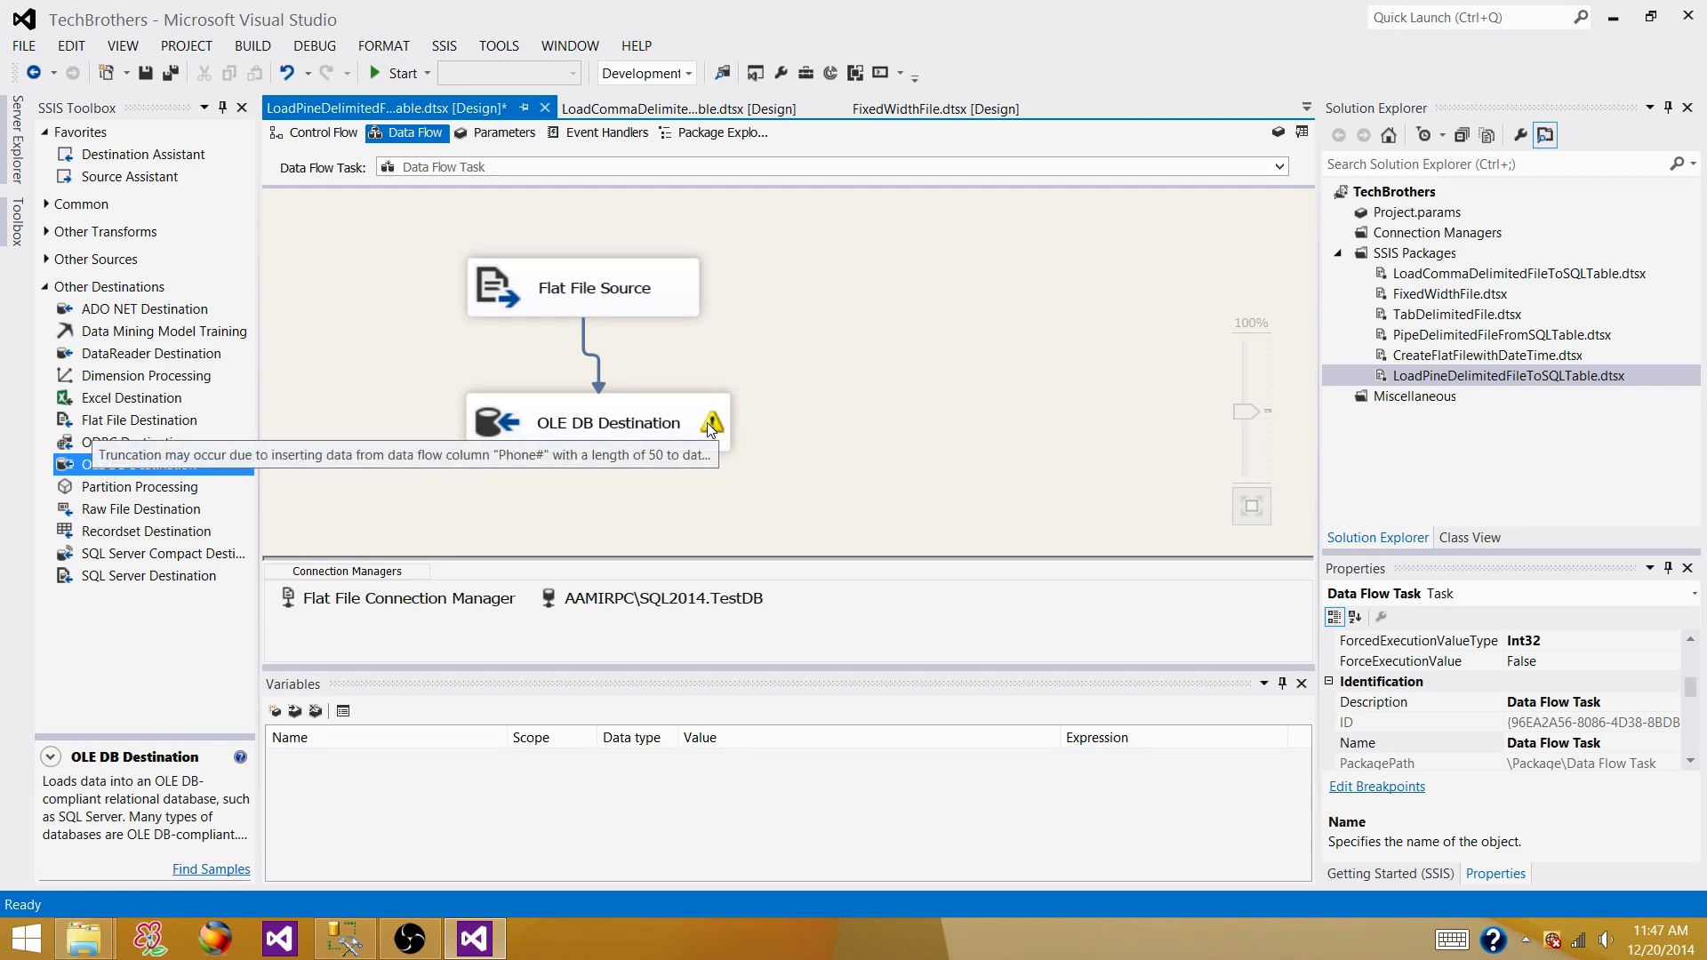
pyautogui.doubleClick(711, 412)
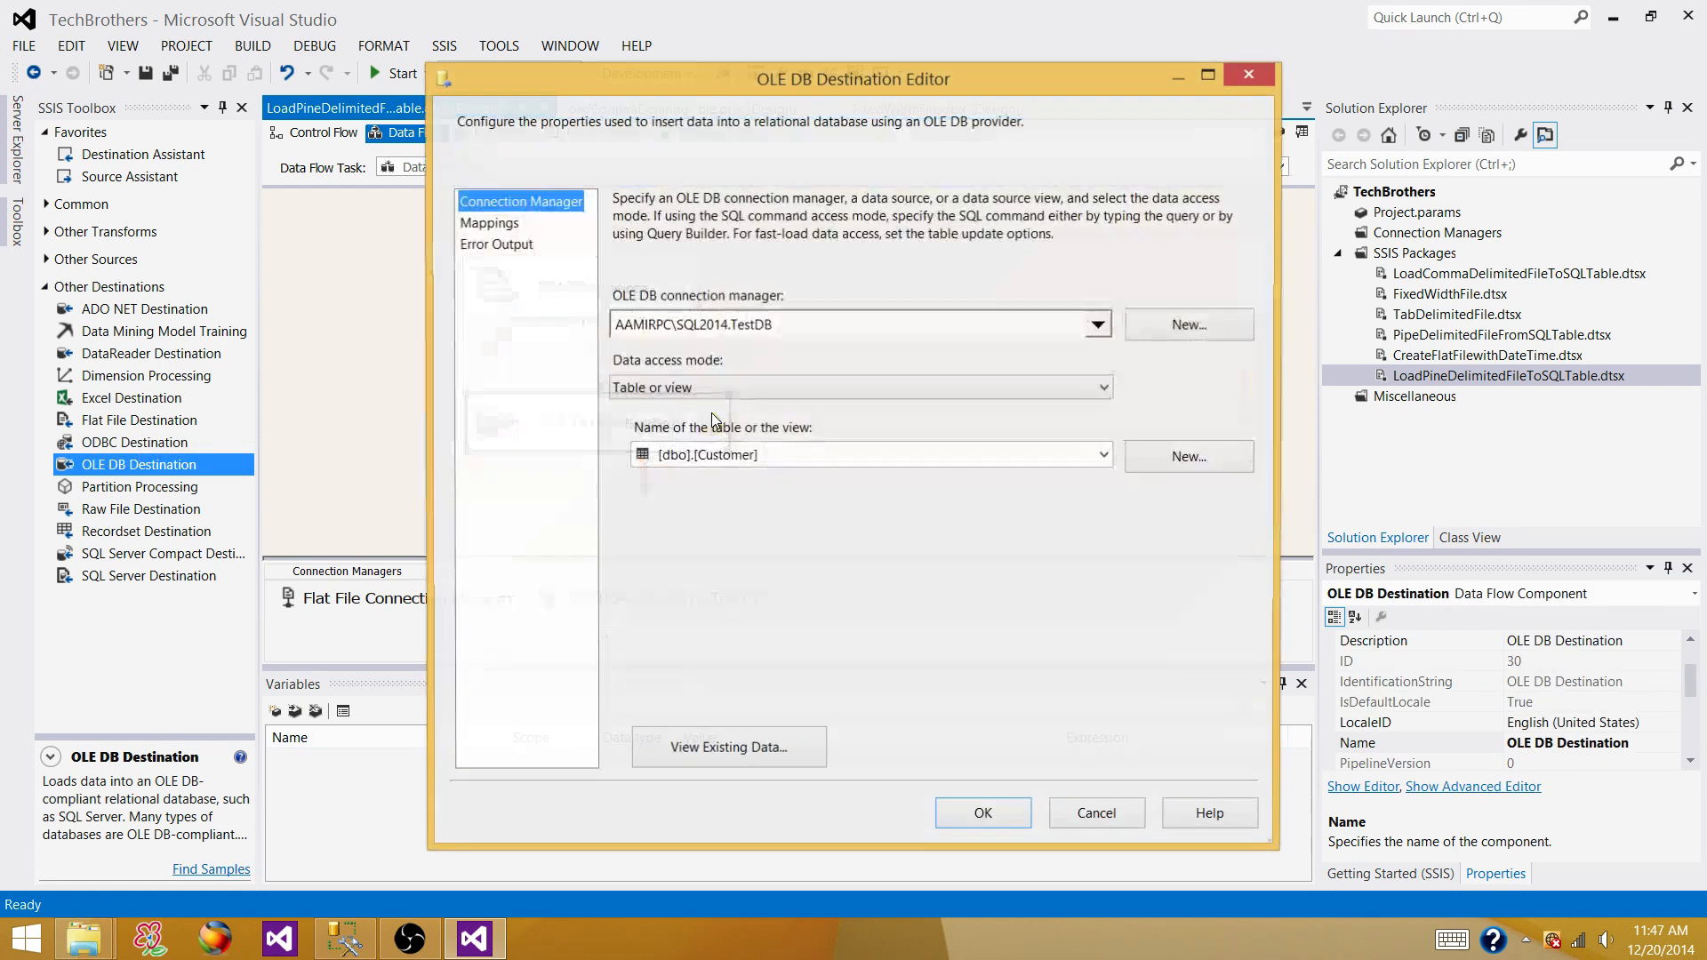
pyautogui.click(480, 223)
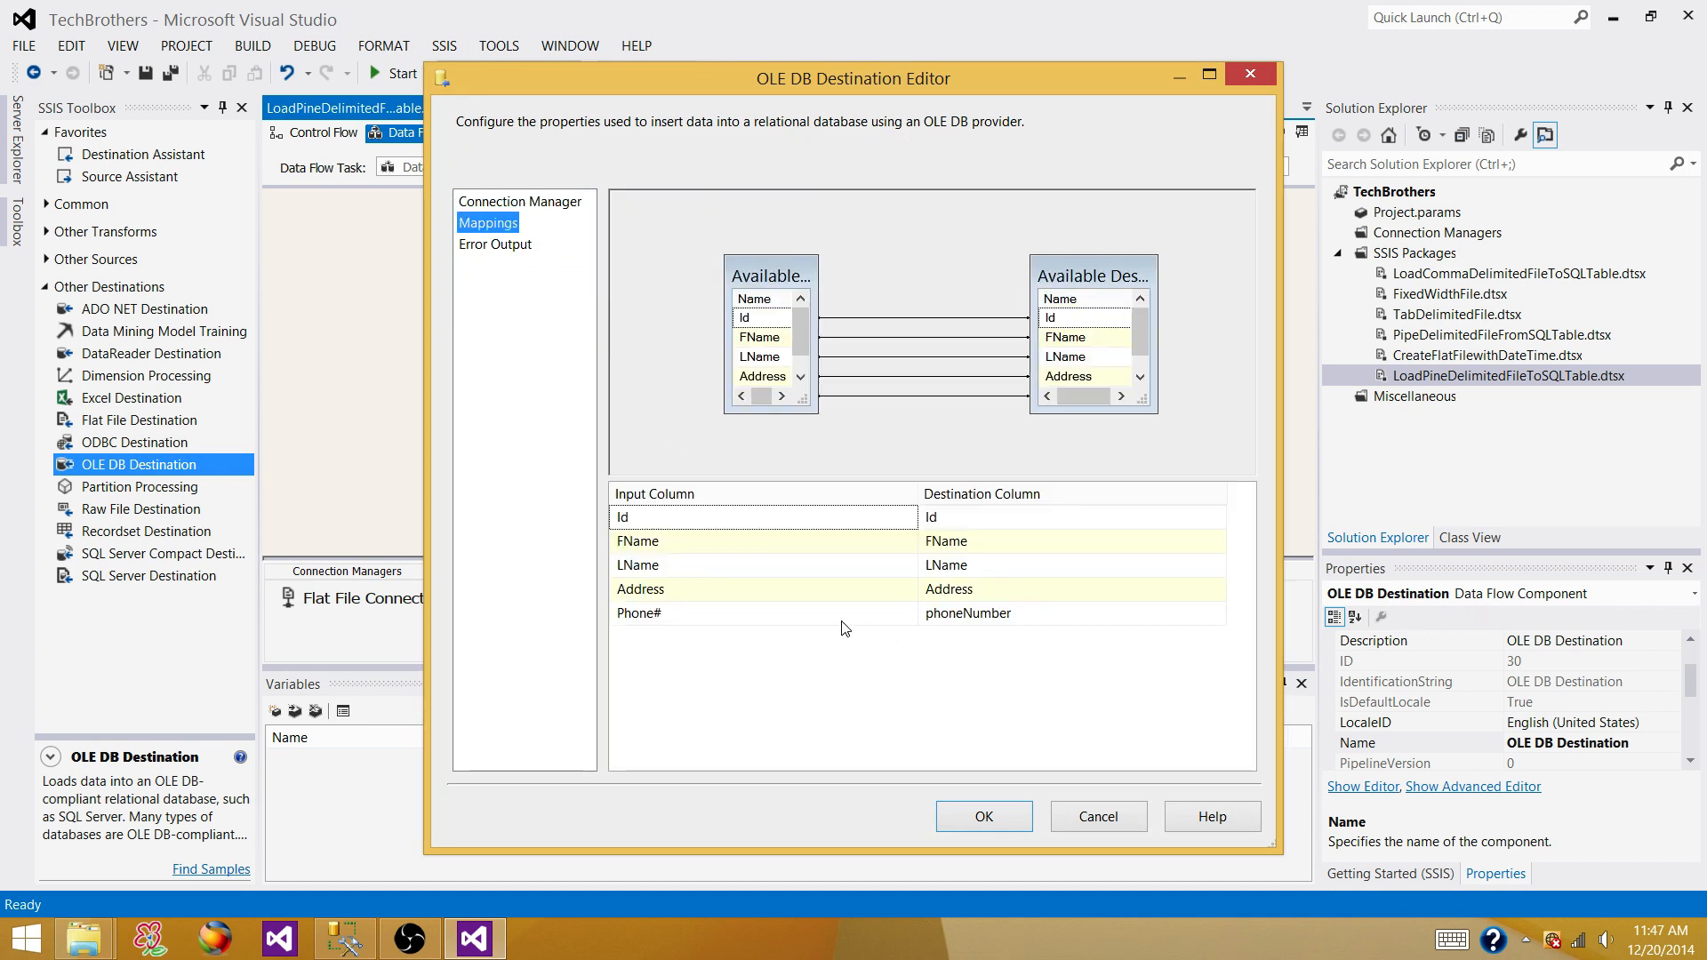
pyautogui.moveTo(791, 623)
pyautogui.click(1080, 677)
pyautogui.moveTo(1003, 620)
pyautogui.moveTo(849, 620)
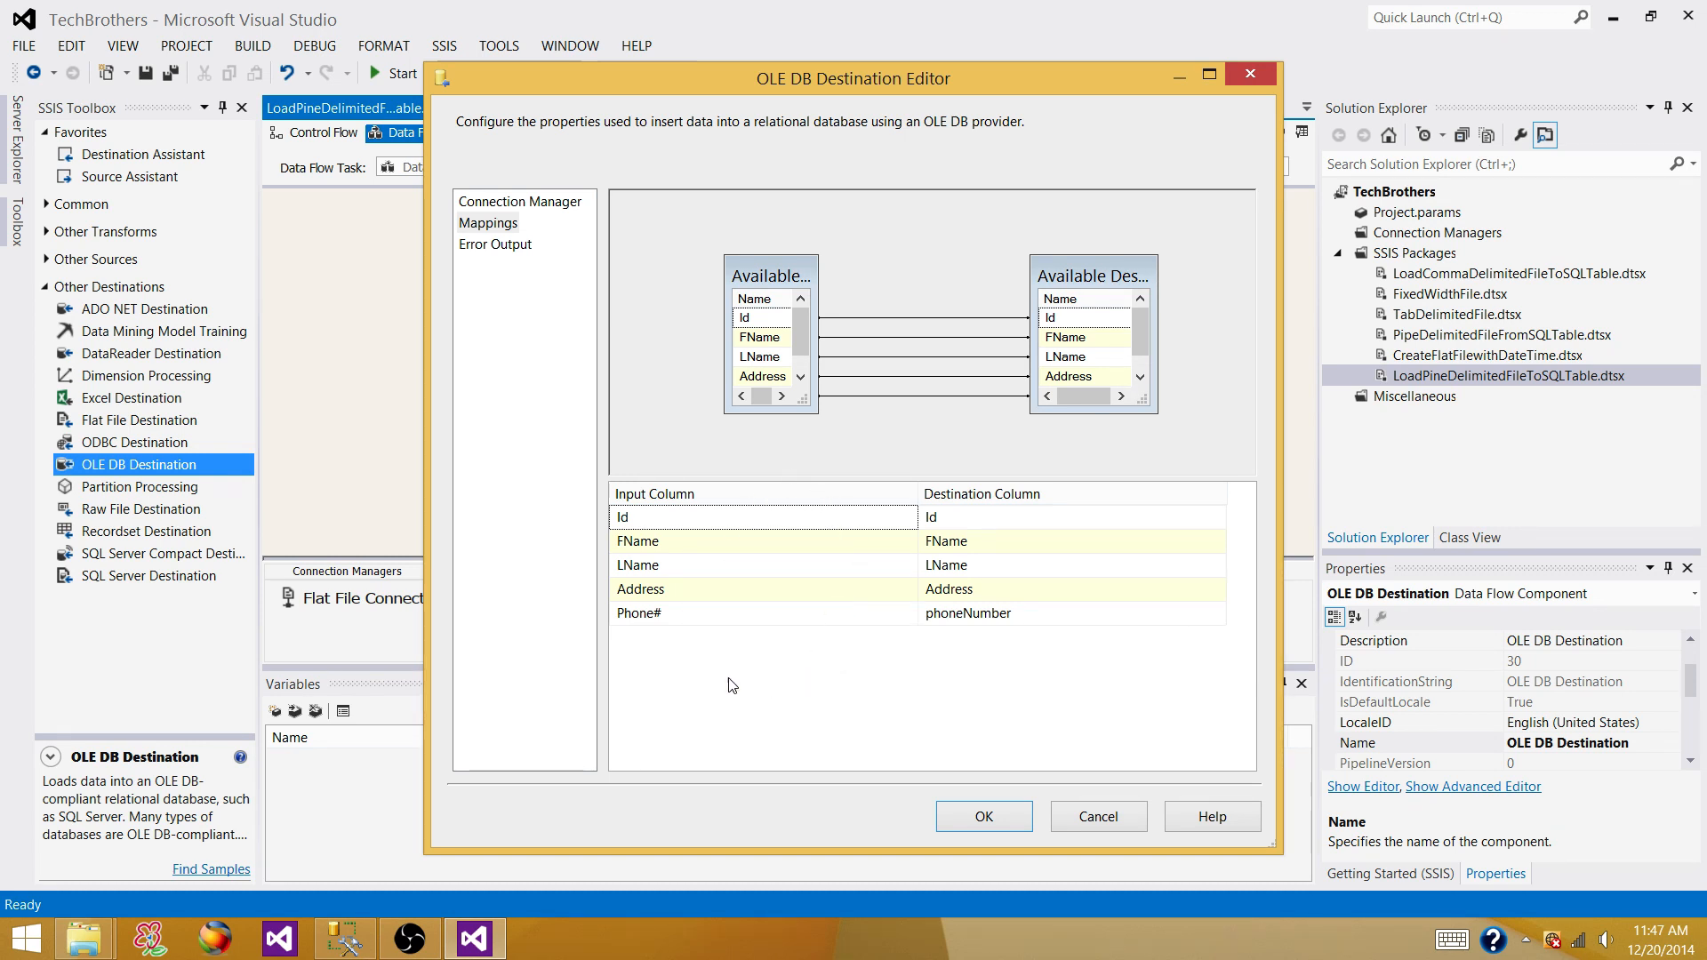
pyautogui.moveTo(829, 520)
pyautogui.click(984, 814)
pyautogui.click(833, 444)
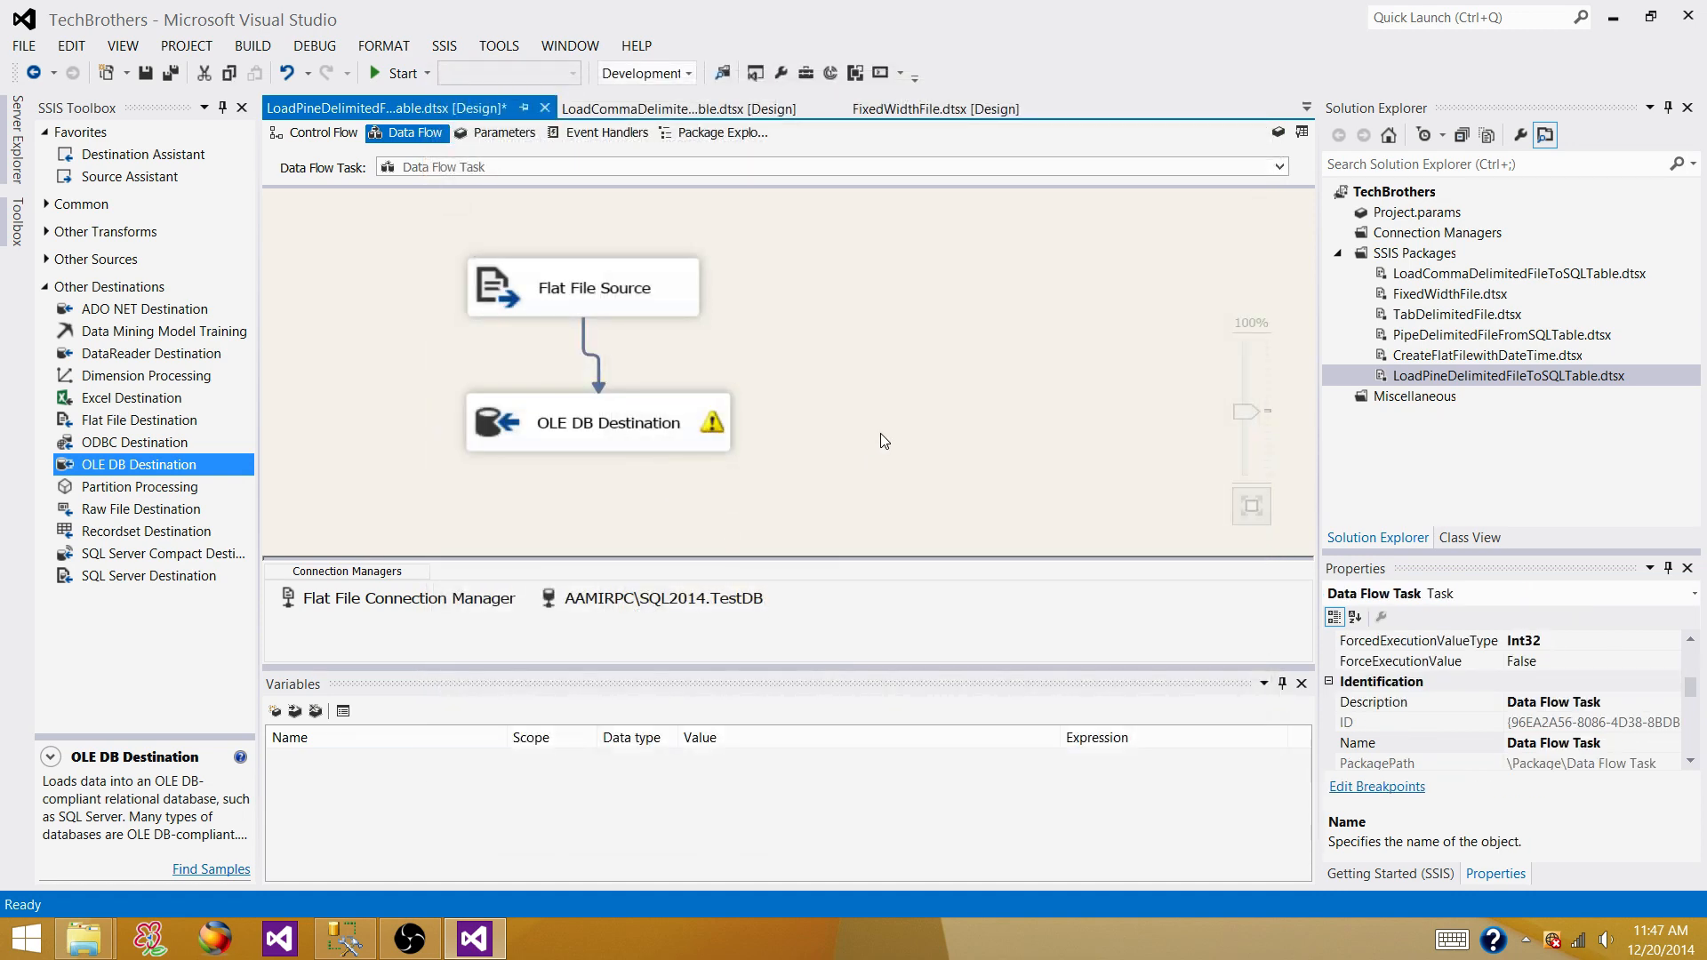
pyautogui.moveTo(710, 430)
# Step: Run only the SELECT query on dbo.Customer in SQL Server Management Studio to check the table's rows, and return to Visual Studio
pyautogui.click(345, 939)
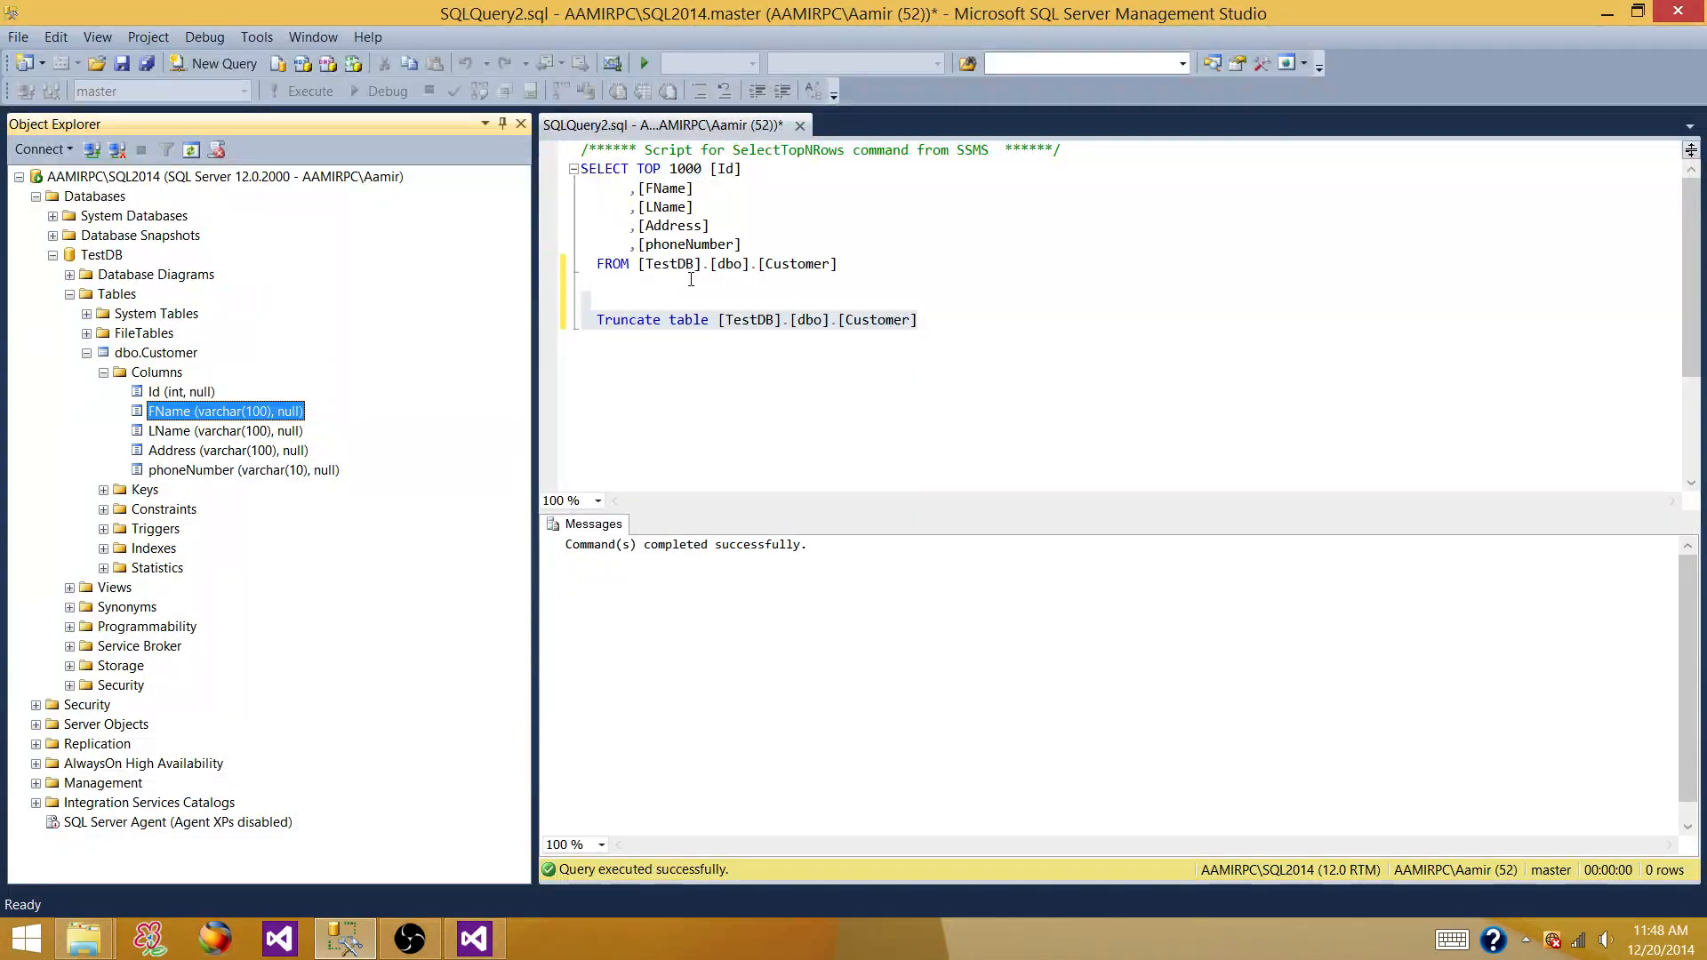
pyautogui.moveTo(838, 264); pyautogui.dragTo(556, 171)
pyautogui.click(288, 90)
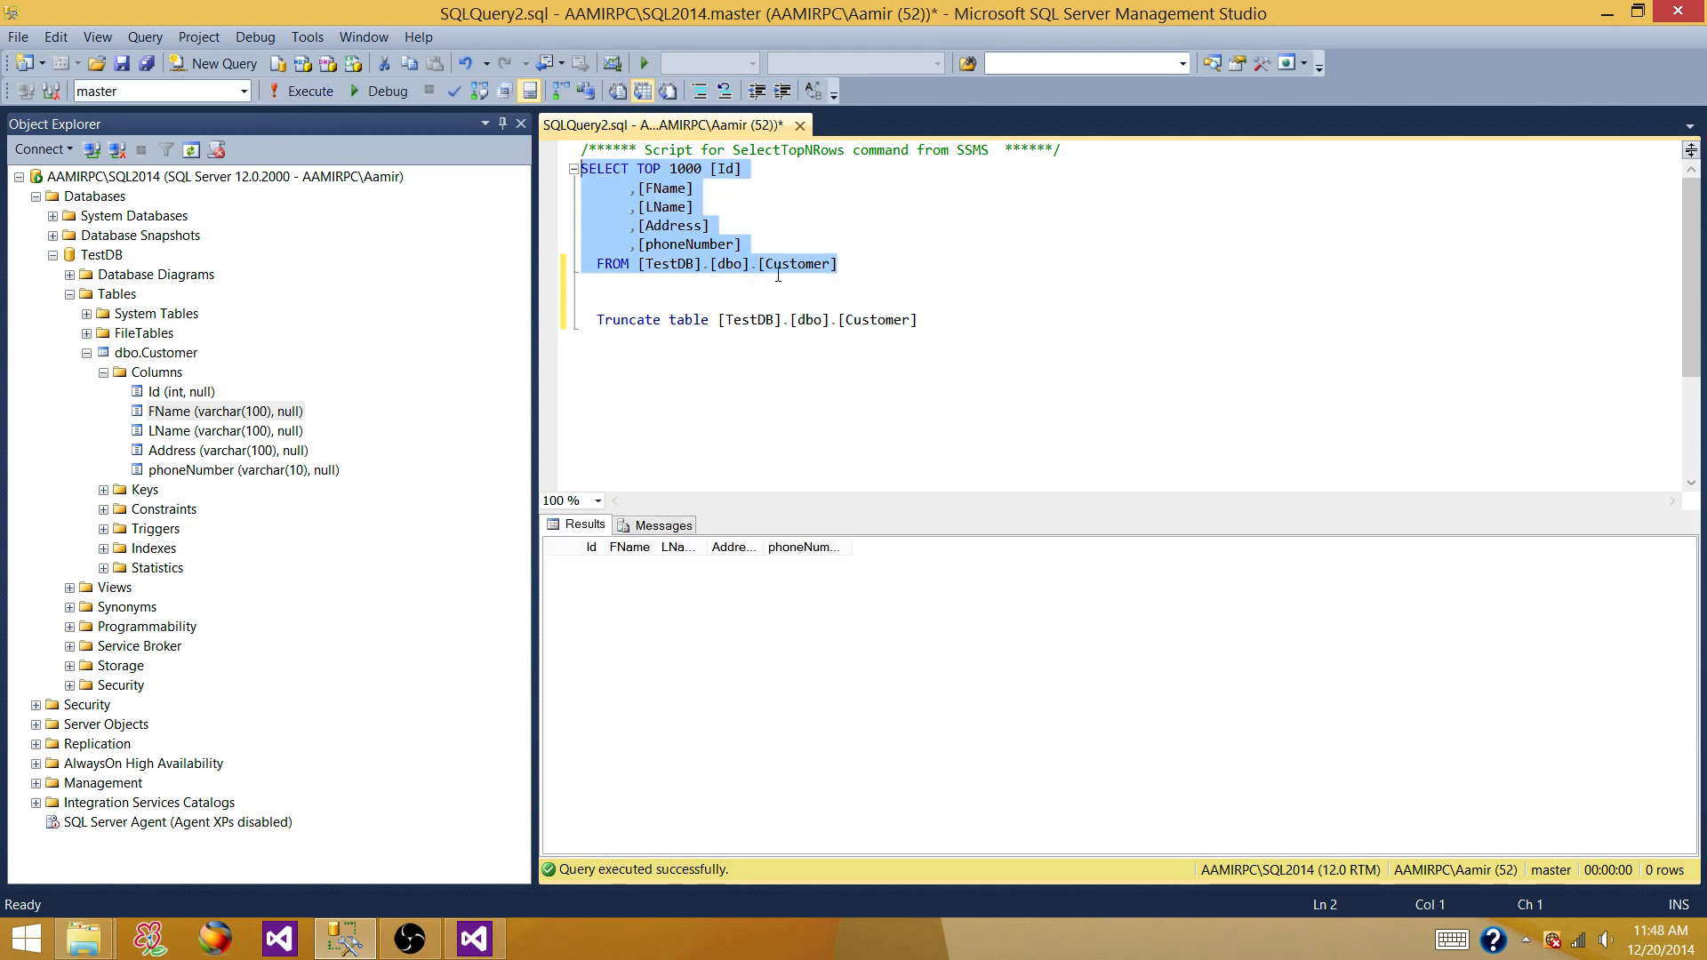
pyautogui.click(874, 264)
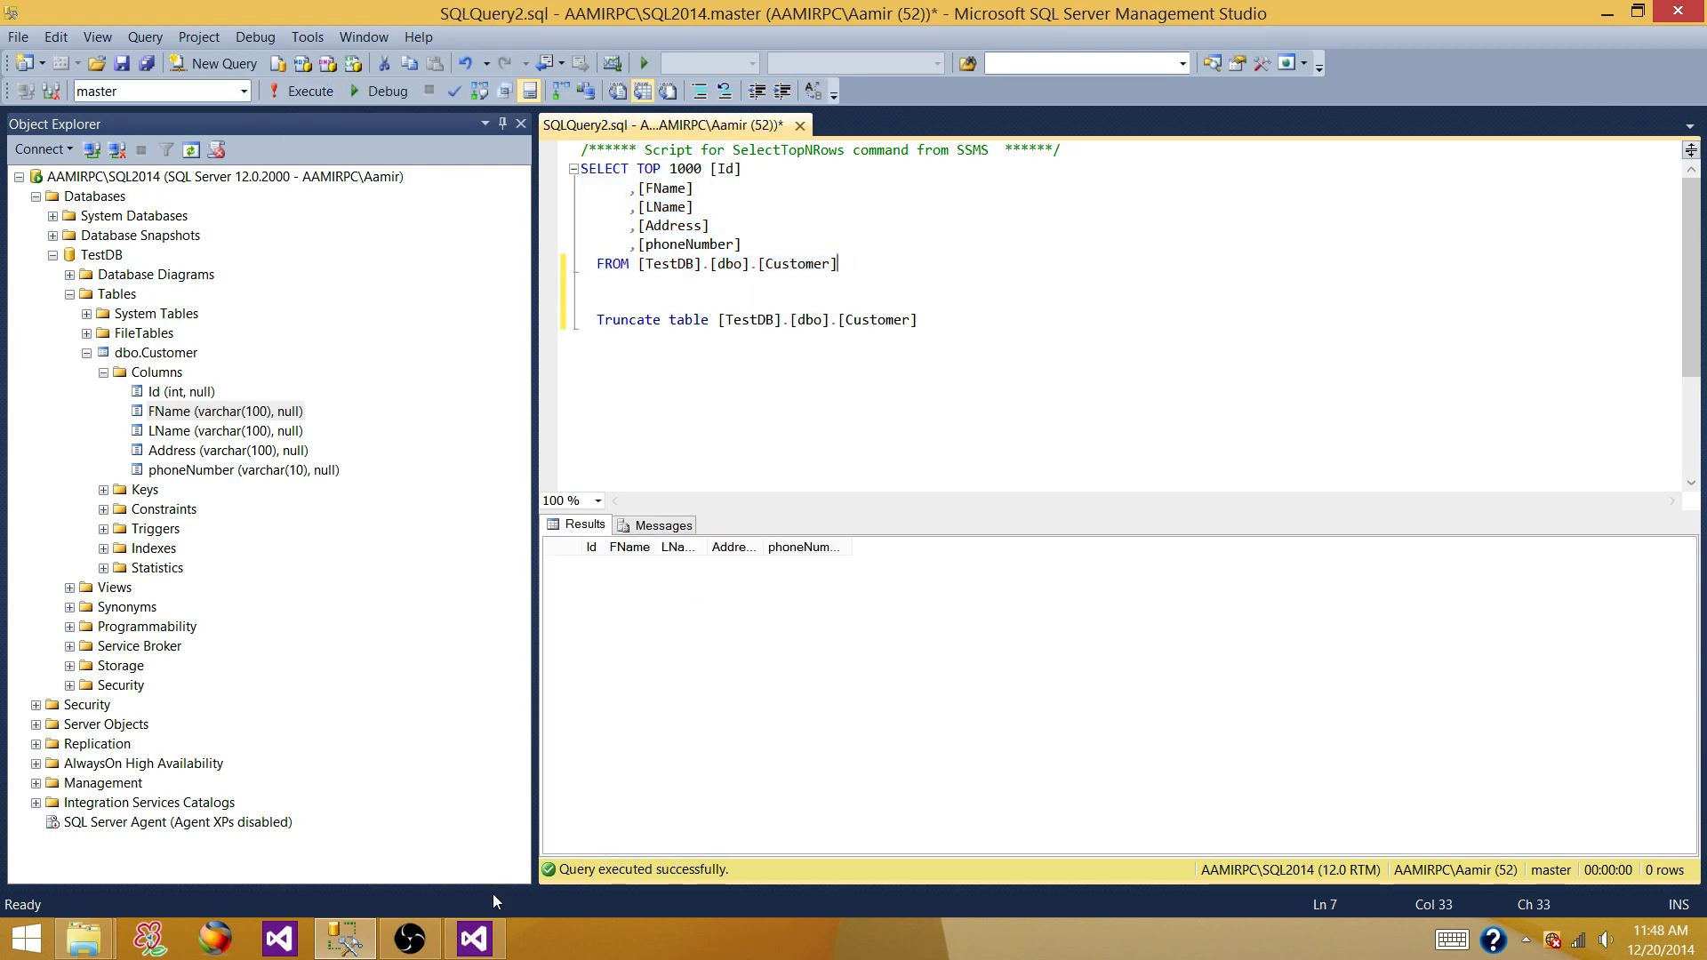
pyautogui.click(474, 938)
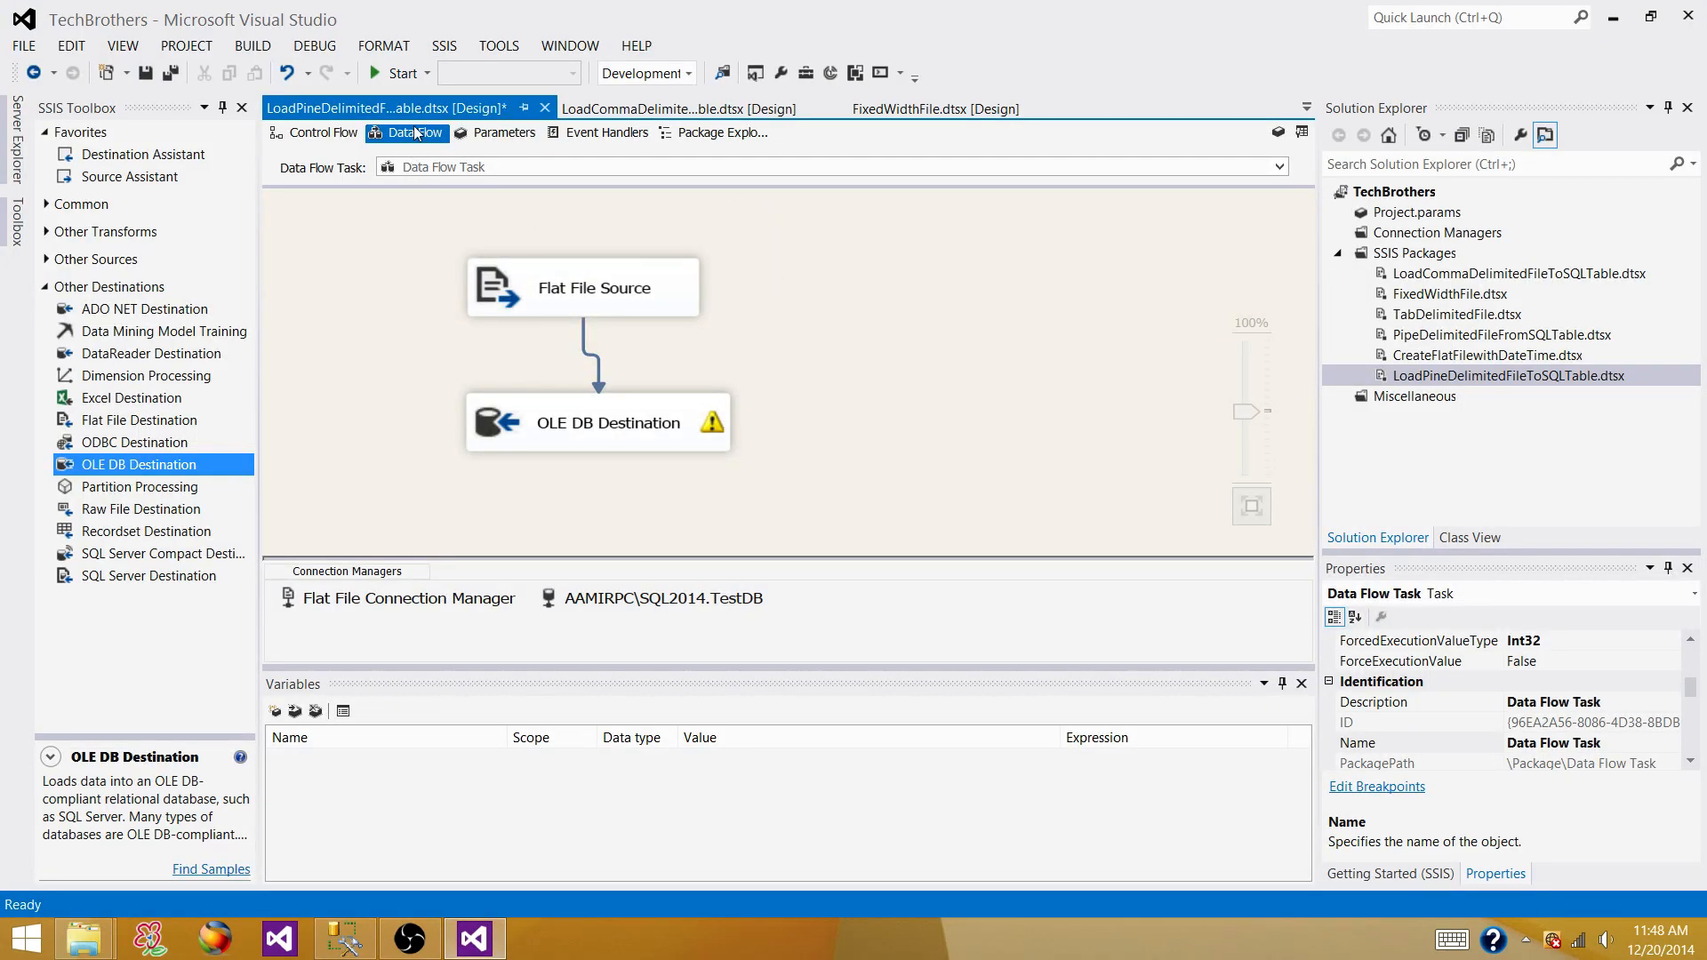
# Step: Run the LoadPineDelimitedFileToSQLTable package, and stop debugging once its execution completes
pyautogui.click(397, 73)
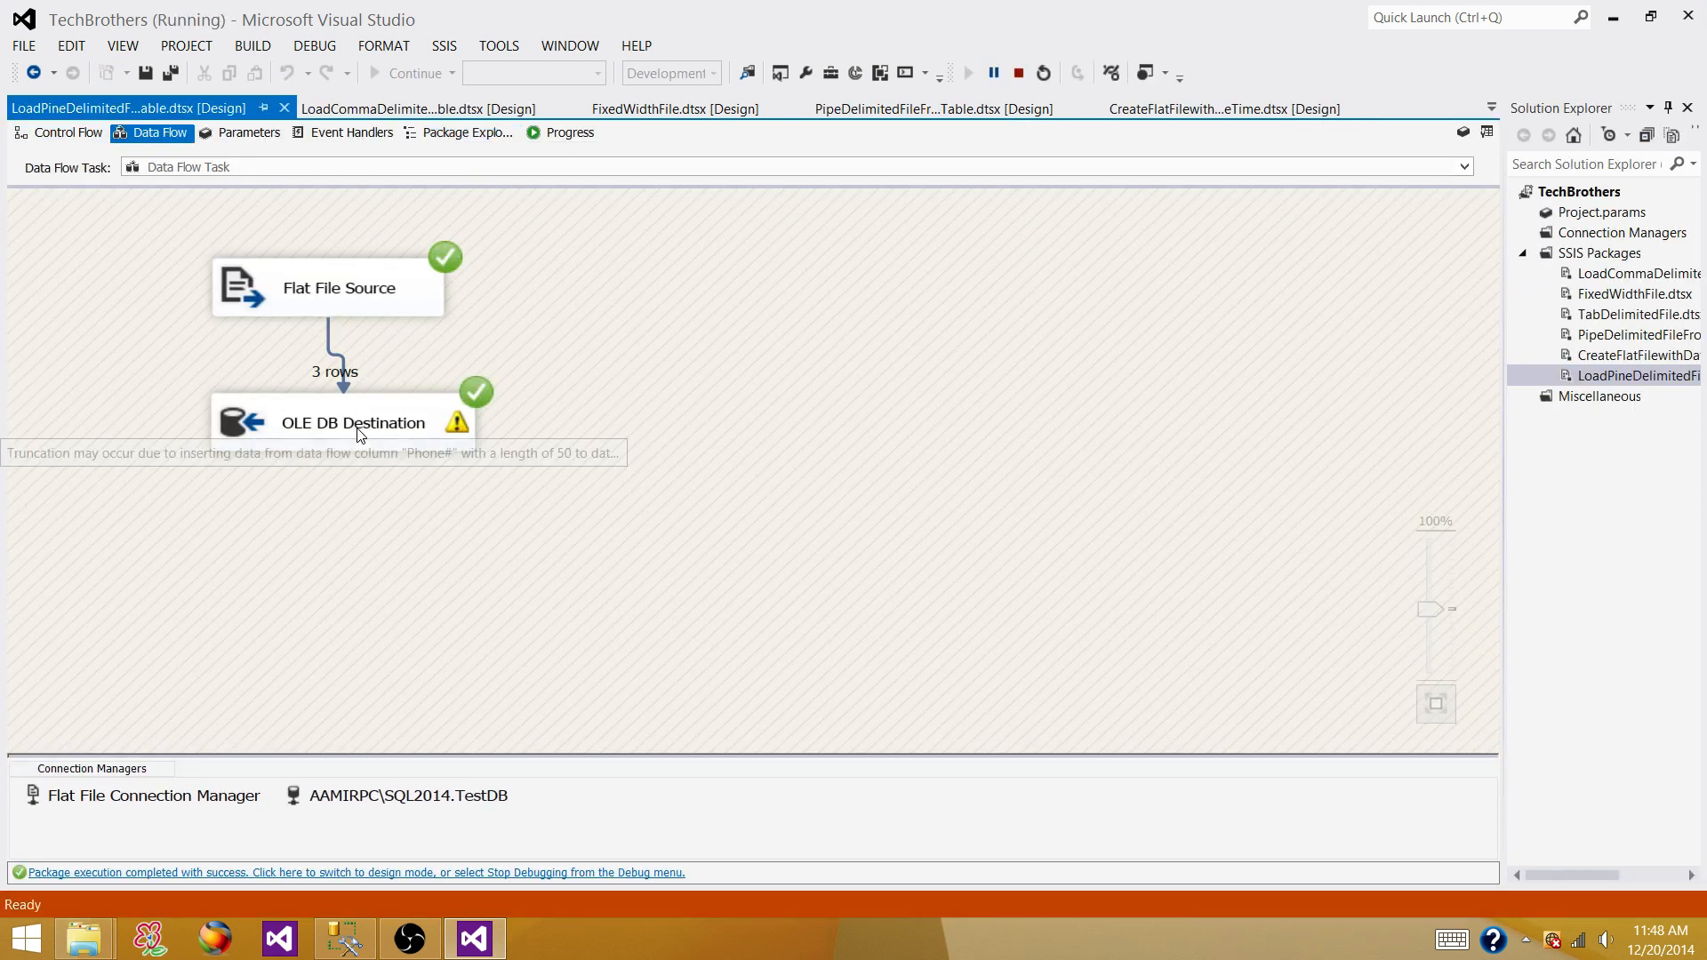
pyautogui.click(1018, 73)
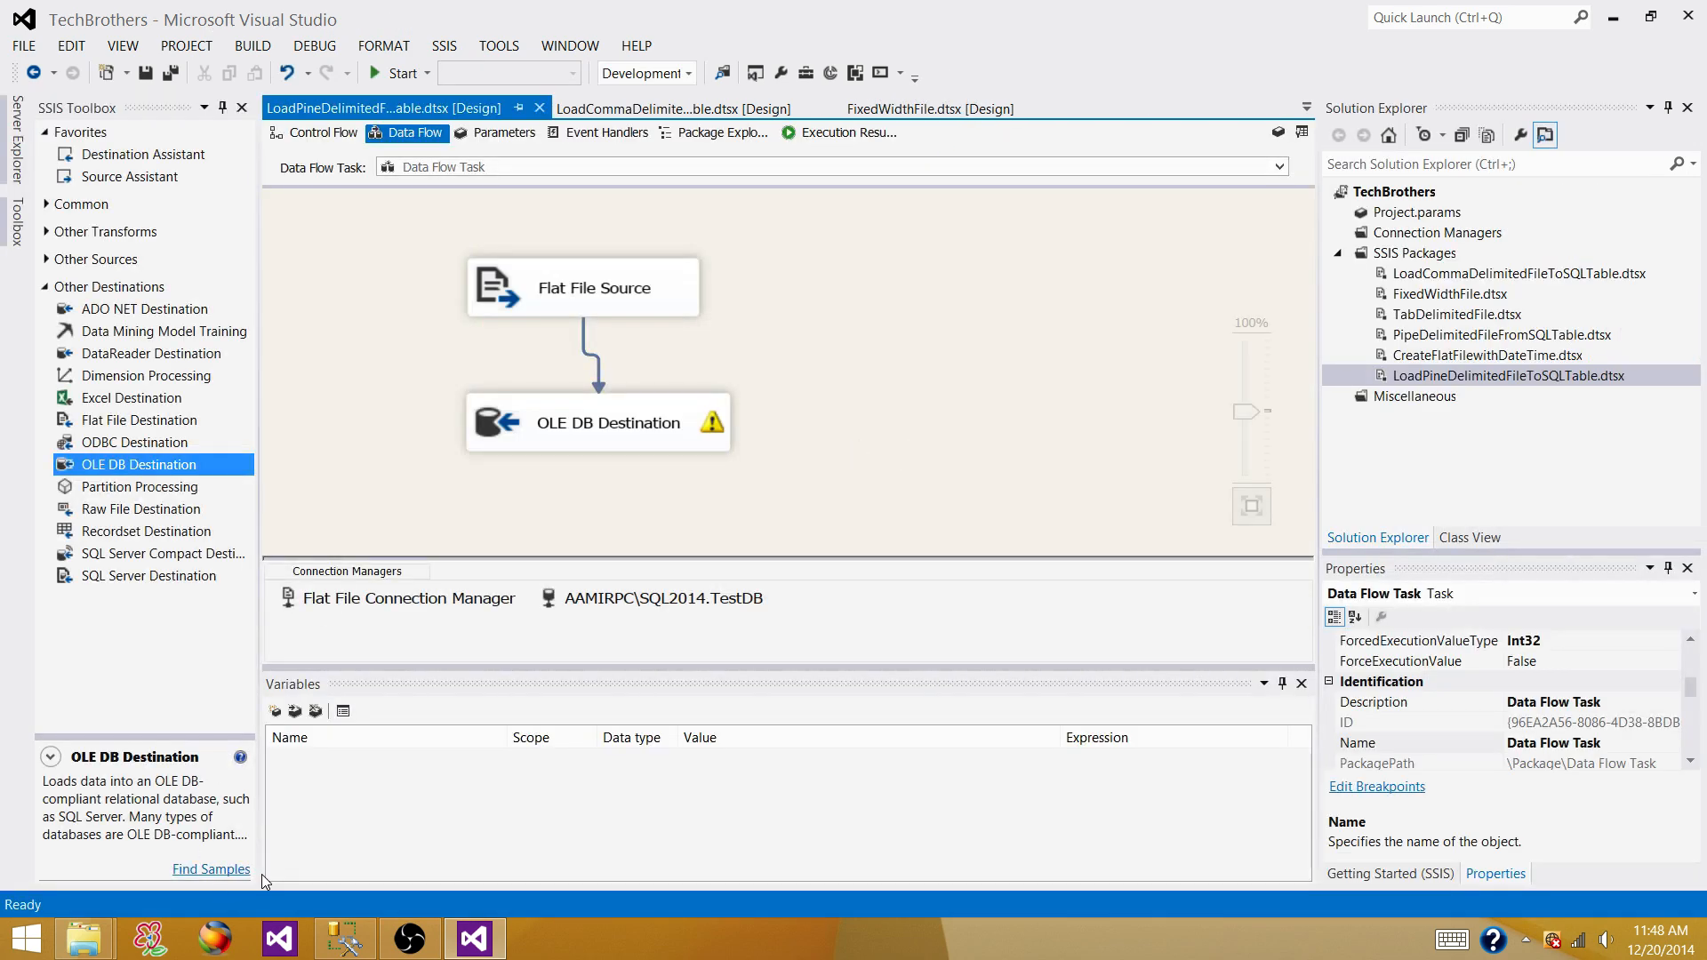
# Step: Switch to SQL Server Management Studio and run only the SELECT query on dbo.Customer to examine the loaded rows
pyautogui.click(344, 938)
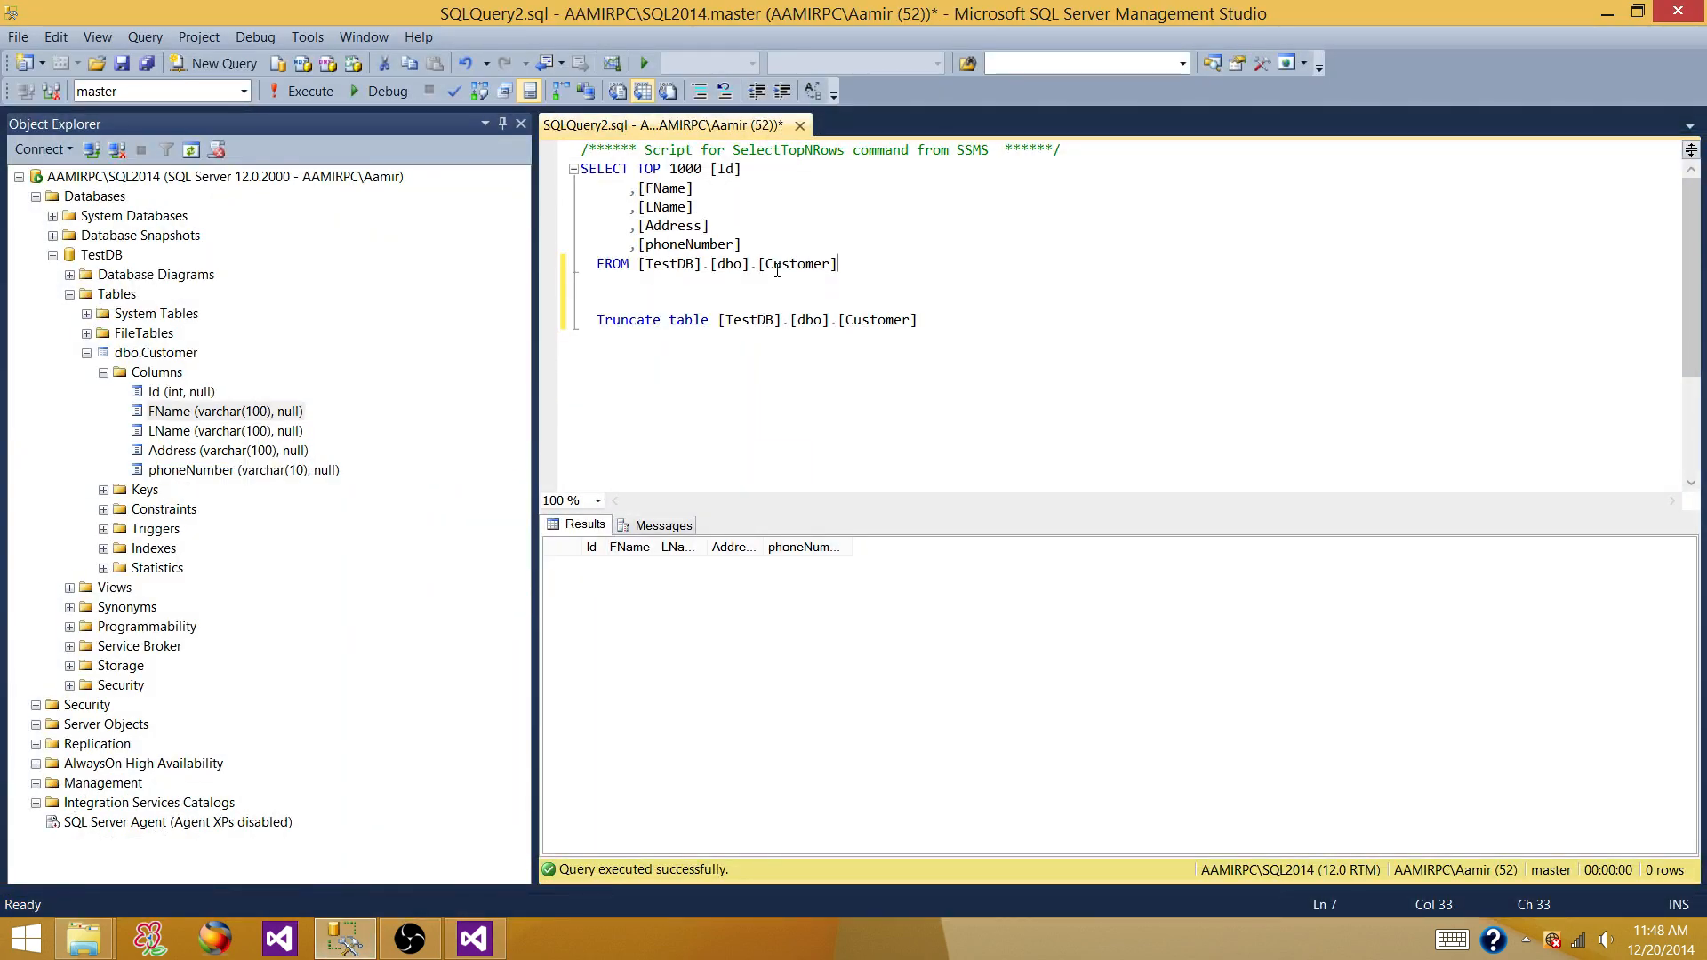
pyautogui.moveTo(844, 263); pyautogui.dragTo(581, 169)
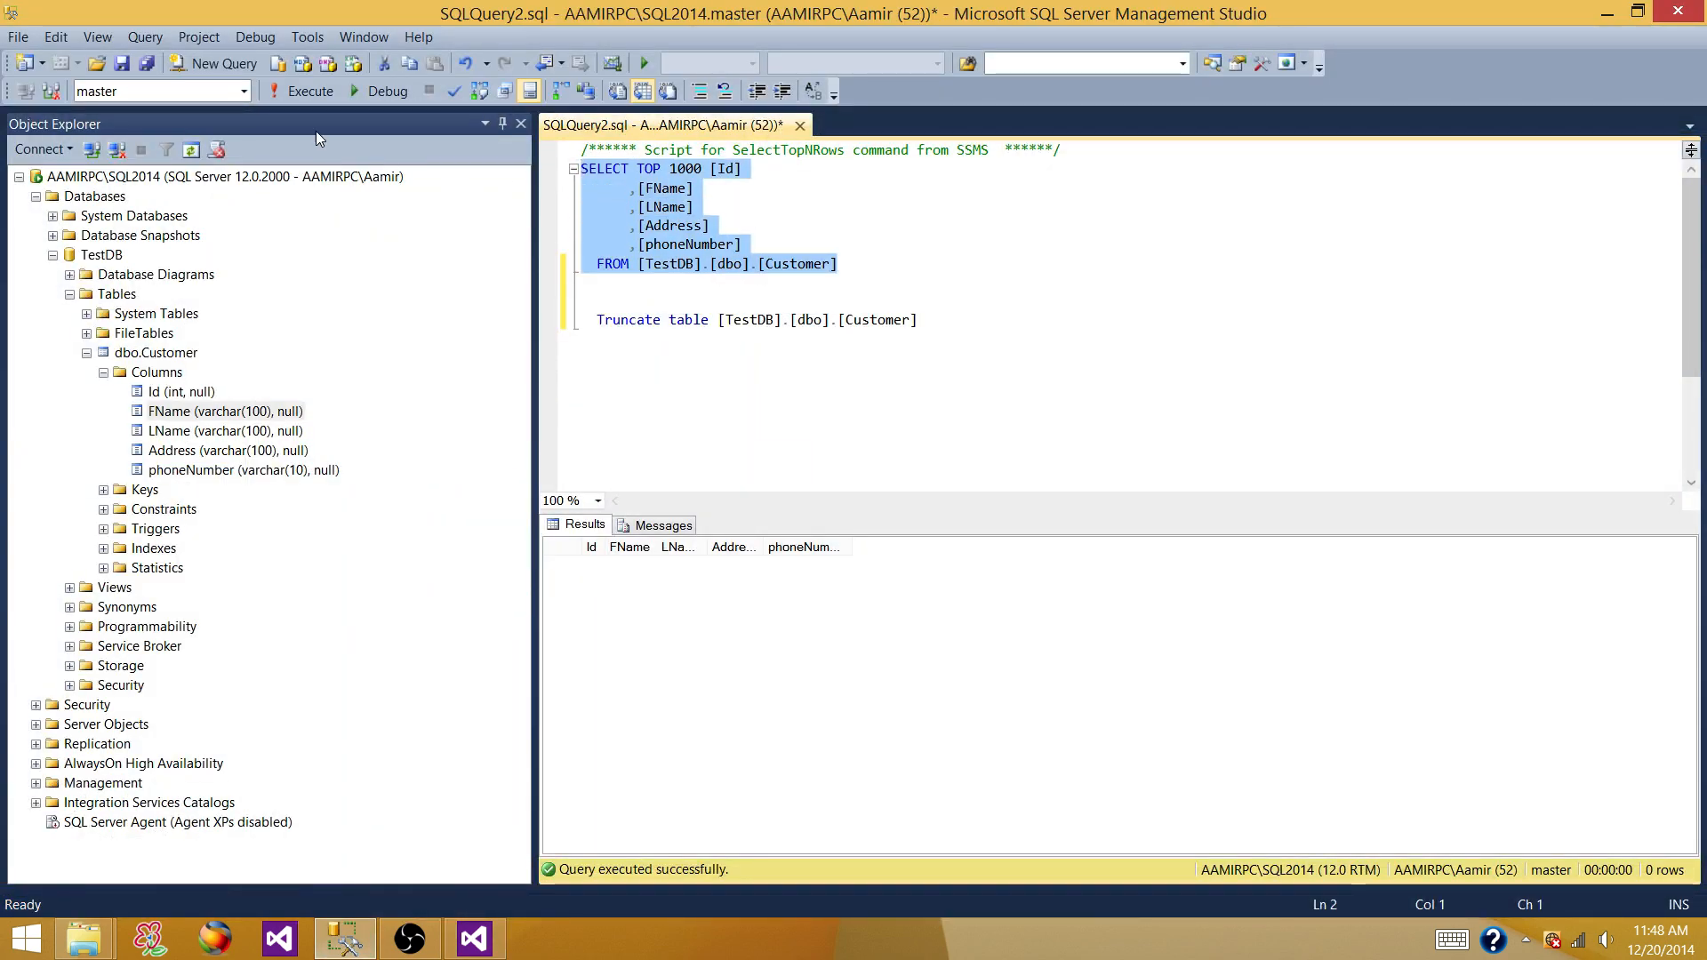
pyautogui.click(303, 91)
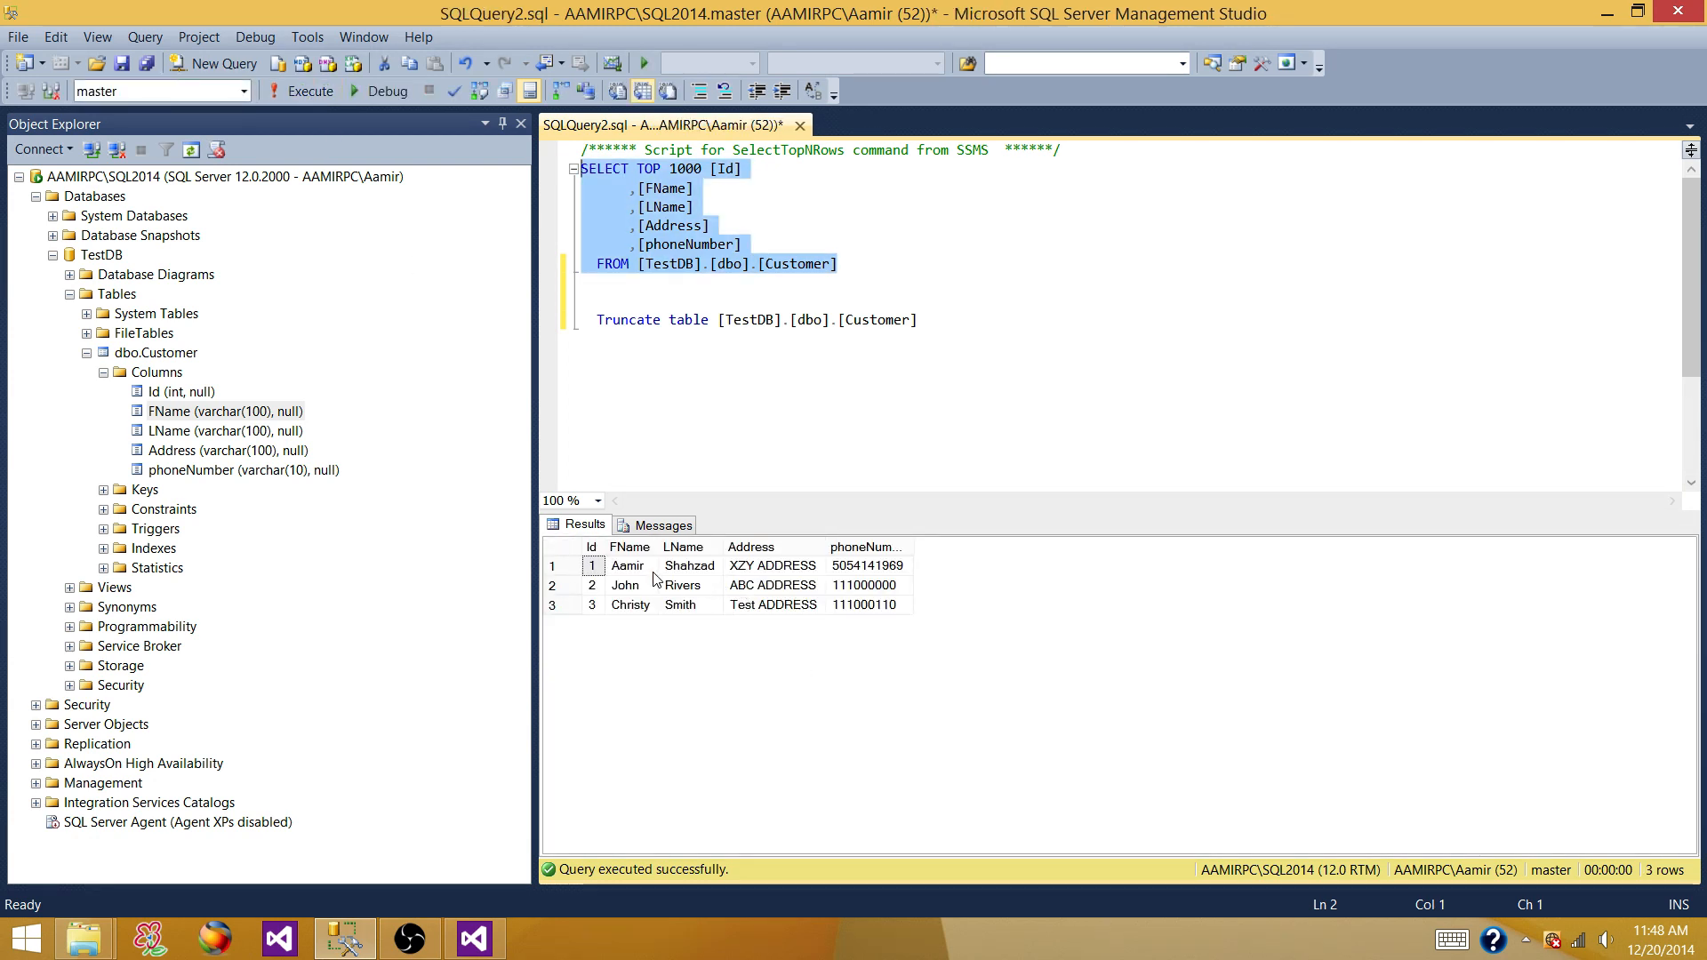
pyautogui.moveTo(654, 573); pyautogui.dragTo(852, 604)
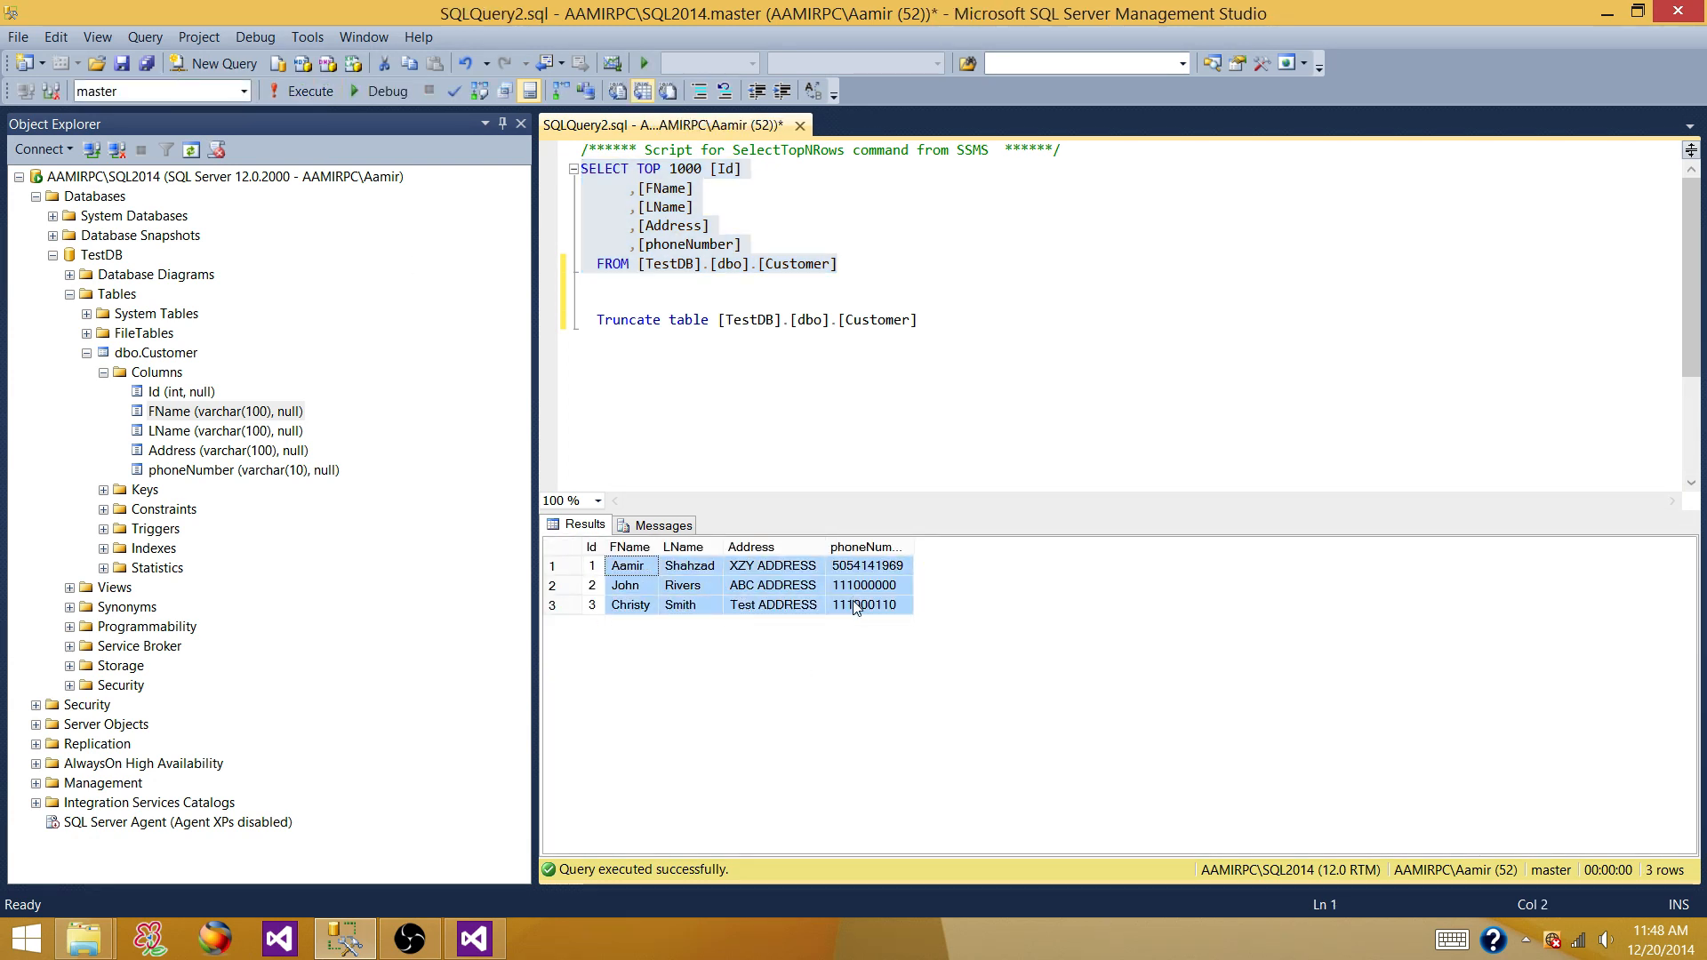
pyautogui.click(712, 422)
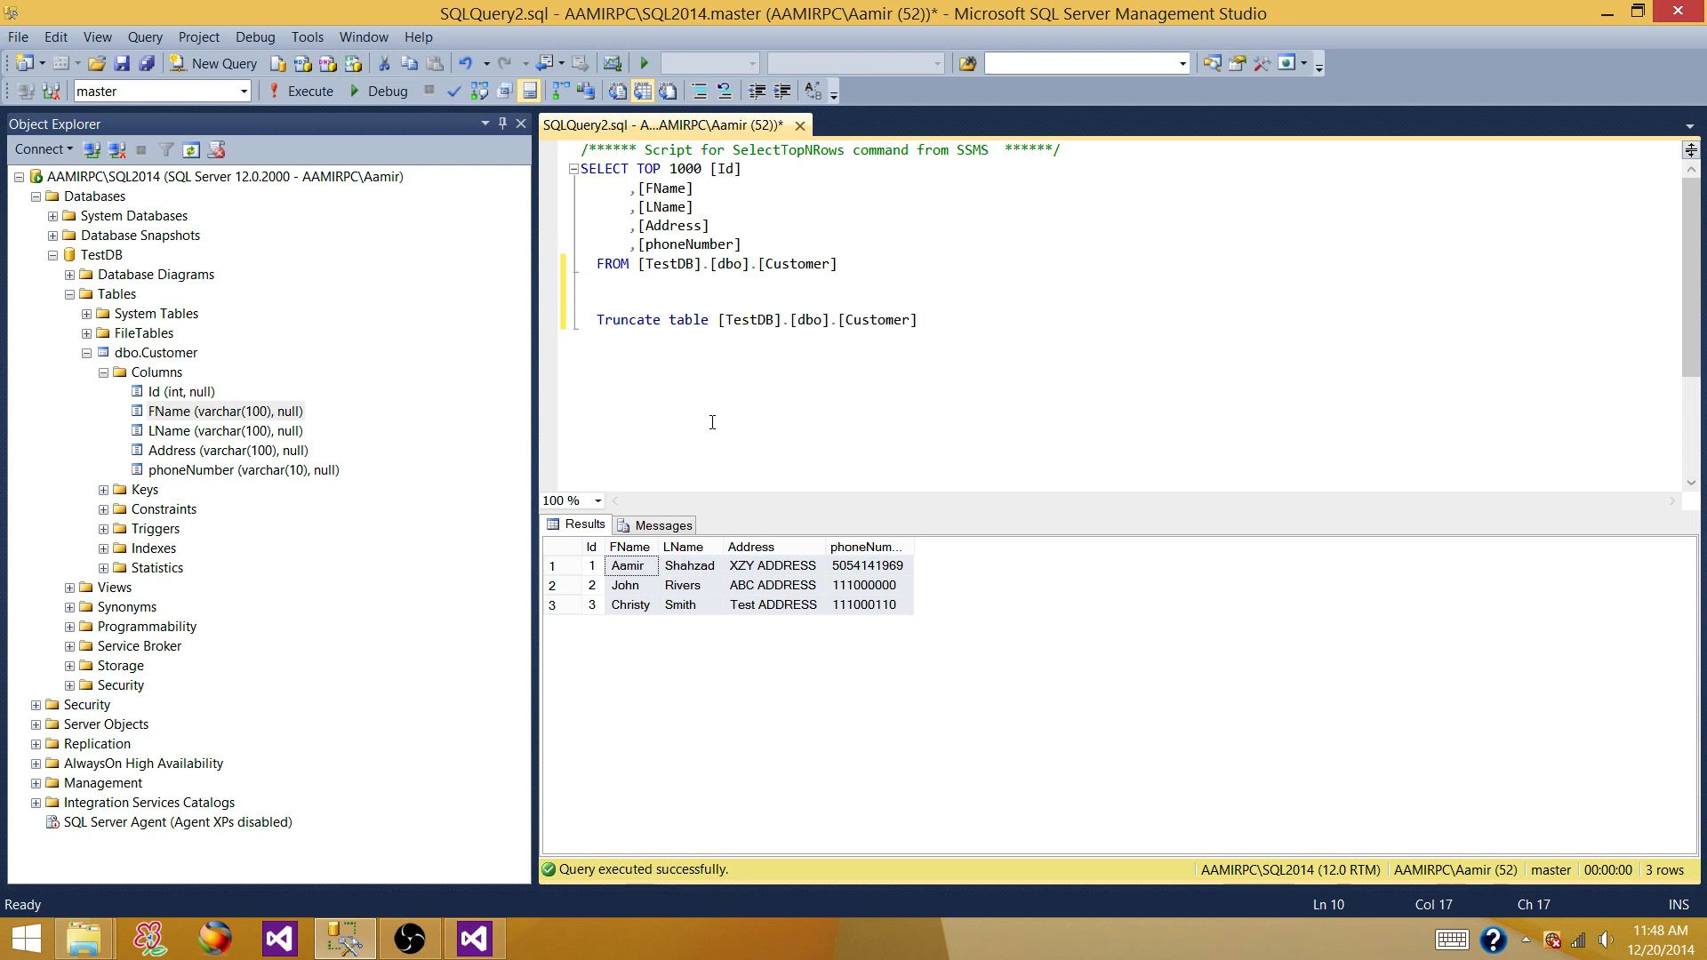